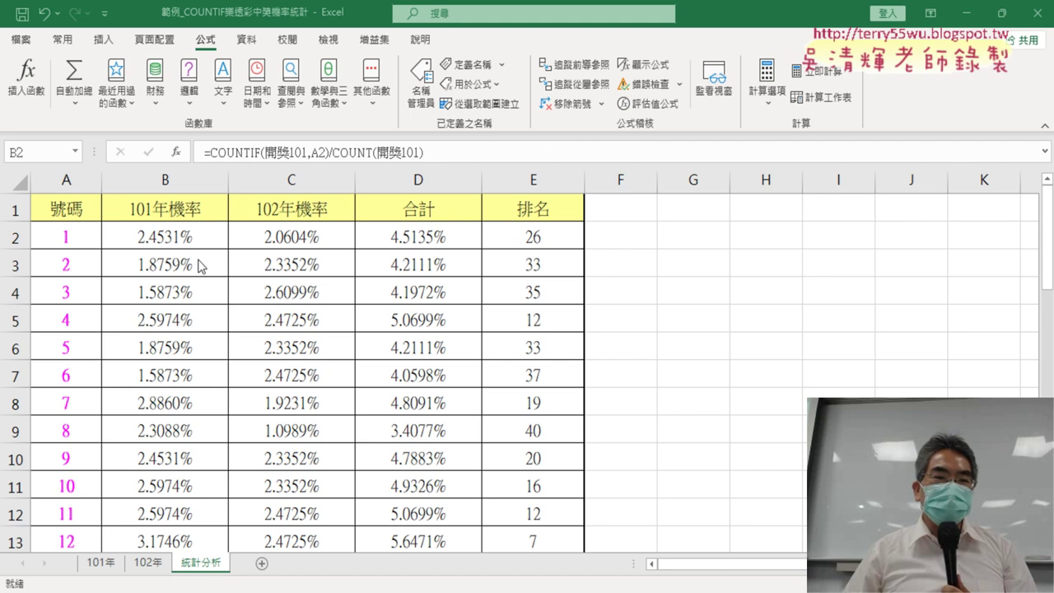
Inspect the COUNTIF formulas in B2 and C2 of the 統計分析 sheet, leaving them unchanged
click(177, 237)
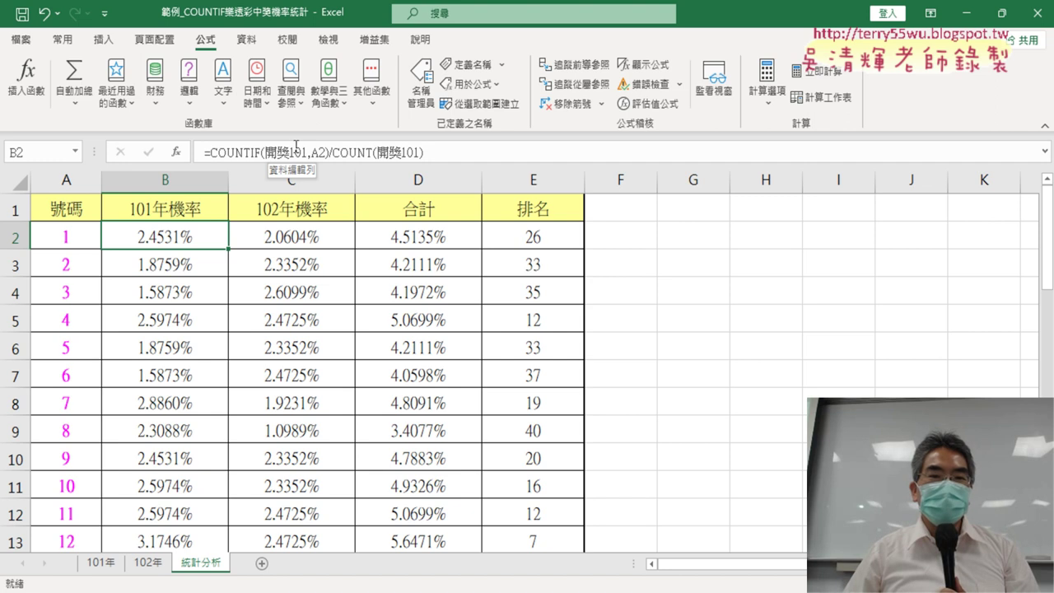
click(242, 152)
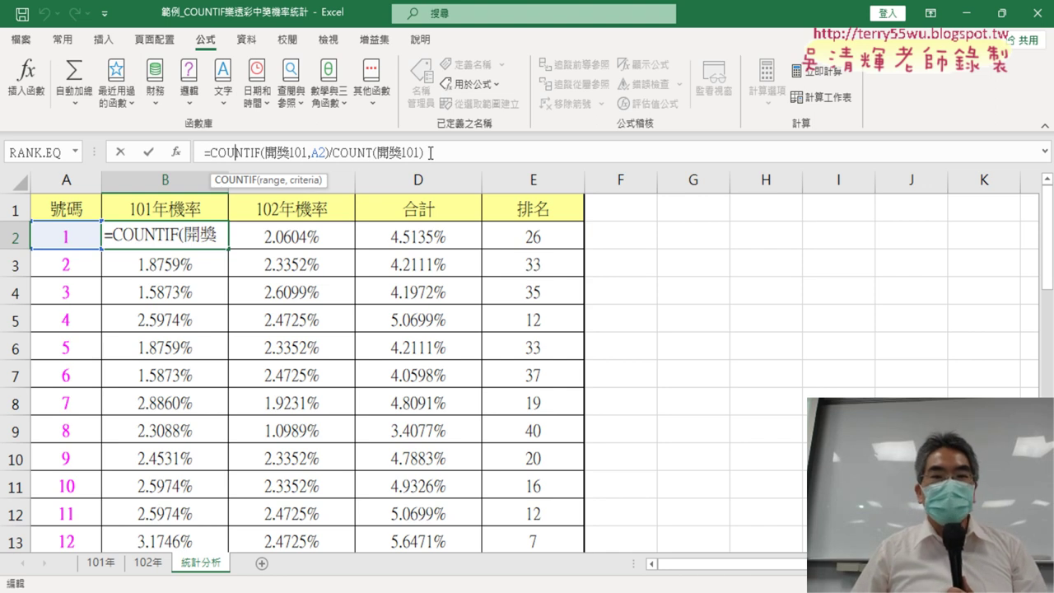
click(148, 151)
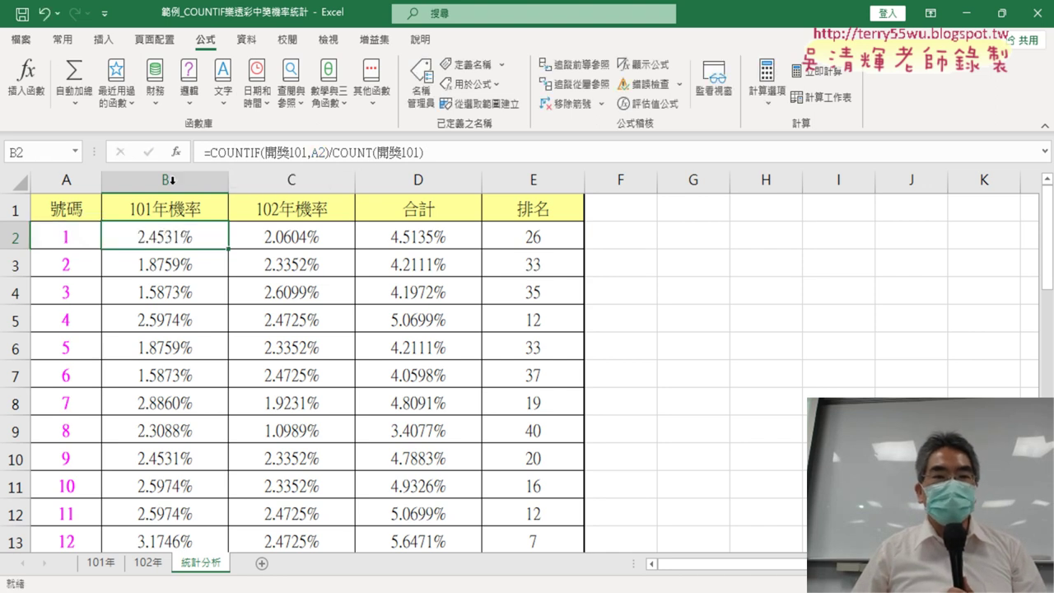
click(312, 242)
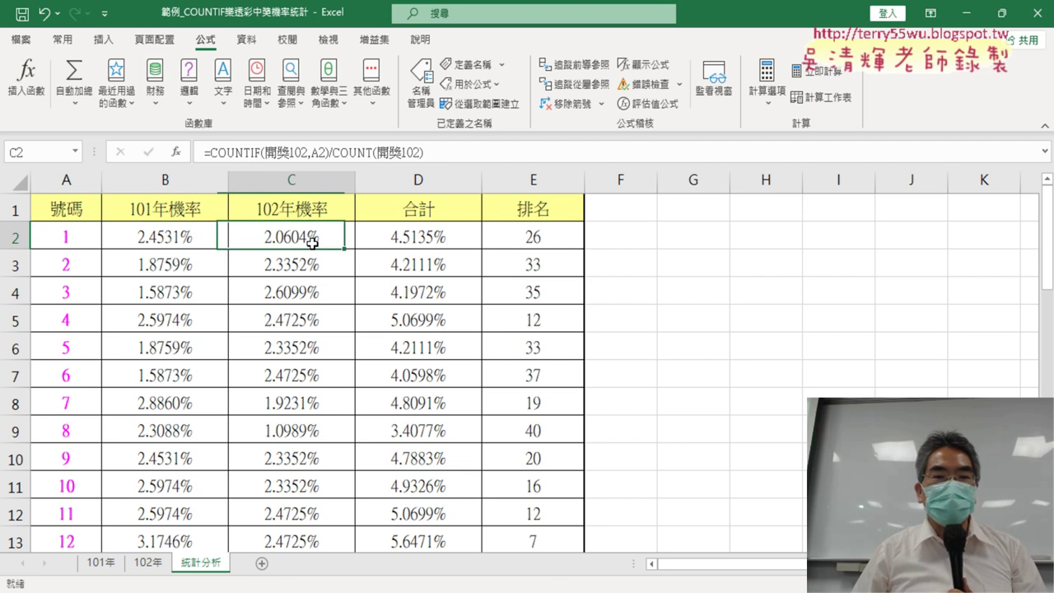
click(196, 238)
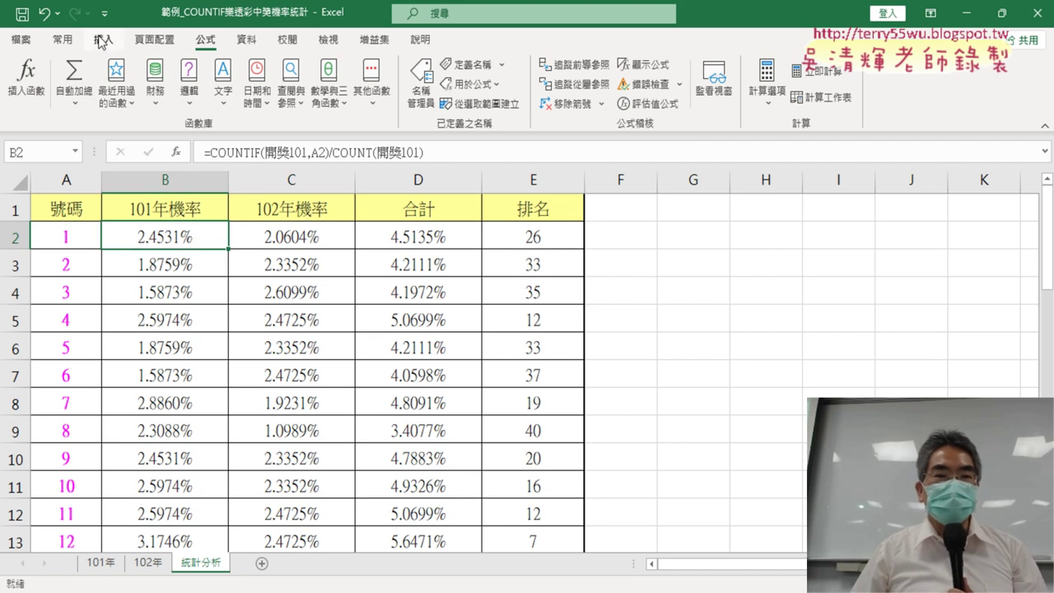
Show the Home tab, then switch to the browser's lottery draw-history page
click(62, 40)
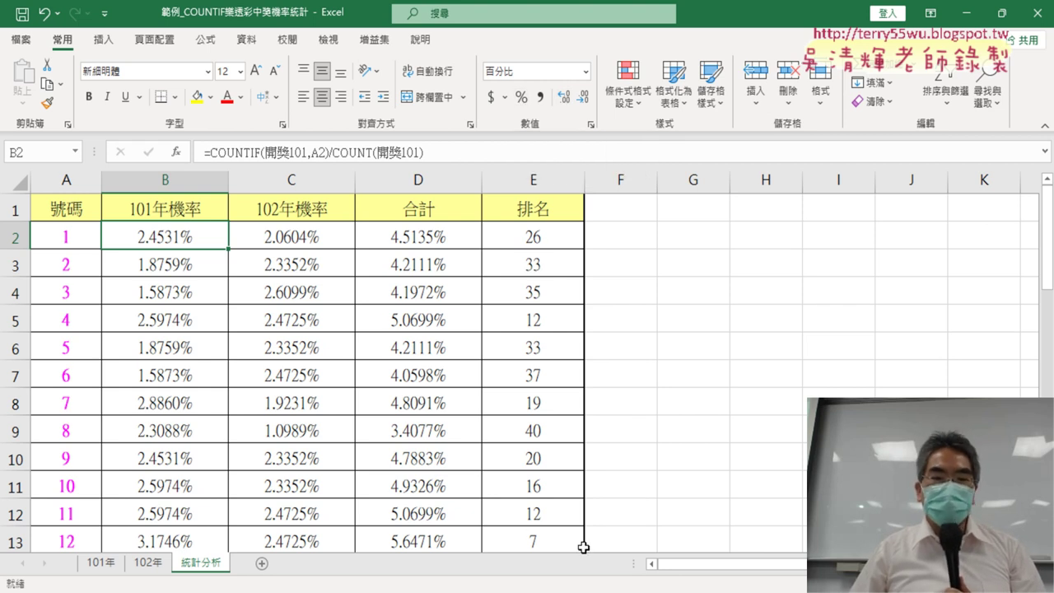
mouse_move(634, 591)
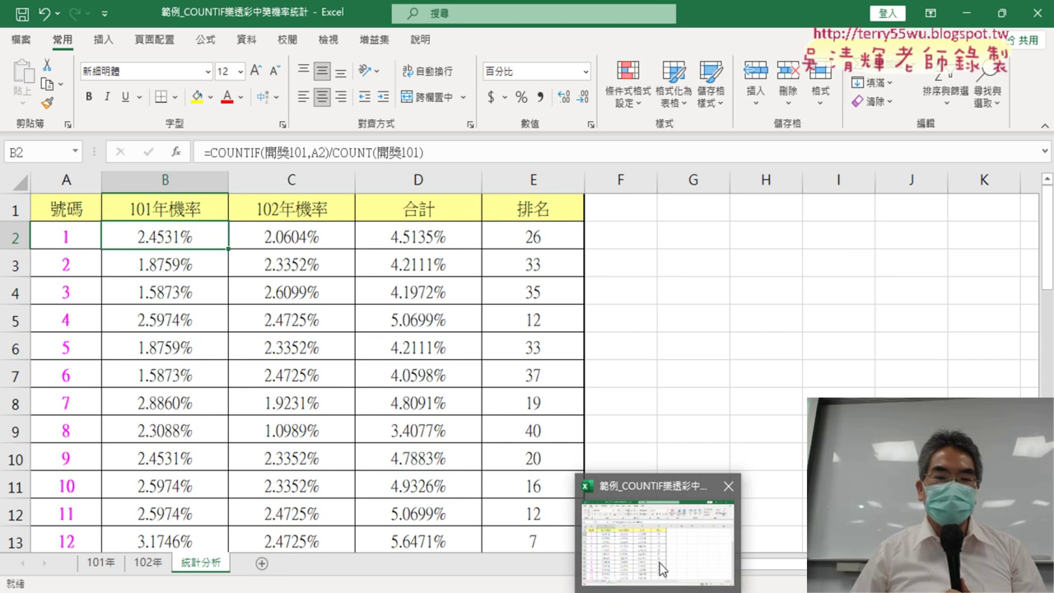
mouse_move(576, 591)
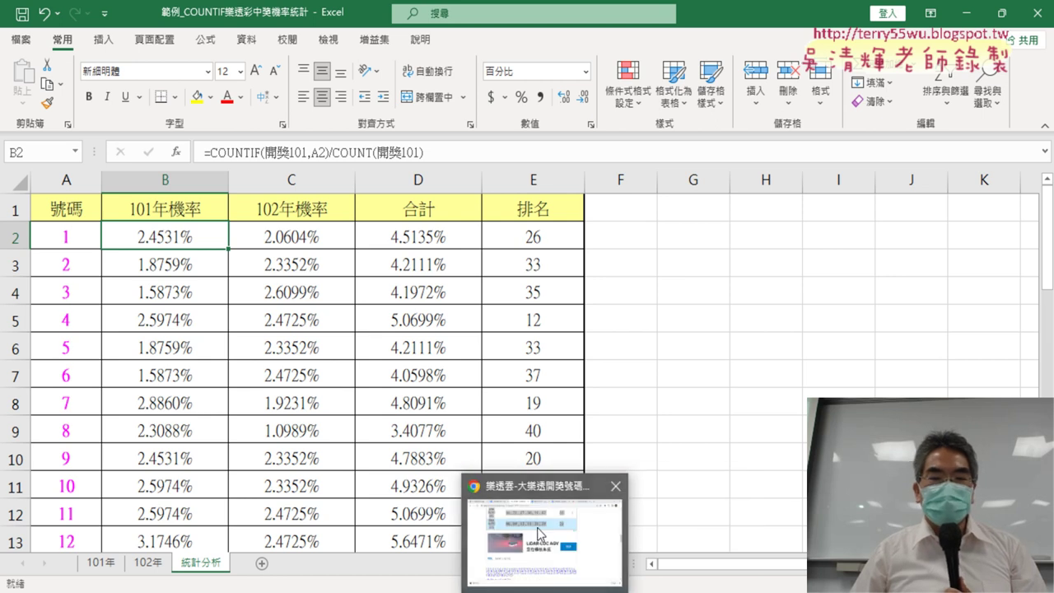
click(593, 552)
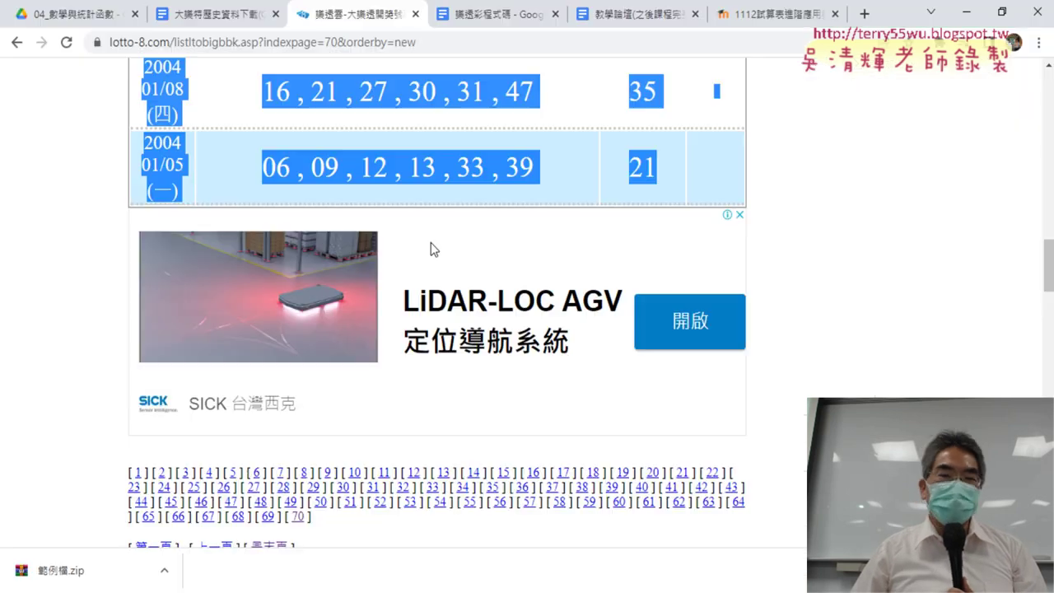
Bring up the 樂透彩程式碼 Google Doc and scroll up to the 完成畫面 finished table
click(482, 17)
scroll(470, 221, up, 3)
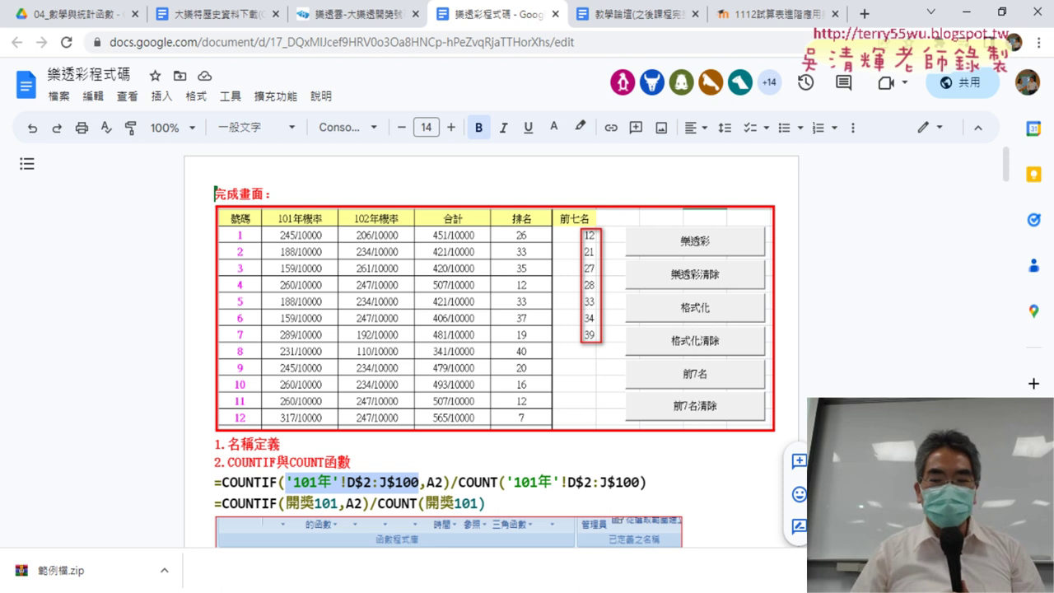
Return to Excel's 統計分析 sheet with Alt+Tab
key(alt+Tab)
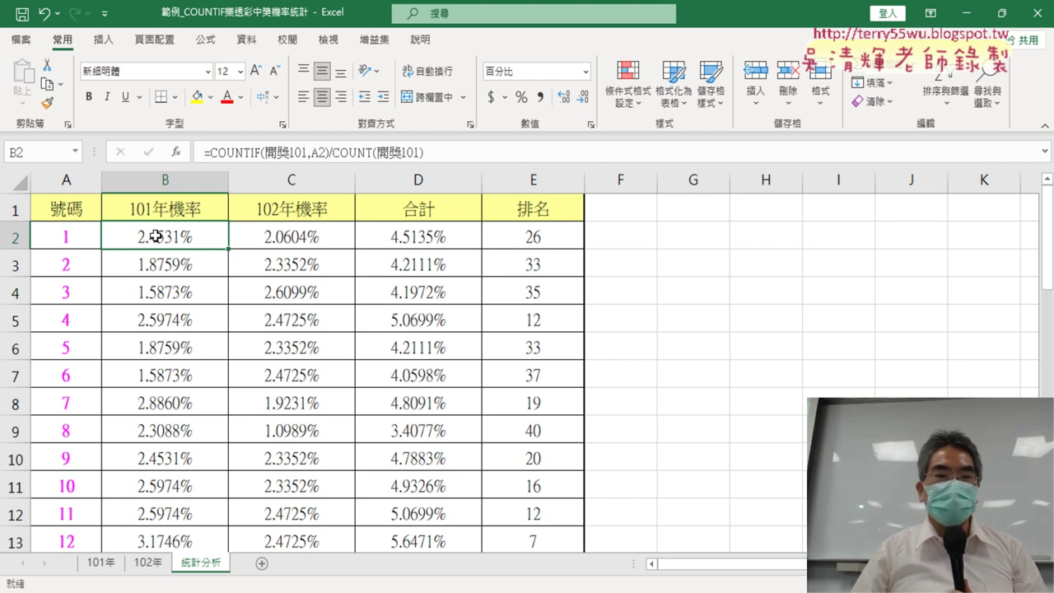
Open Format Cells for B2, move it aside, and select the 分數 fraction category
right_click(175, 236)
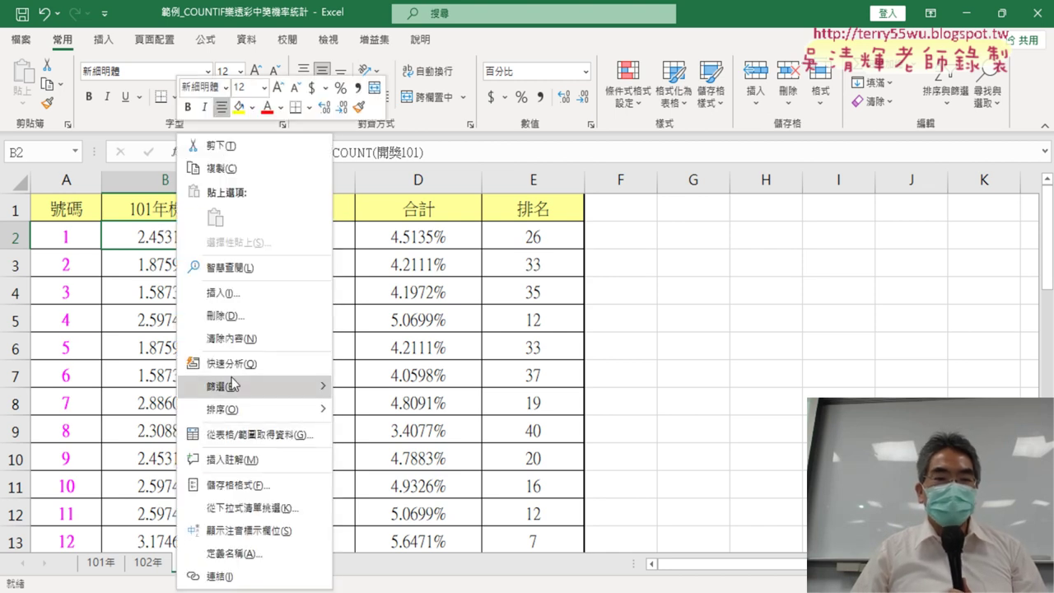
click(267, 488)
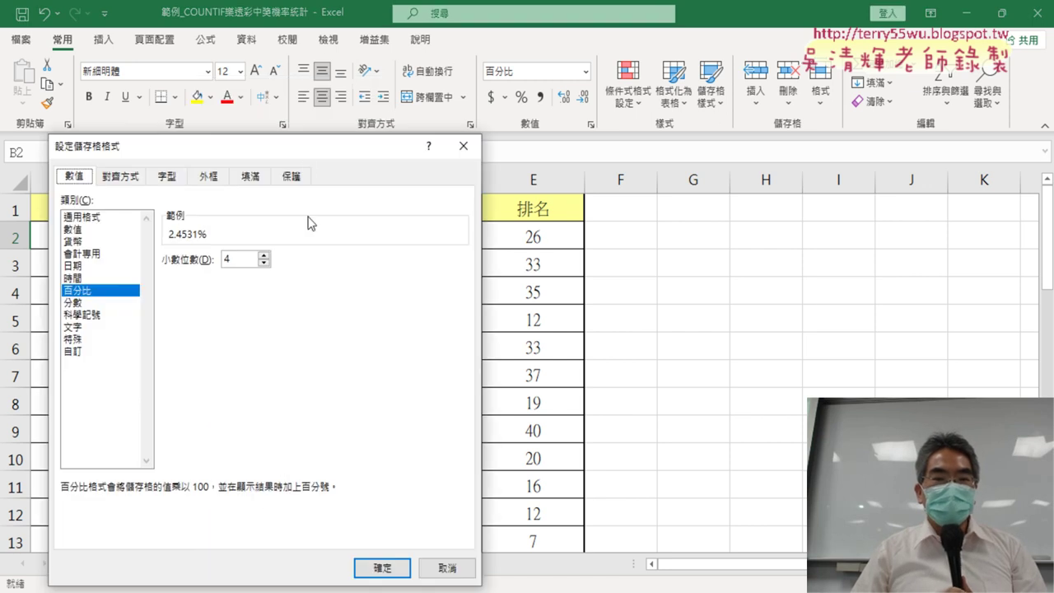
drag(350, 142, 703, 31)
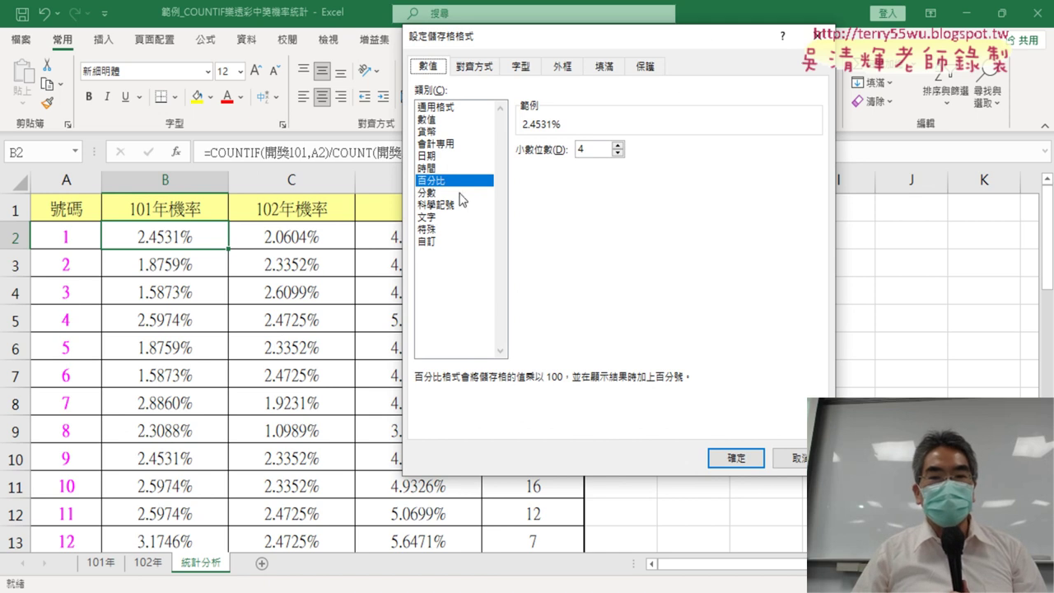
click(427, 193)
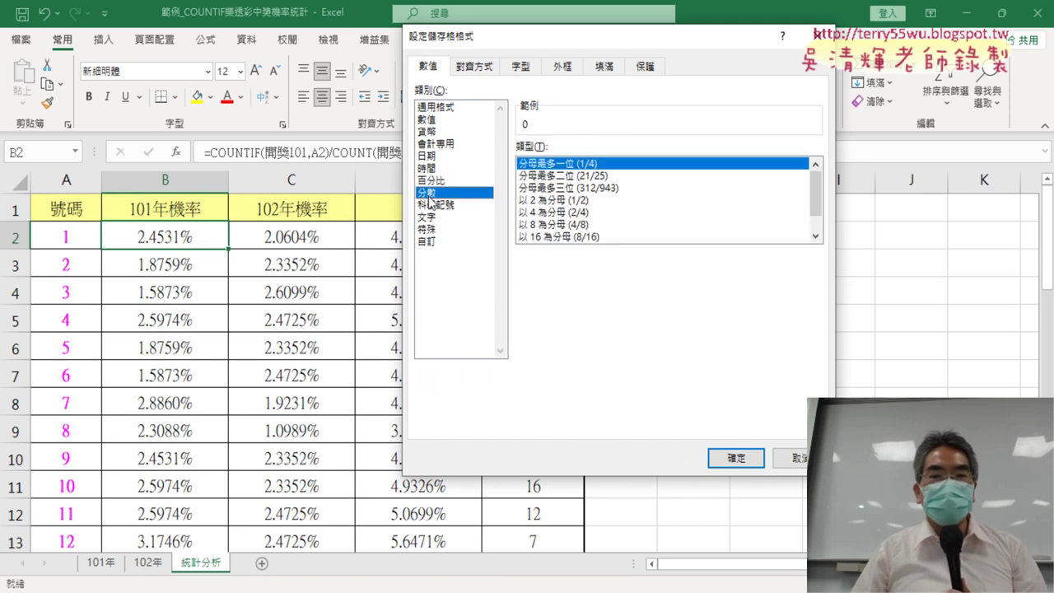
drag(817, 198, 818, 238)
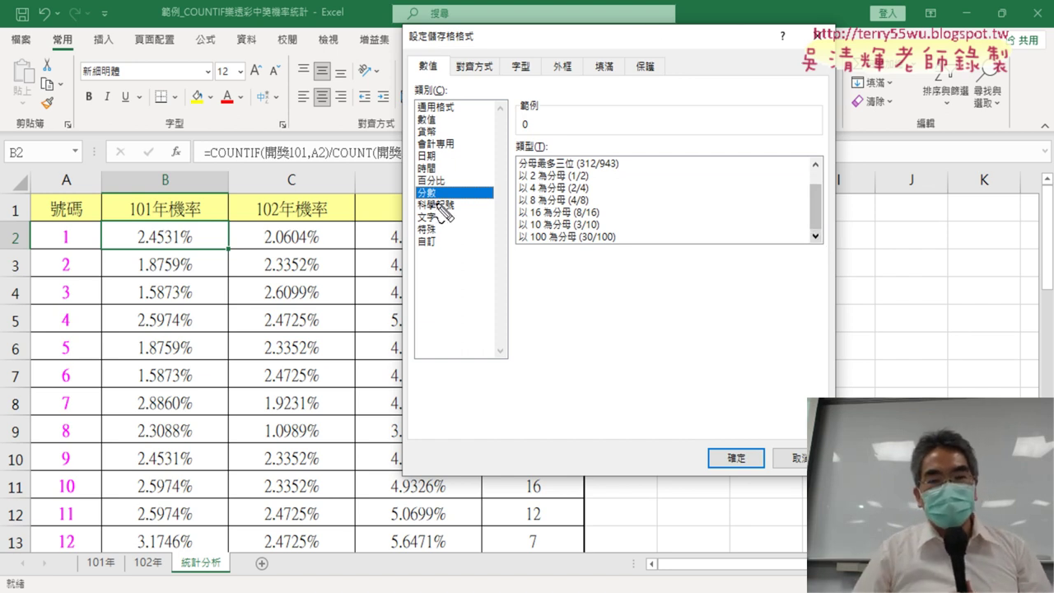
Mark the 分數 category, 以 100 為分母 option and 自訂 category with circles and arrows, then clear them
mouse_move(444, 184)
mouse_down()
mouse_move(424, 205)
mouse_move(449, 195)
mouse_up()
drag(613, 247, 609, 251)
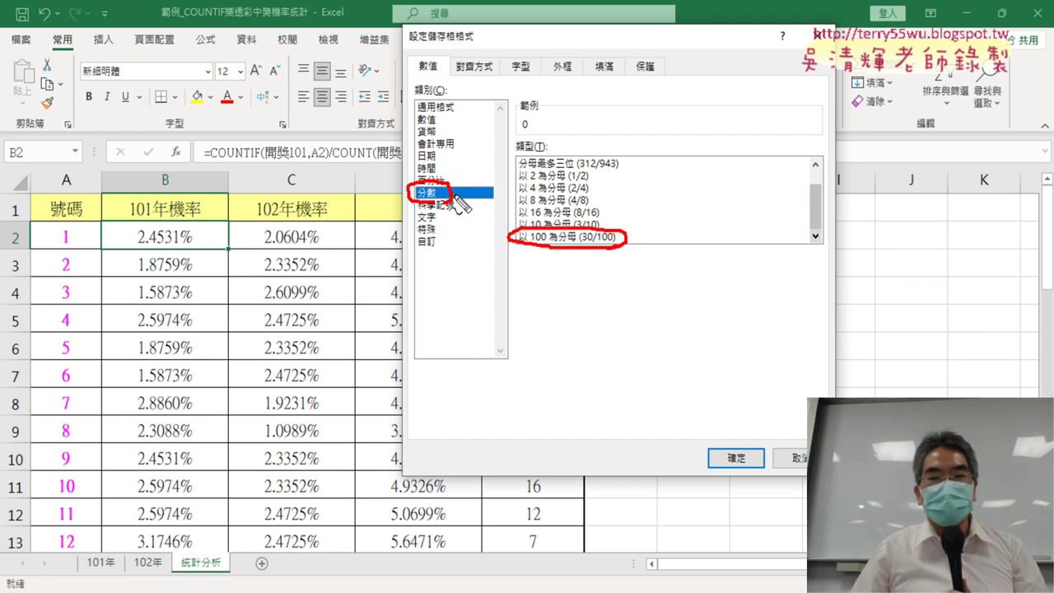
mouse_move(451, 194)
mouse_down()
mouse_move(508, 235)
mouse_move(527, 232)
mouse_up()
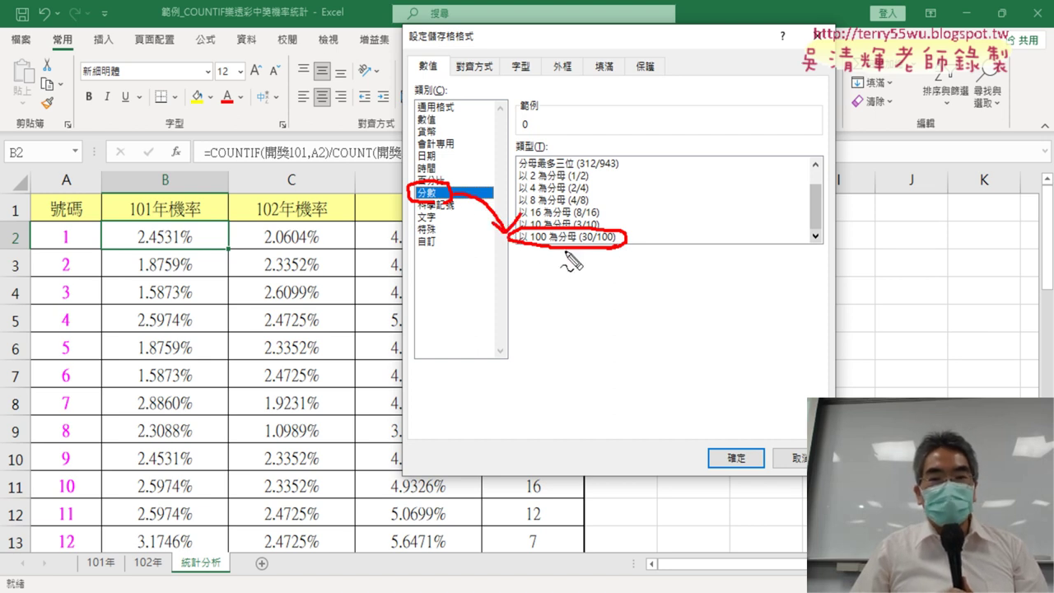
drag(564, 249, 439, 246)
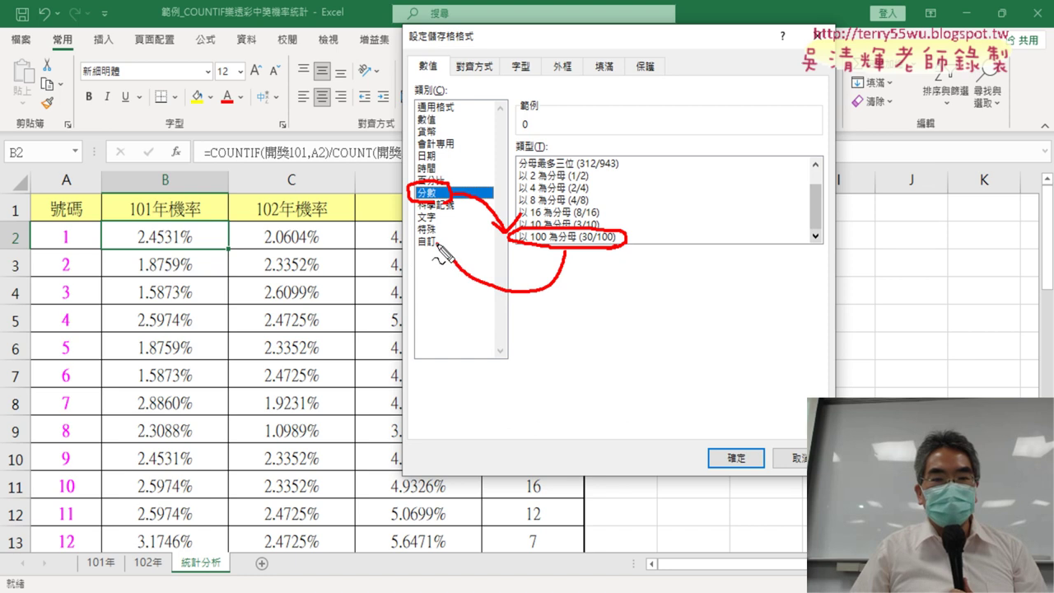
drag(436, 232, 444, 249)
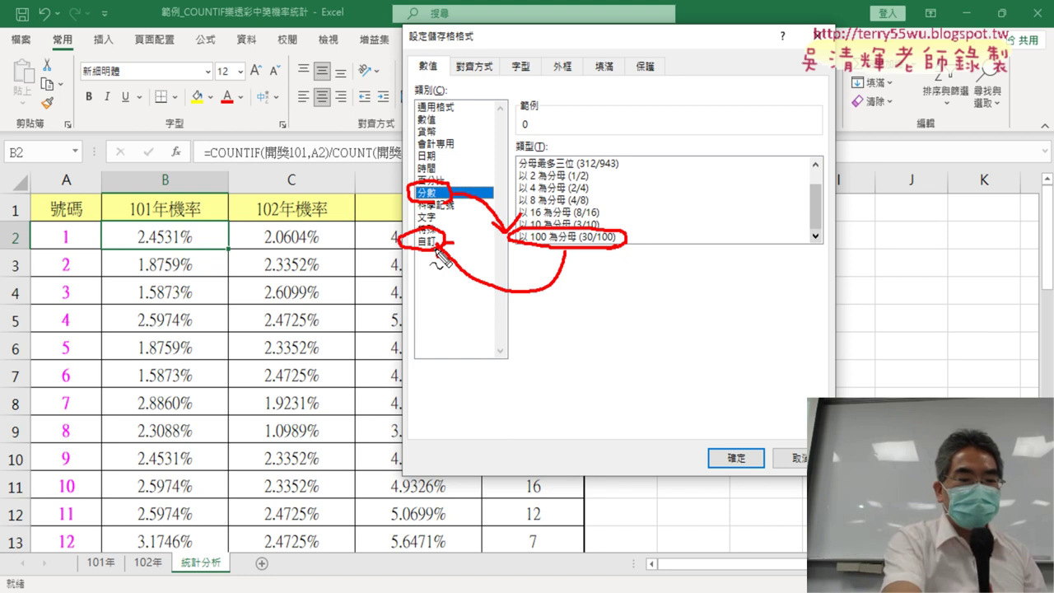
key(Escape)
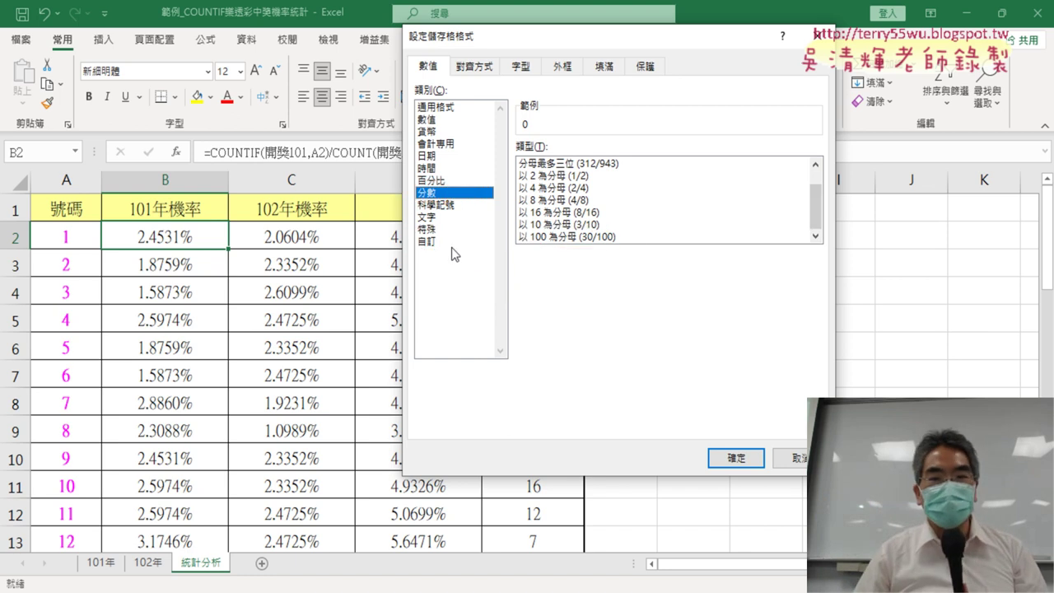
Base a custom format on 以 100 為分母 and change its code to # ??/10000
click(550, 237)
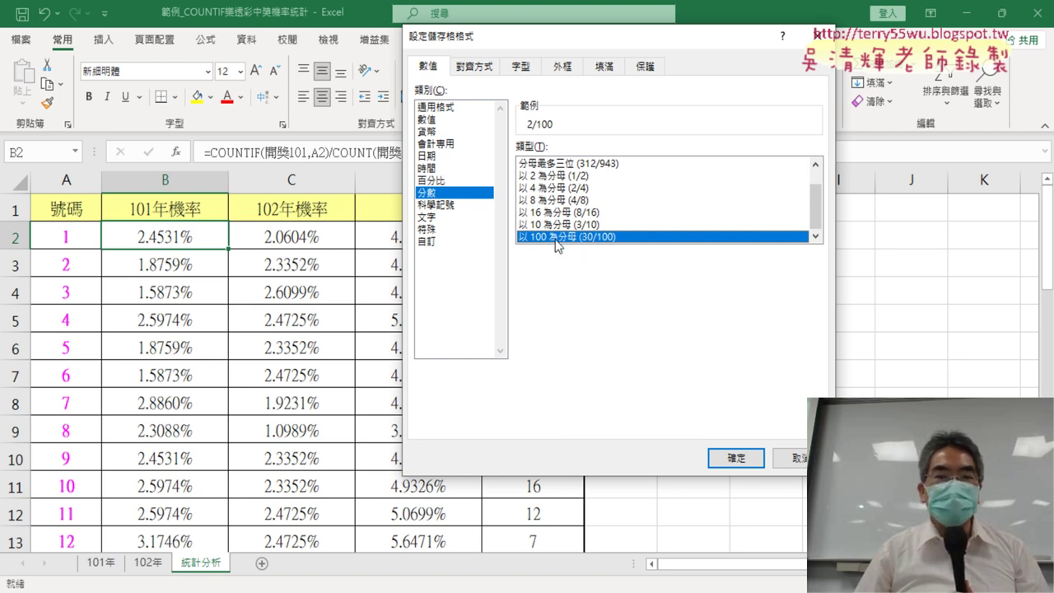
click(428, 242)
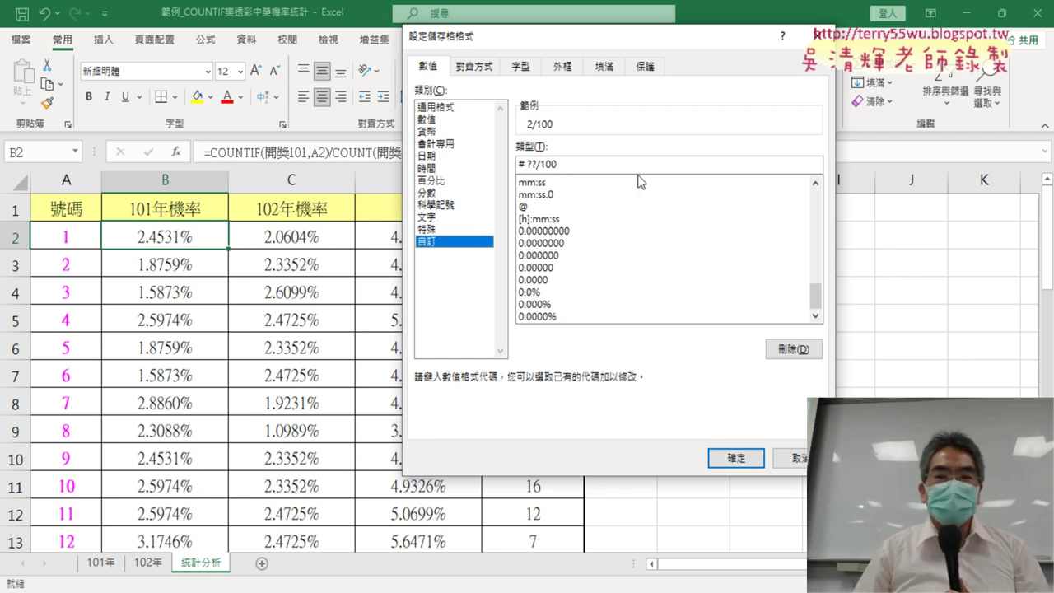
click(543, 165)
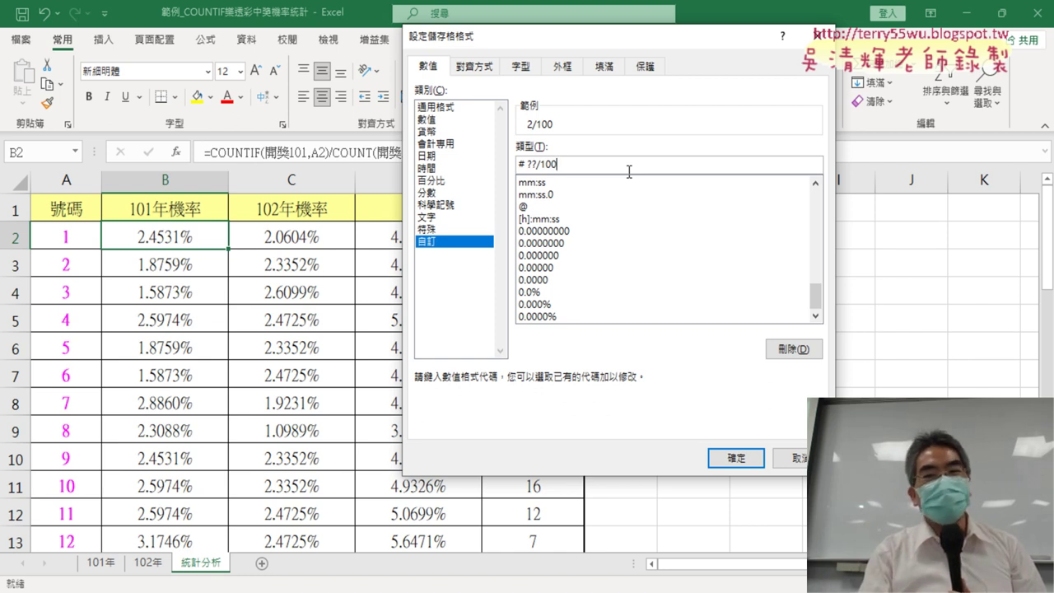
text(00)
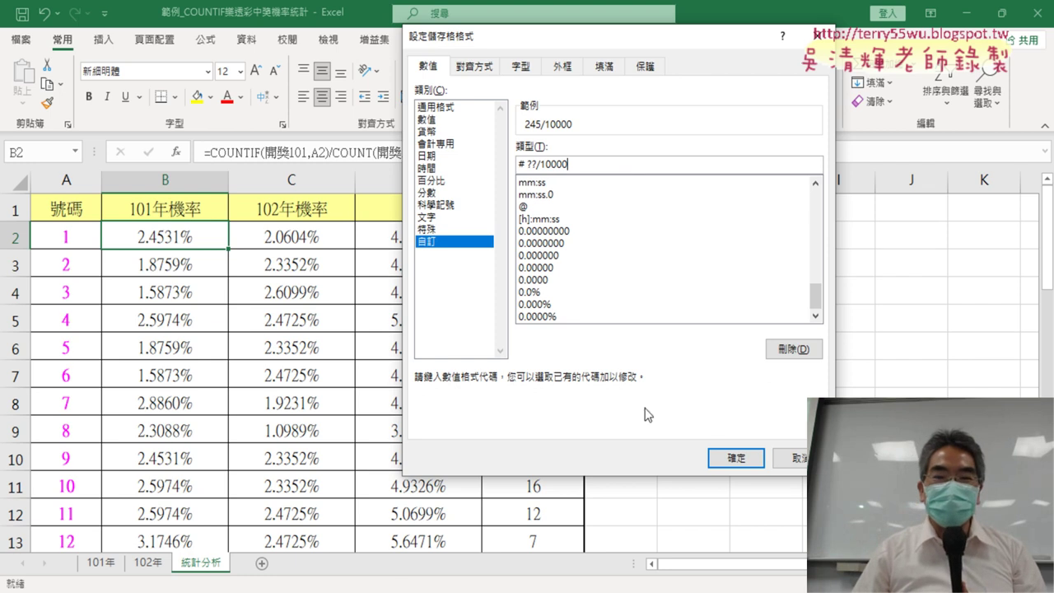
Apply the # ??/10000 format to B2 and fill it down through B13
click(725, 458)
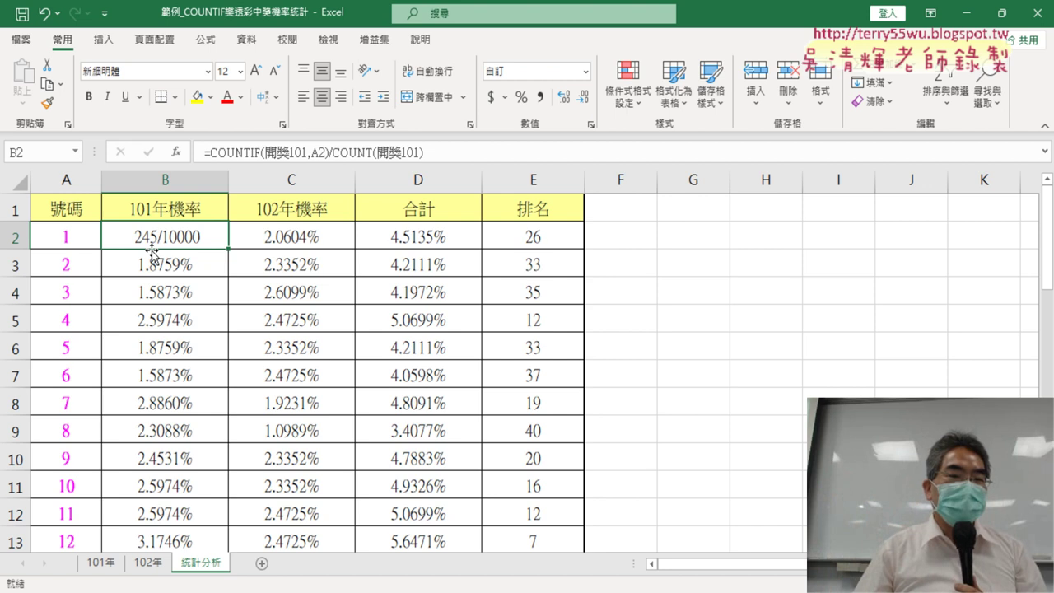
double_click(230, 246)
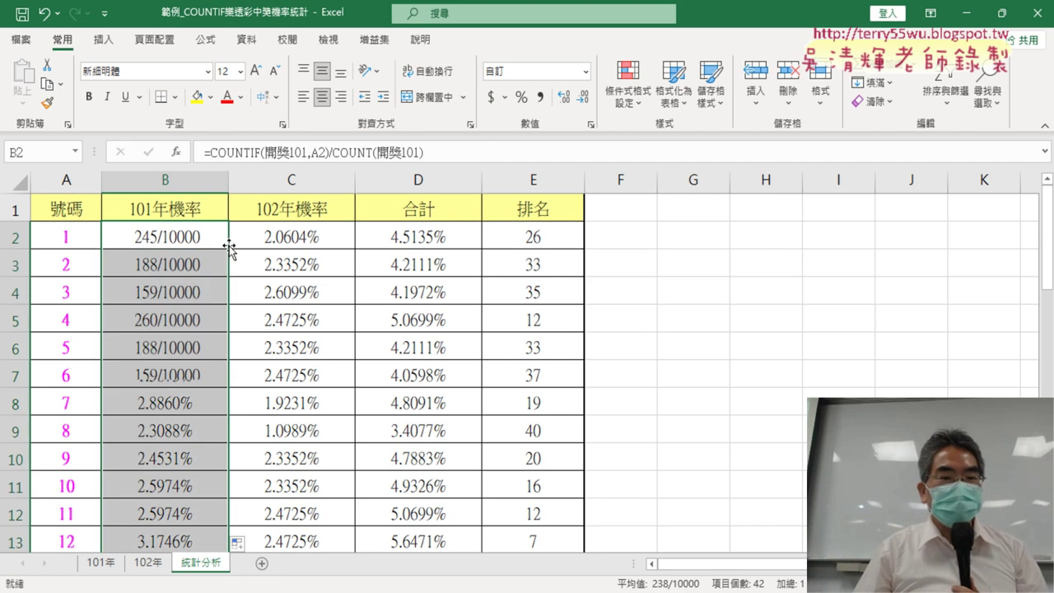
click(196, 237)
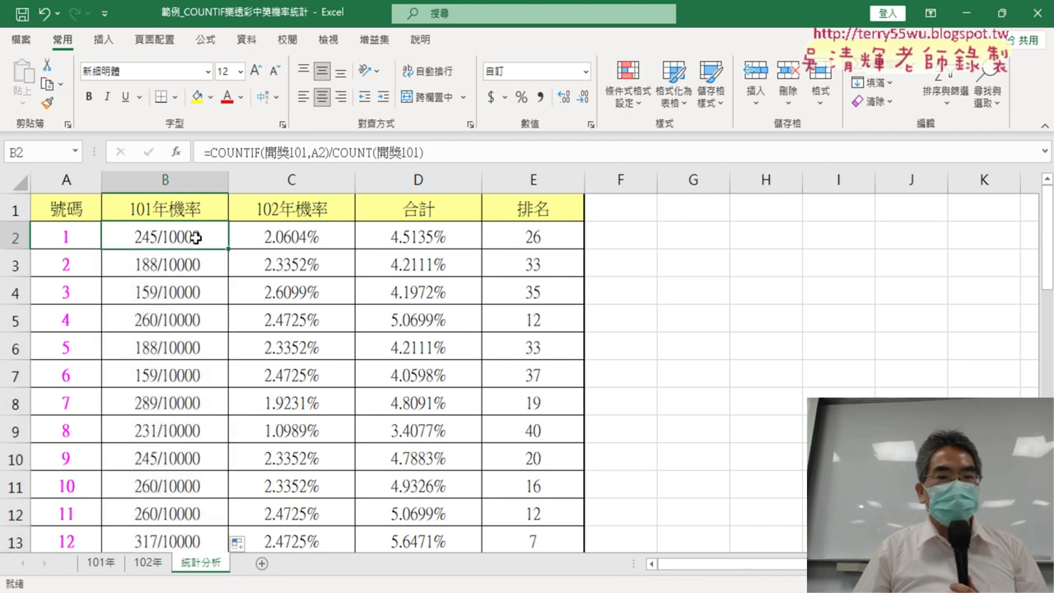
Copy B2's COUNTIF formula into C2 and fill it down the 102年機率 column
key(ctrl+c)
click(308, 240)
key(Return)
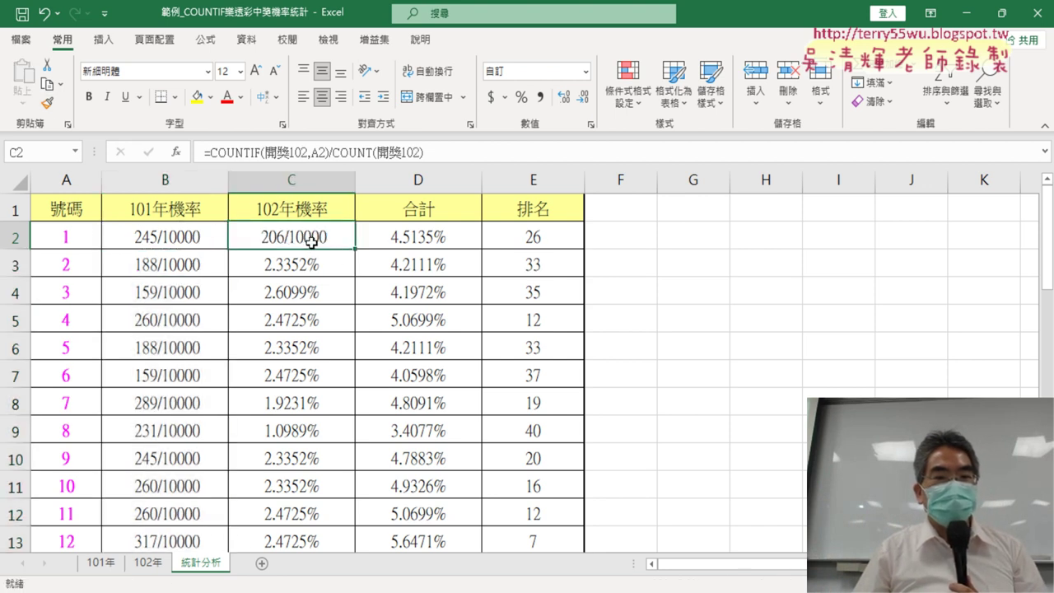
double_click(354, 250)
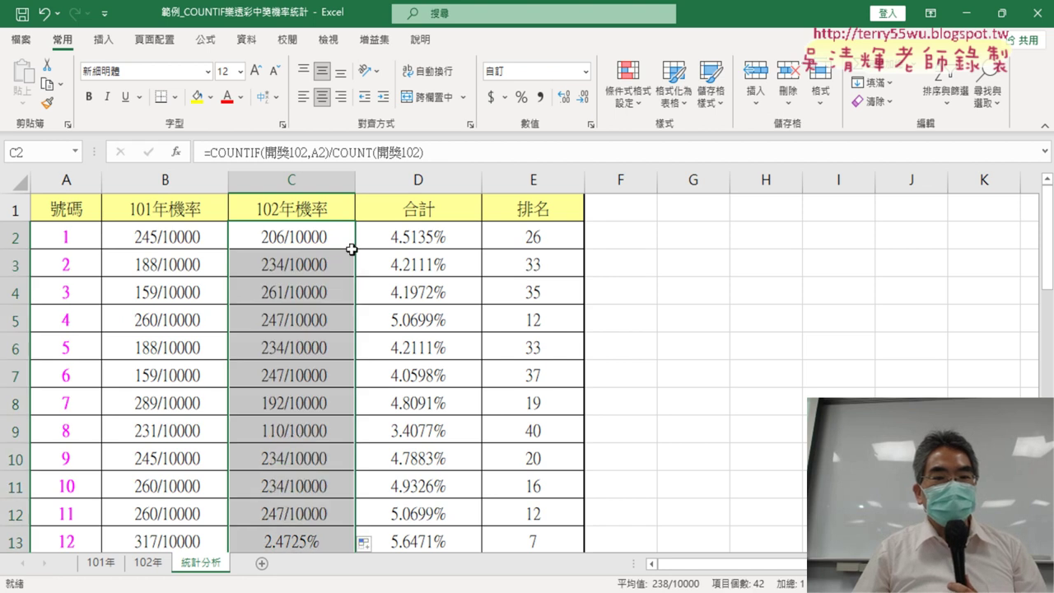
Put the =B2+C2 total in D2 and fill it down the 合計 column
click(298, 237)
key(ctrl+c)
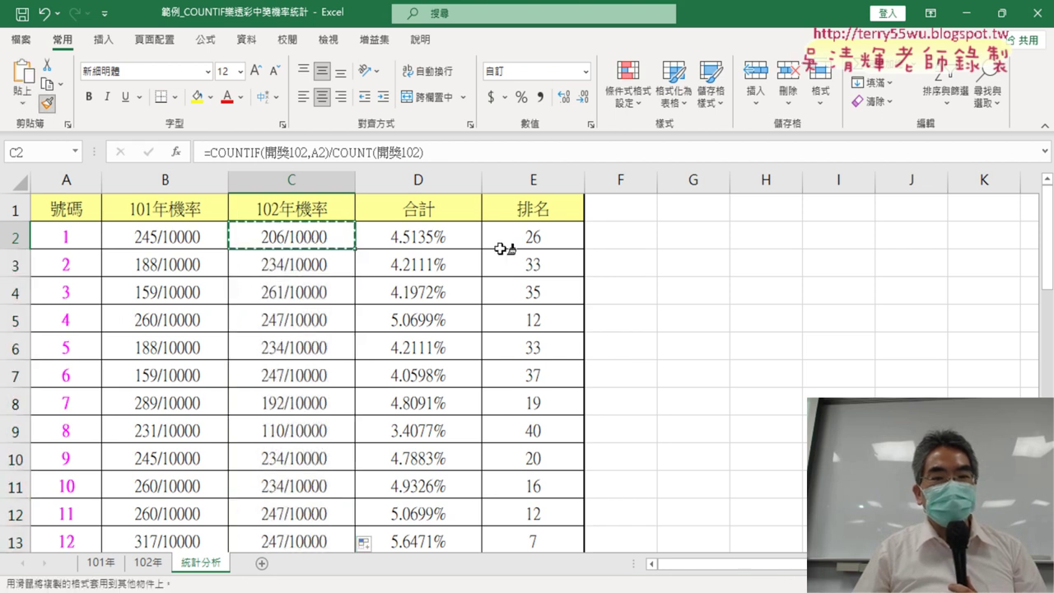
click(472, 240)
key(Return)
double_click(480, 252)
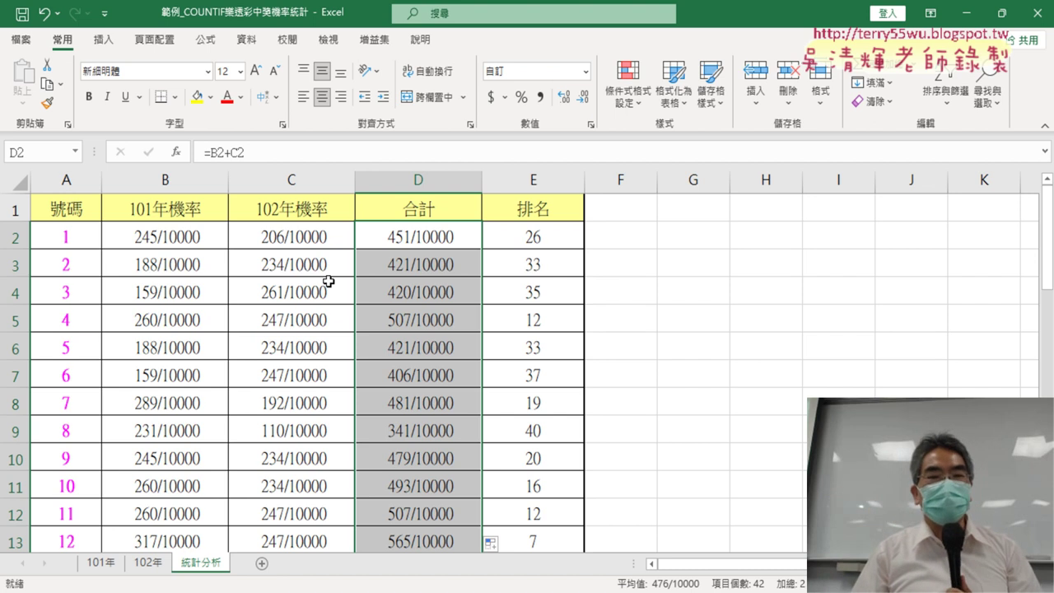
click(540, 238)
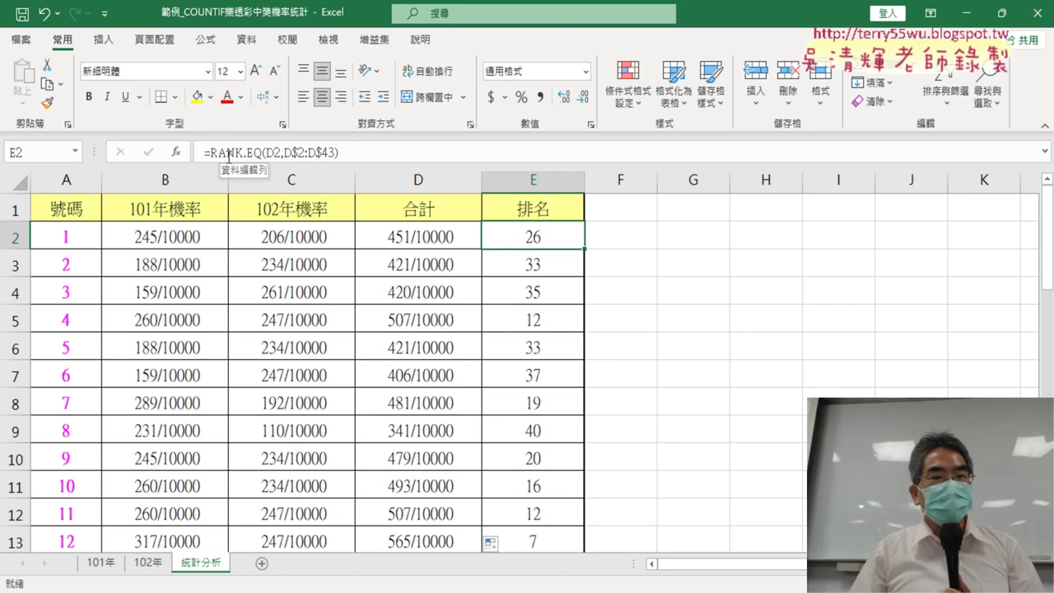
click(229, 155)
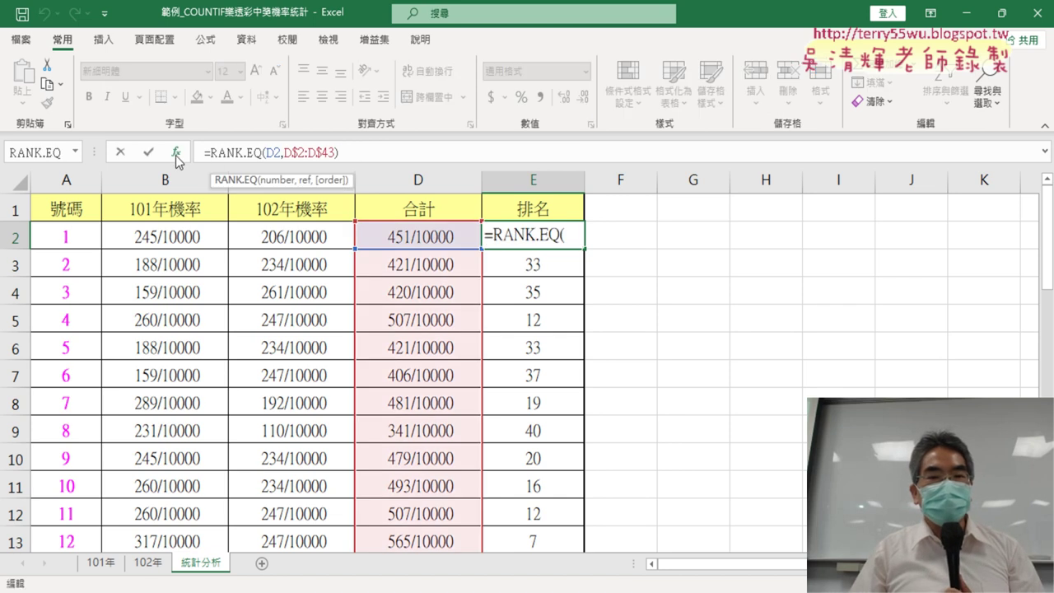
click(176, 153)
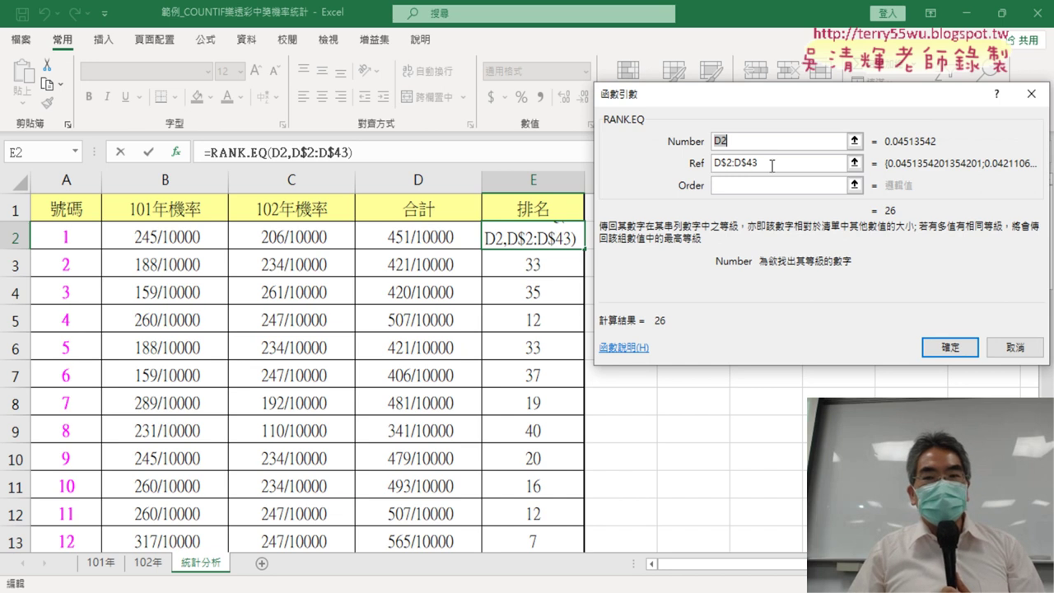
click(772, 164)
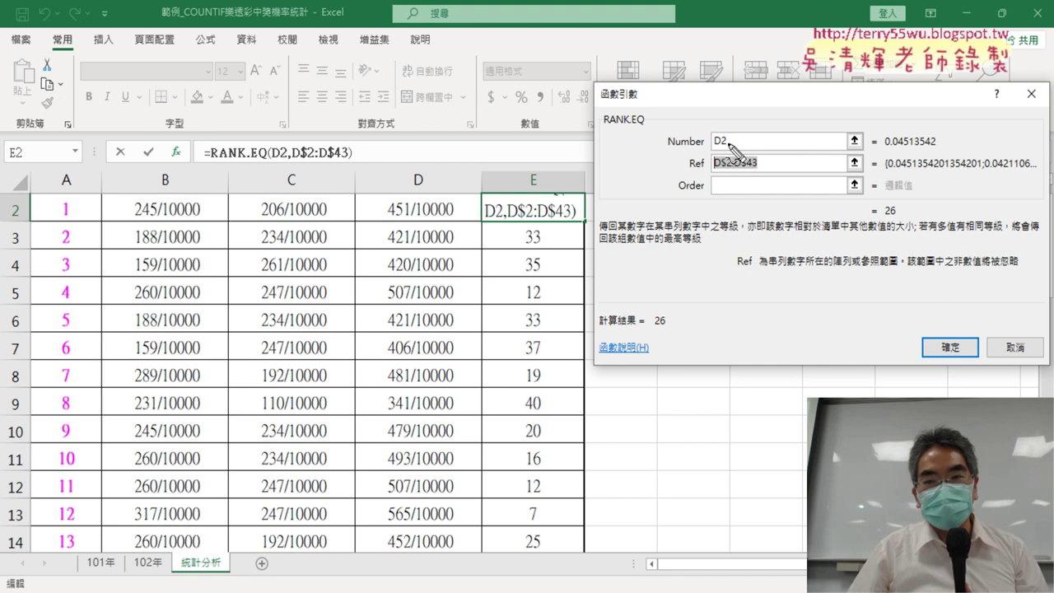
drag(725, 133, 731, 153)
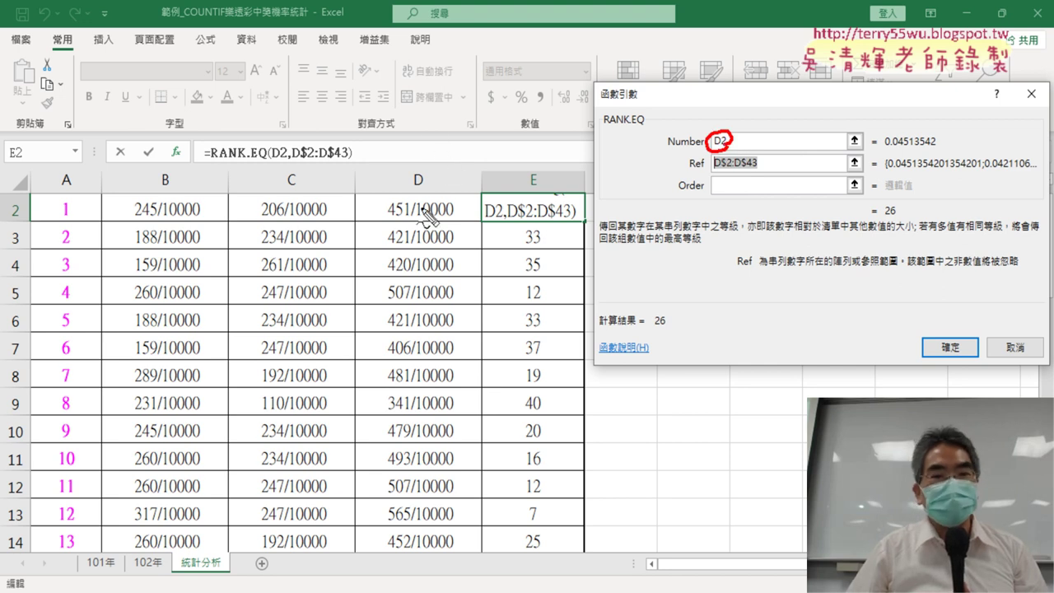
mouse_move(764, 176)
mouse_down()
mouse_move(745, 162)
mouse_move(756, 176)
mouse_up()
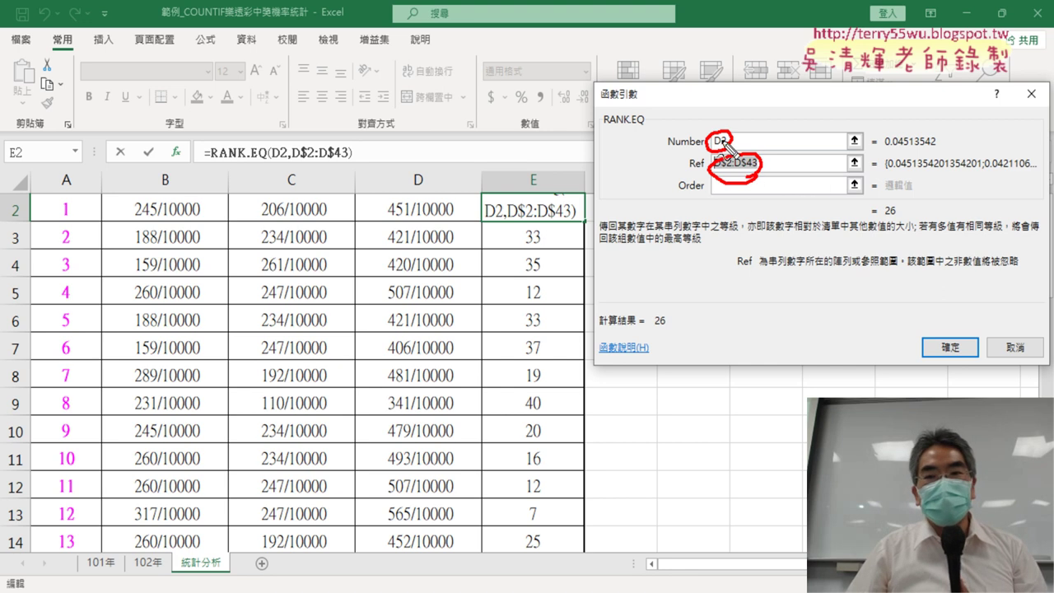
drag(904, 201, 900, 233)
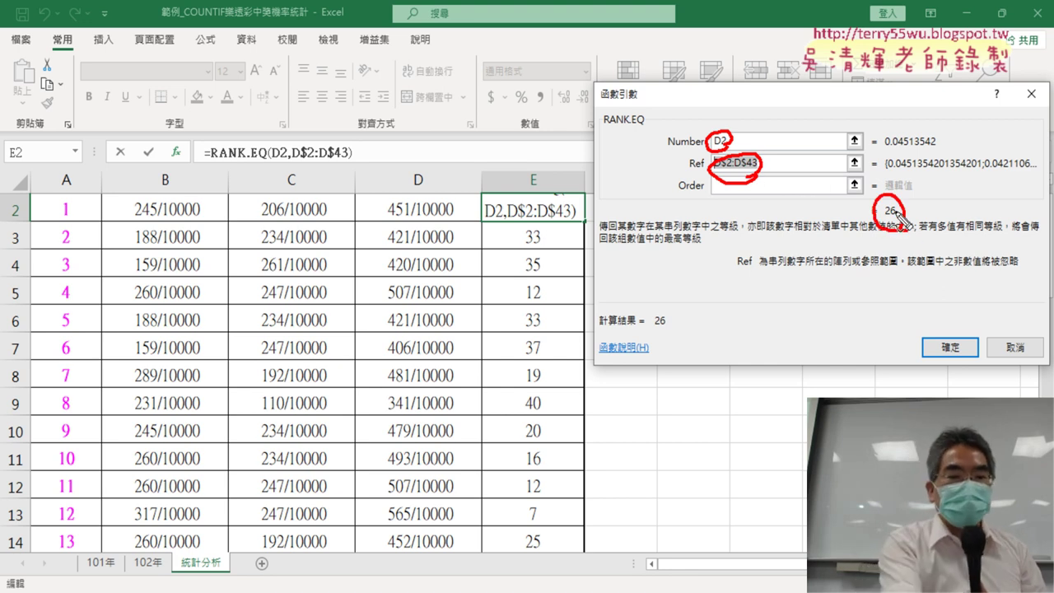
key(Escape)
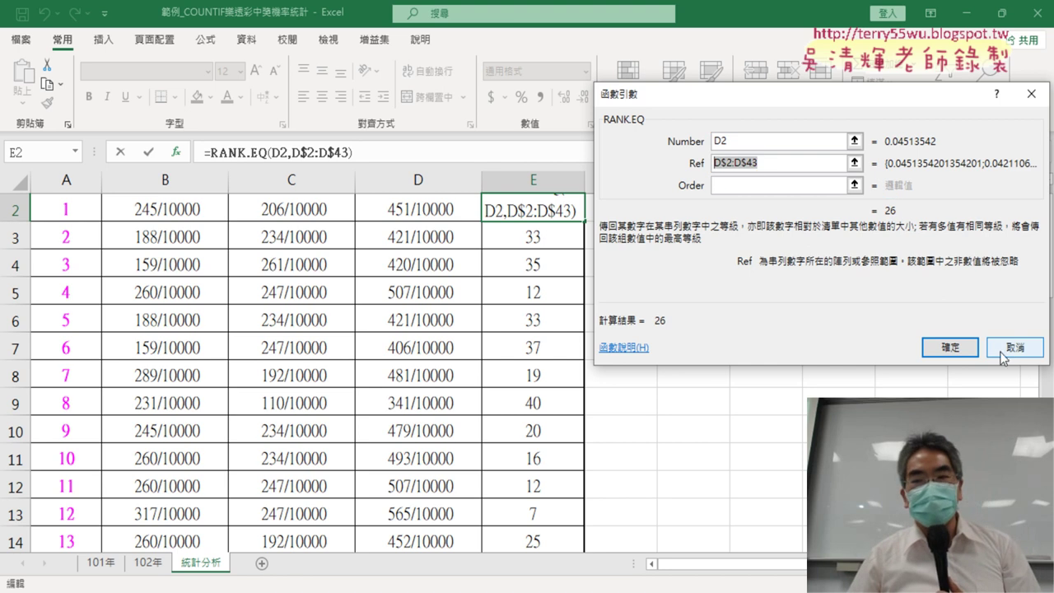
click(1012, 347)
scroll(836, 374, up, 1)
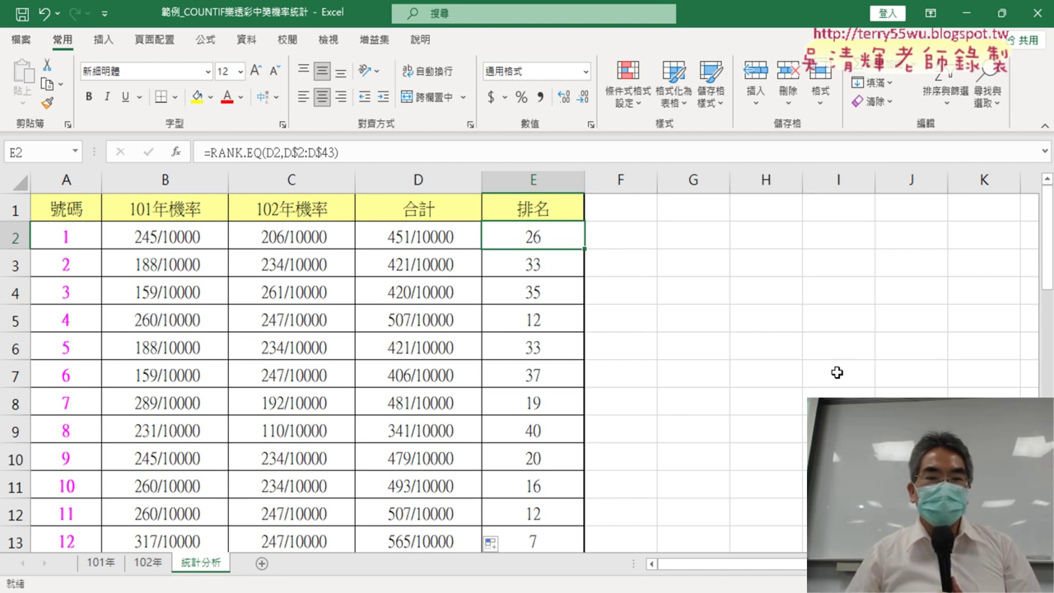
drag(156, 179, 502, 191)
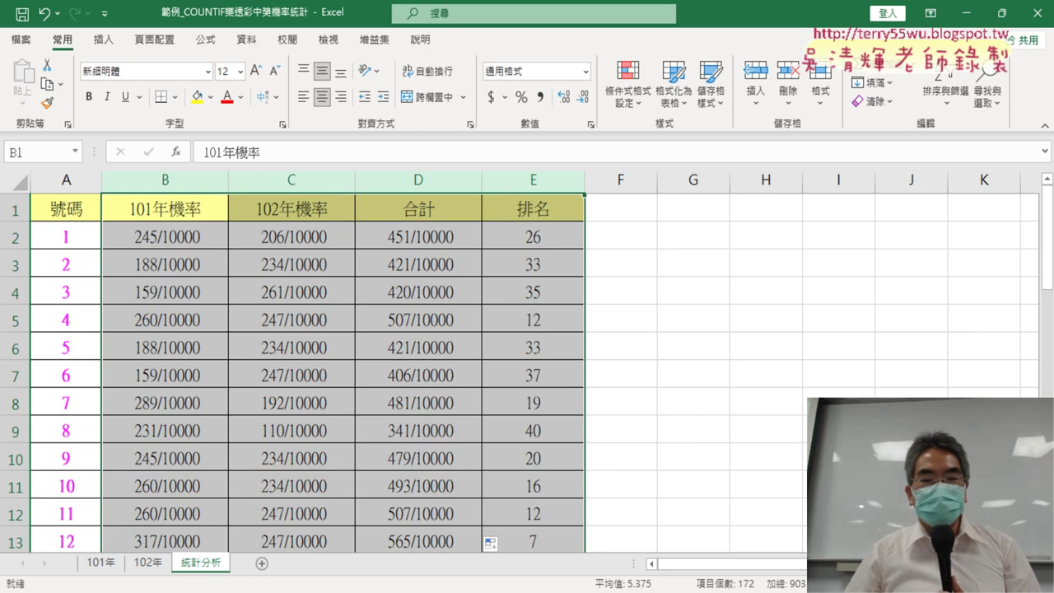
Switch to the 樂透彩程式碼 Google Doc to view the finished sheet and its buttons
mouse_move(560, 589)
click(564, 564)
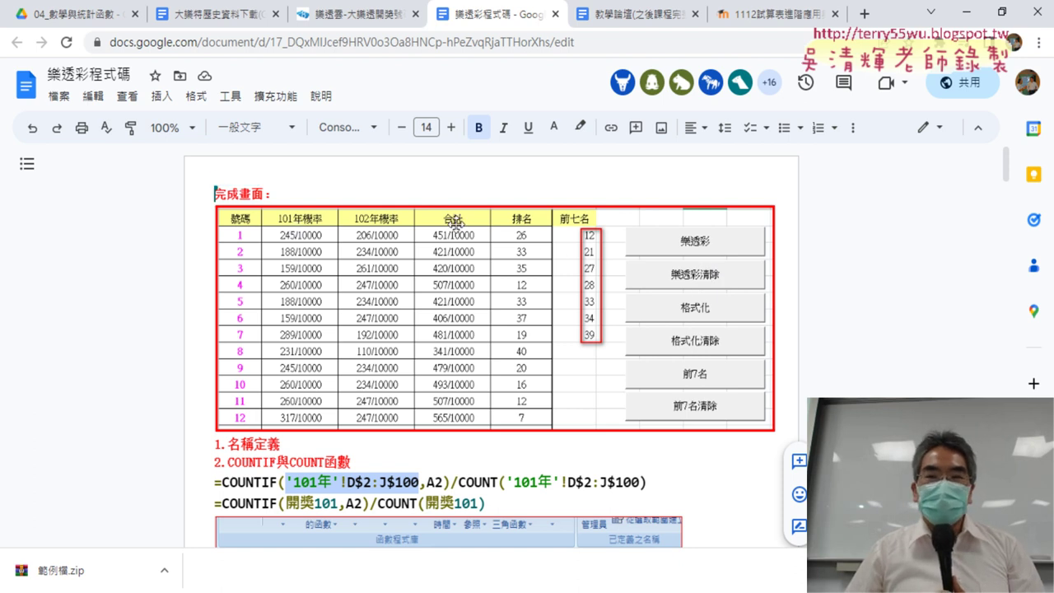
Return to Excel and check B2's COUNTIF formula
click(971, 12)
drag(163, 178, 462, 207)
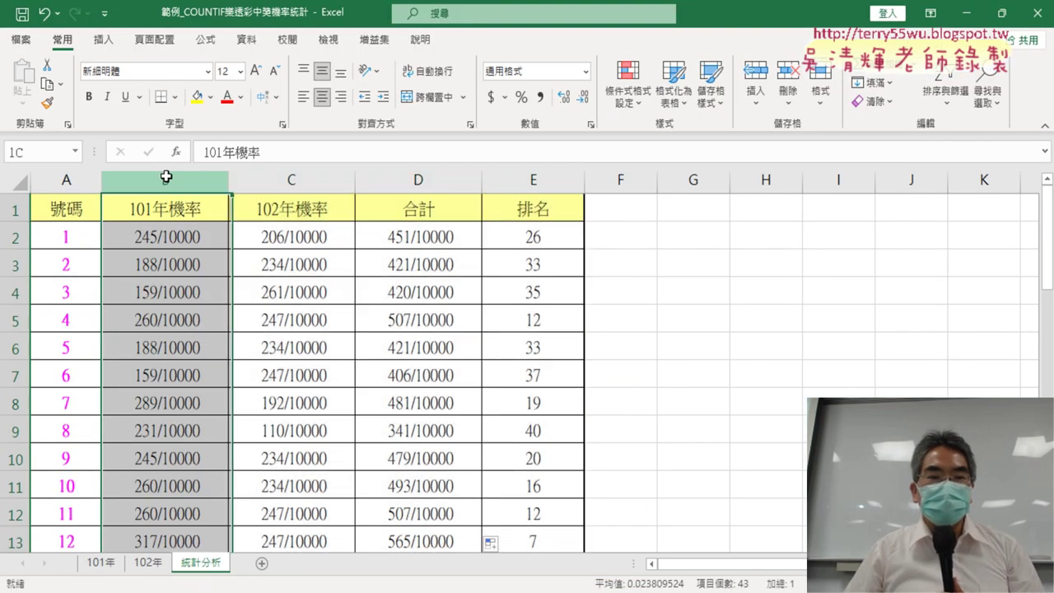
click(183, 236)
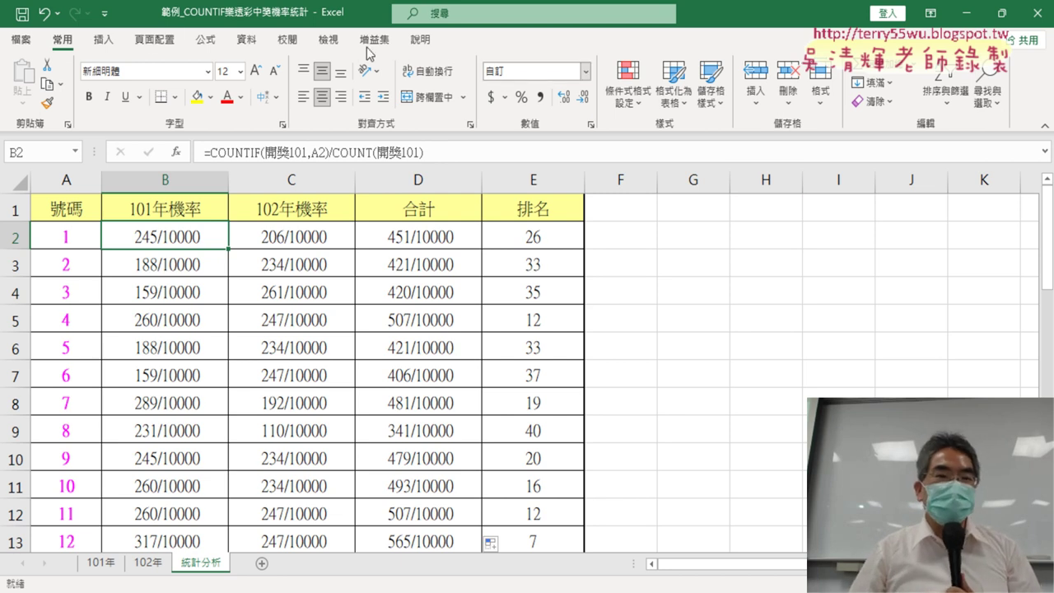
Enable the 開發人員 tab through Customize Ribbon and display its commands
click(104, 12)
click(152, 337)
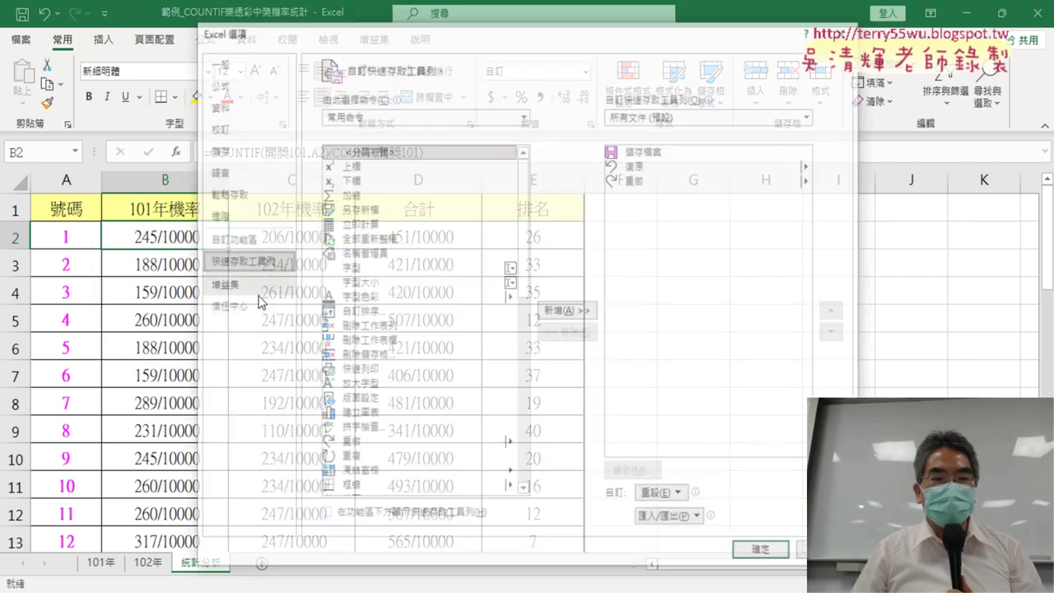
click(230, 238)
click(599, 392)
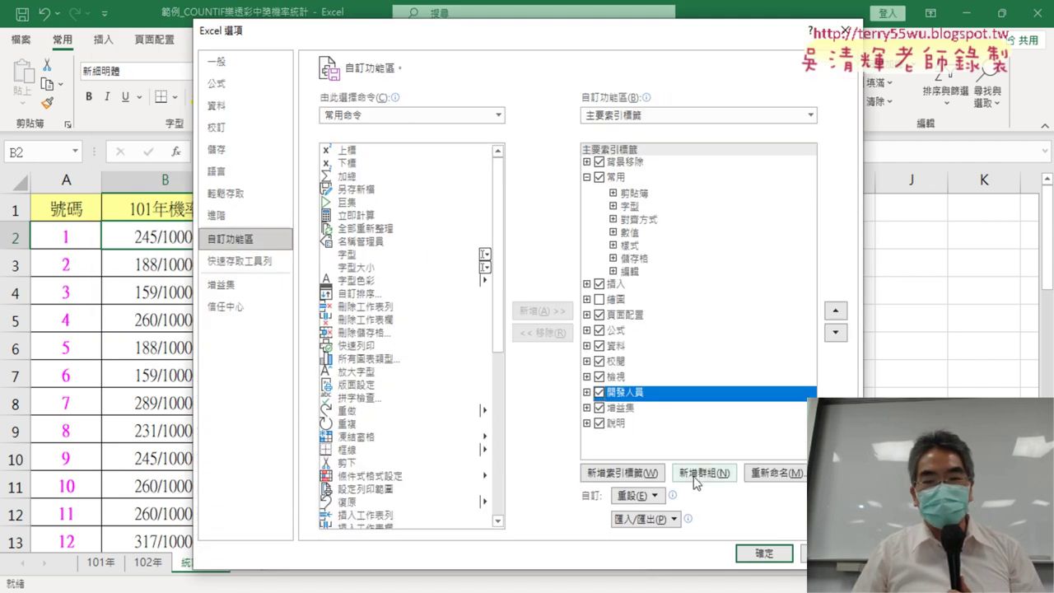
click(764, 553)
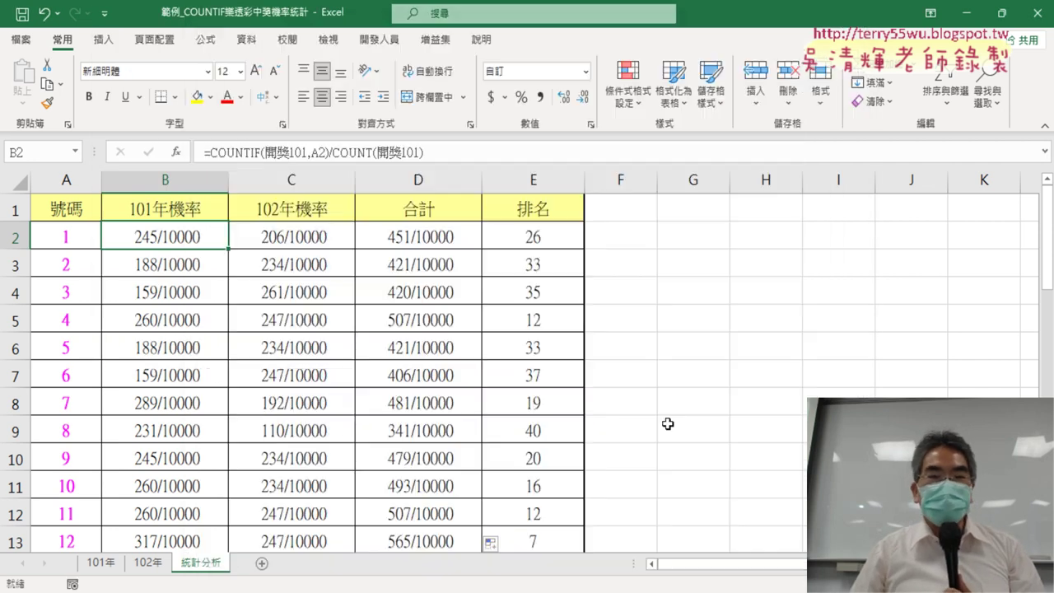
click(380, 43)
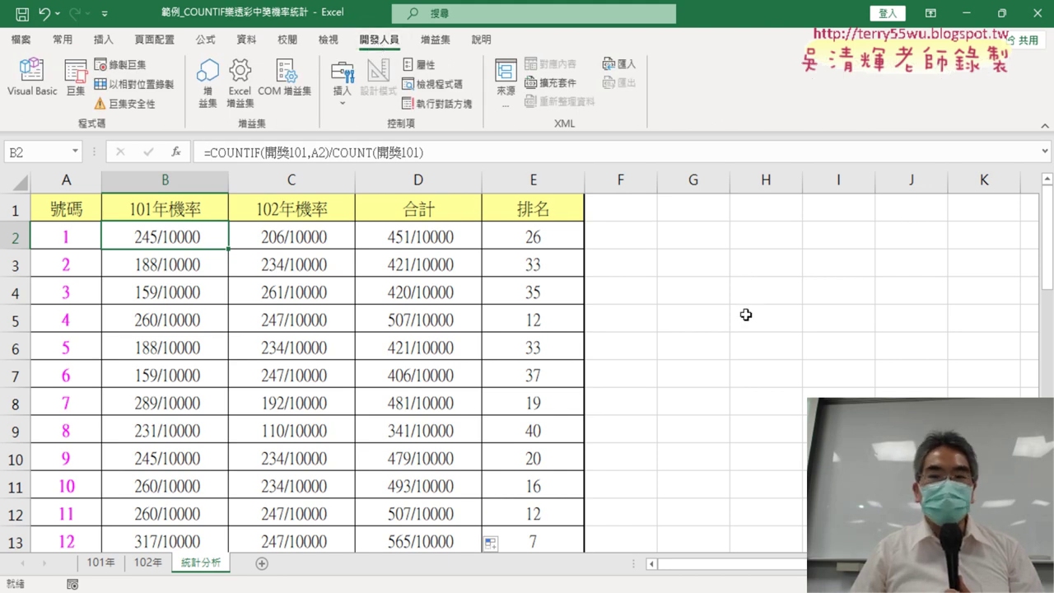
Launch the Visual Basic editor and insert a new Module1 via 插入 > 模組, maximized
click(59, 98)
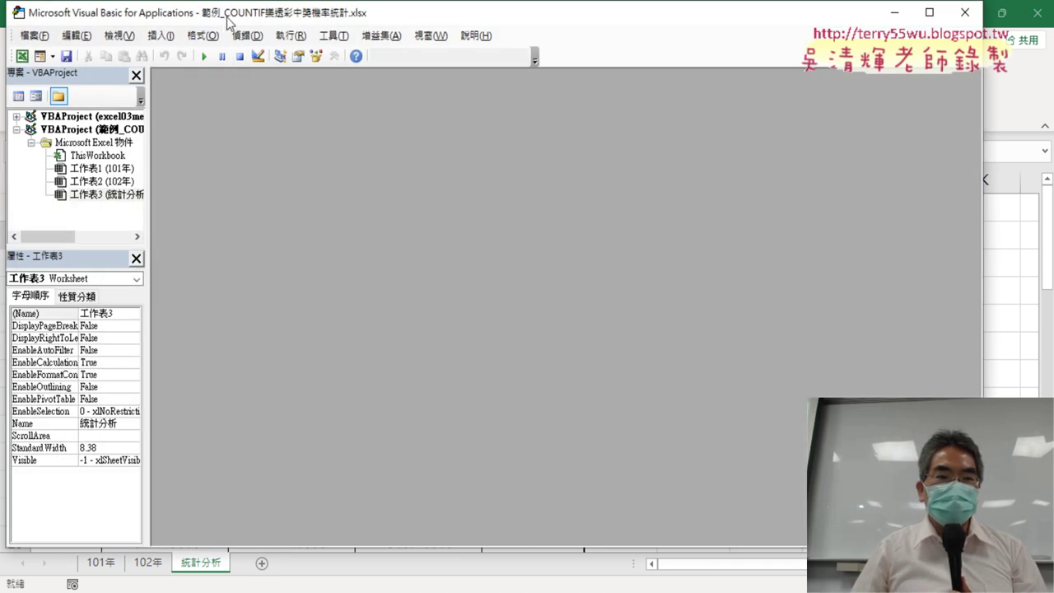
drag(226, 11, 416, 47)
right_click(290, 213)
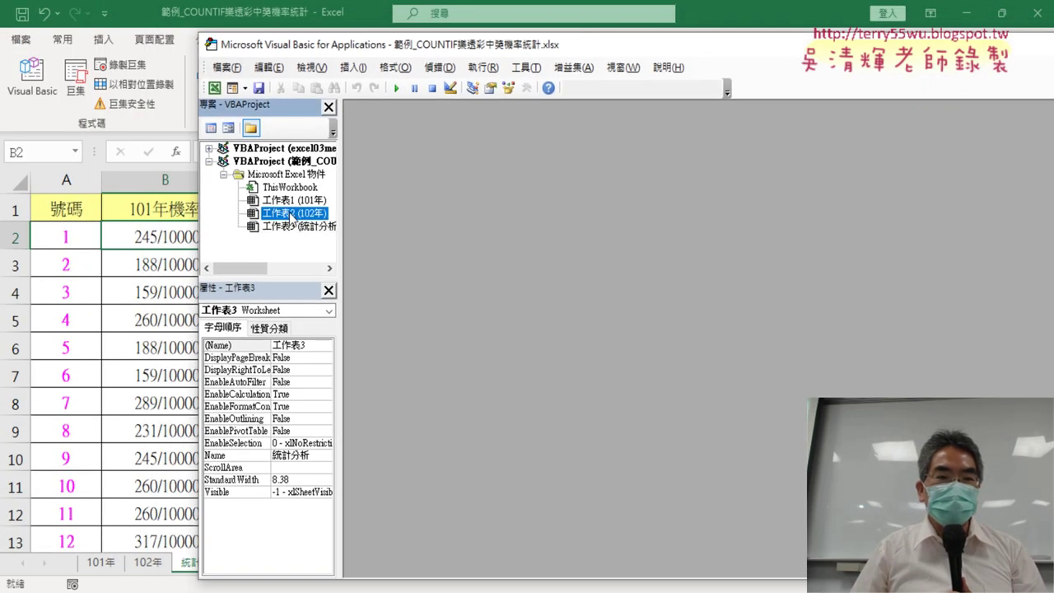
mouse_move(353, 306)
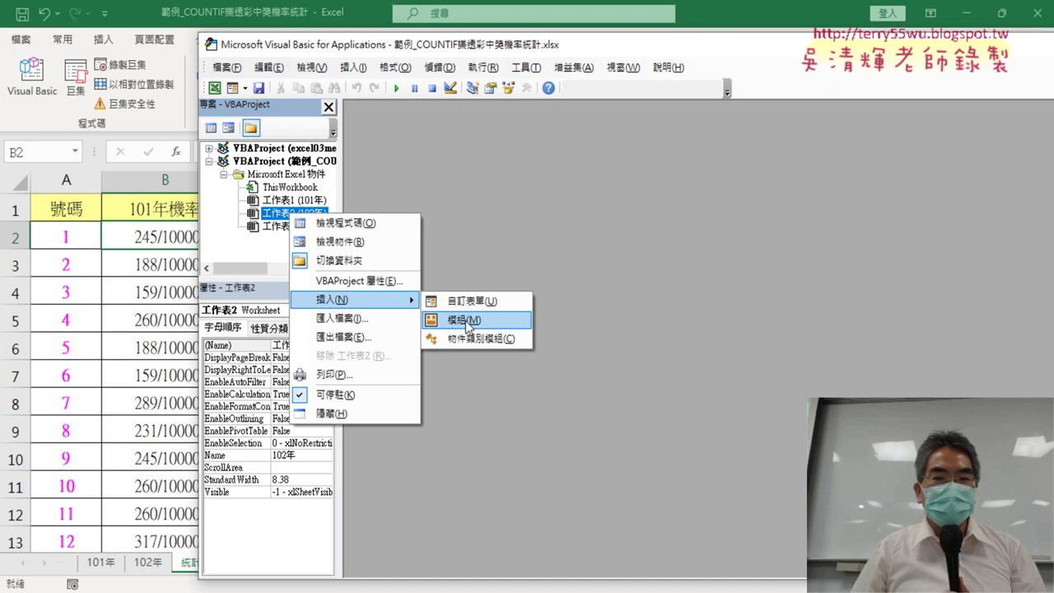
click(463, 319)
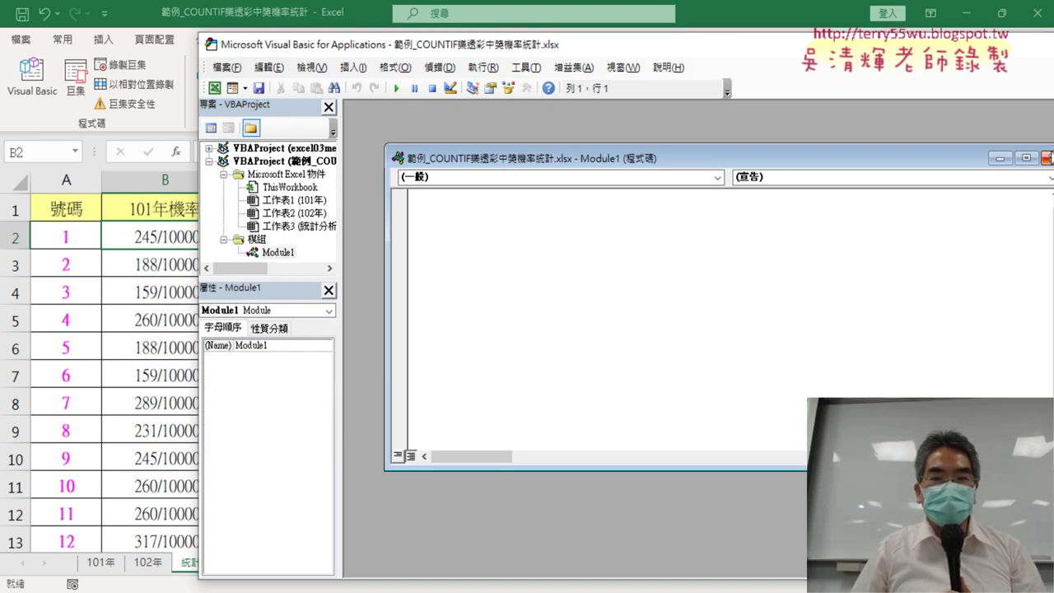
click(1026, 158)
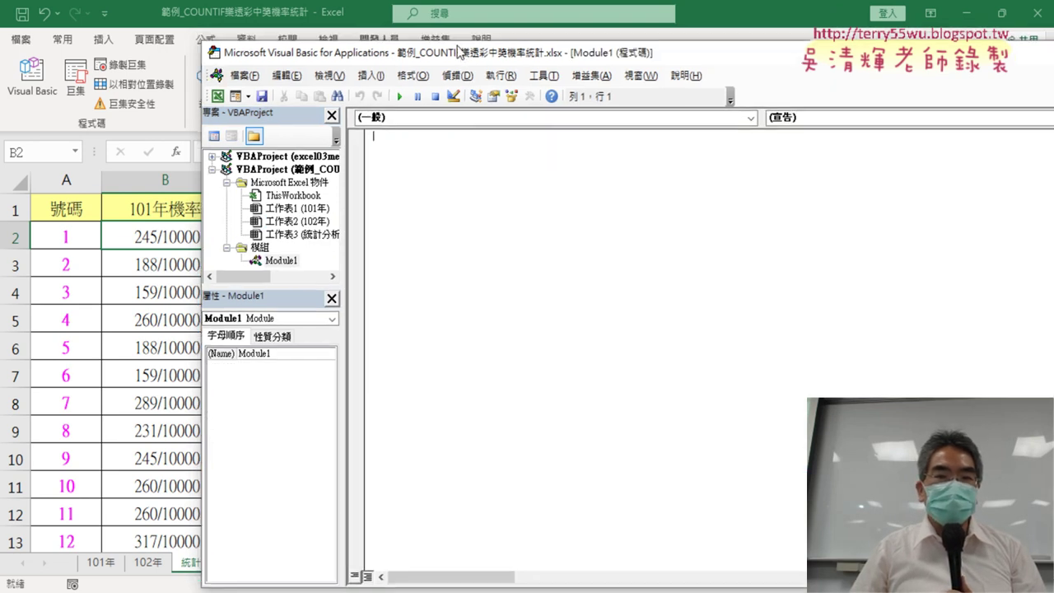
drag(465, 45, 493, 69)
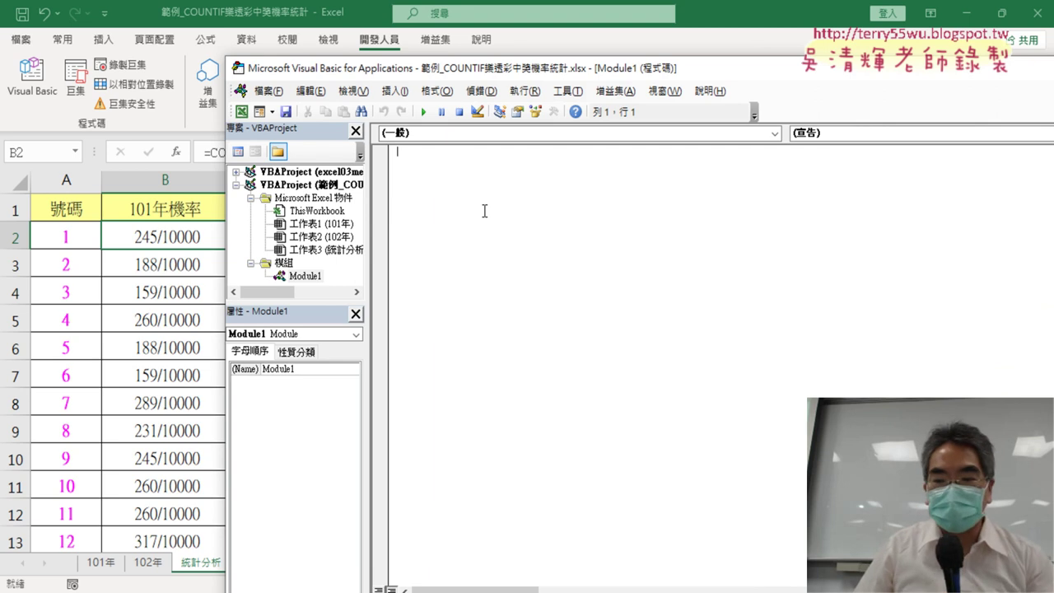
Type 'Sub 樂透彩' in Module1 so the editor completes it with () and End Sub
text(sub ㄌ)
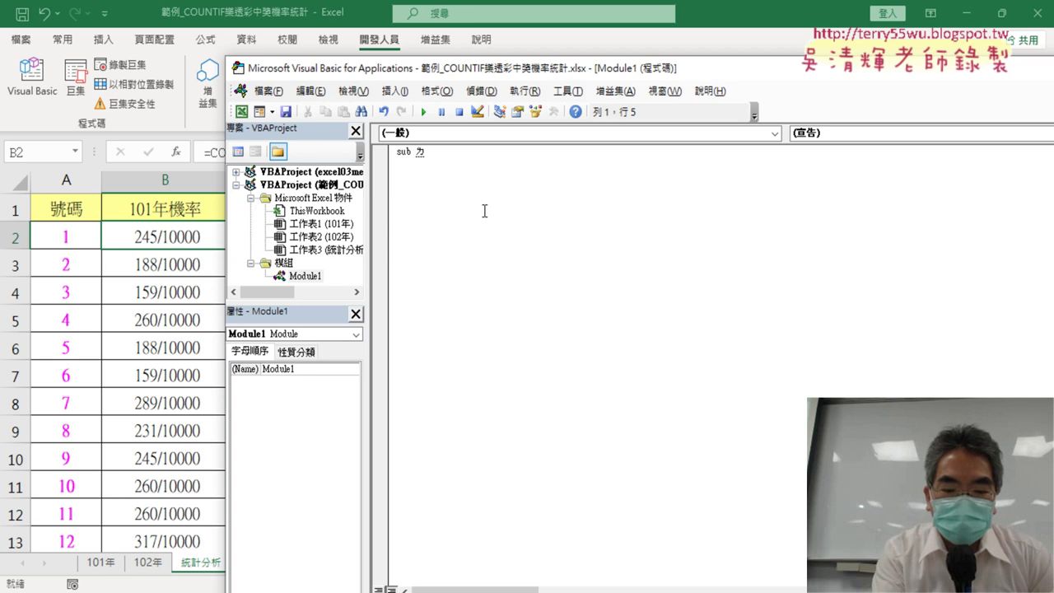
key(BackSpace)
text(樂)
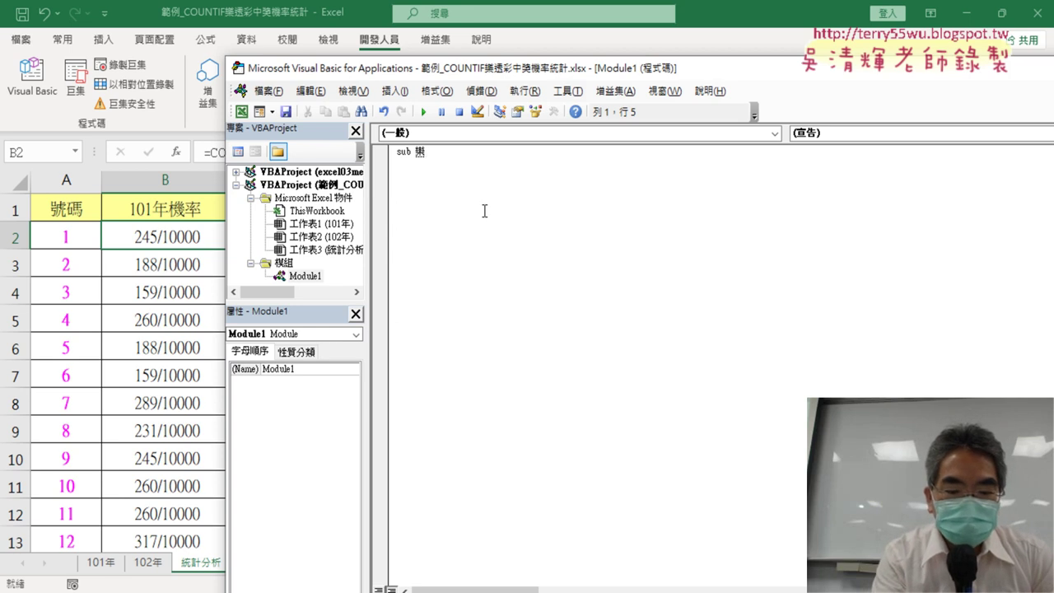
text(透ㄘ)
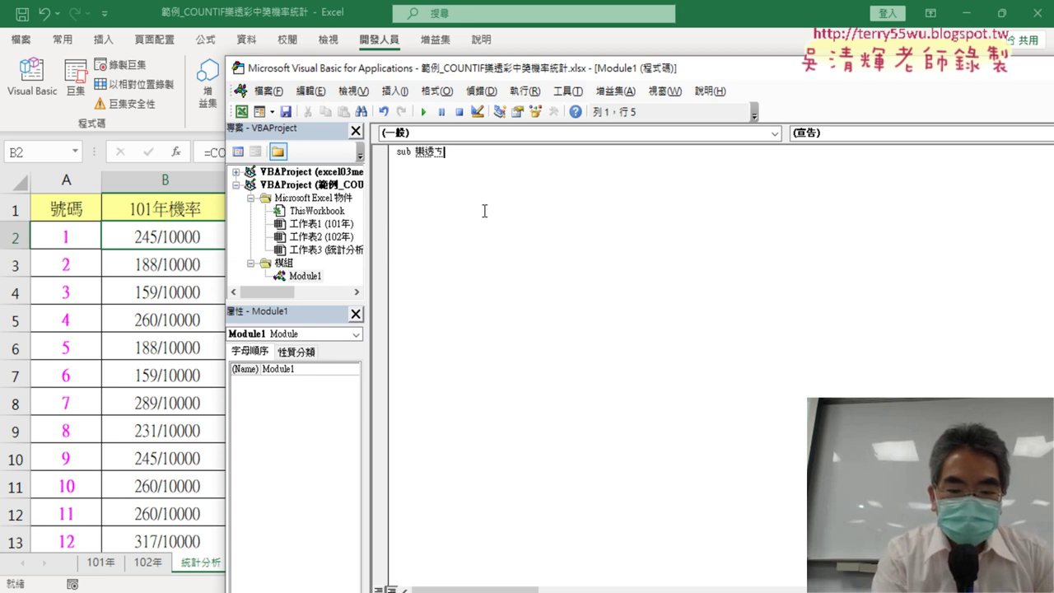
key(BackSpace)
text(彩)
key(Return)
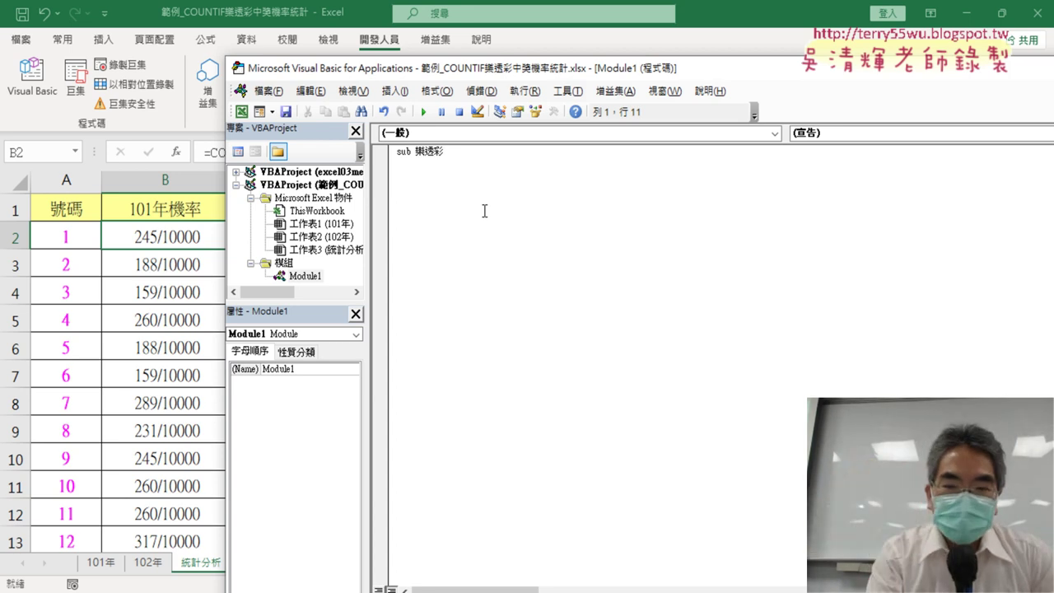
key(Return)
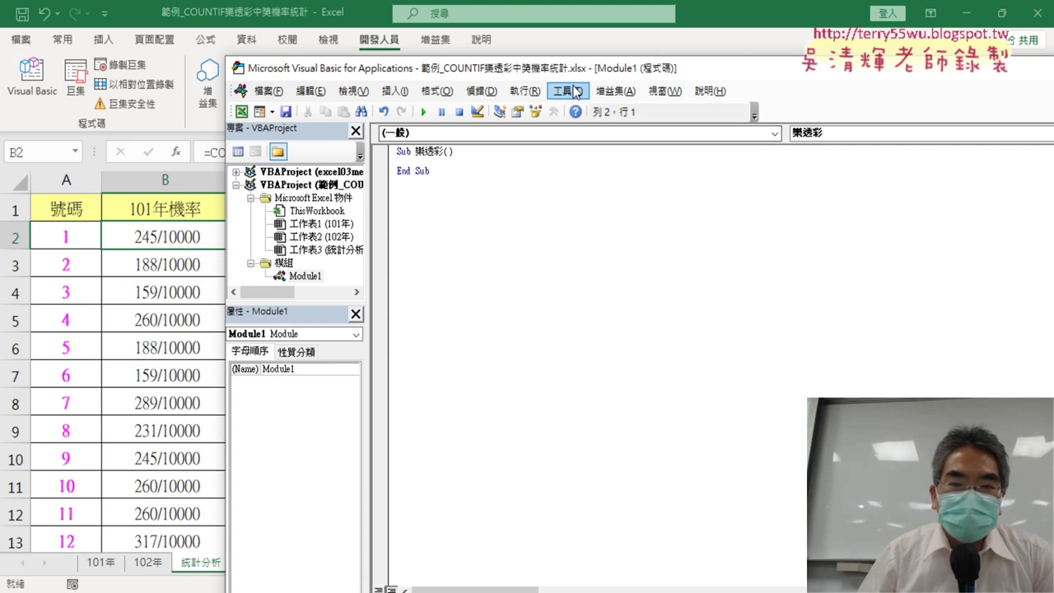
Set the VBA editor's code font size to 12 in the Editor Format options
click(567, 91)
click(587, 168)
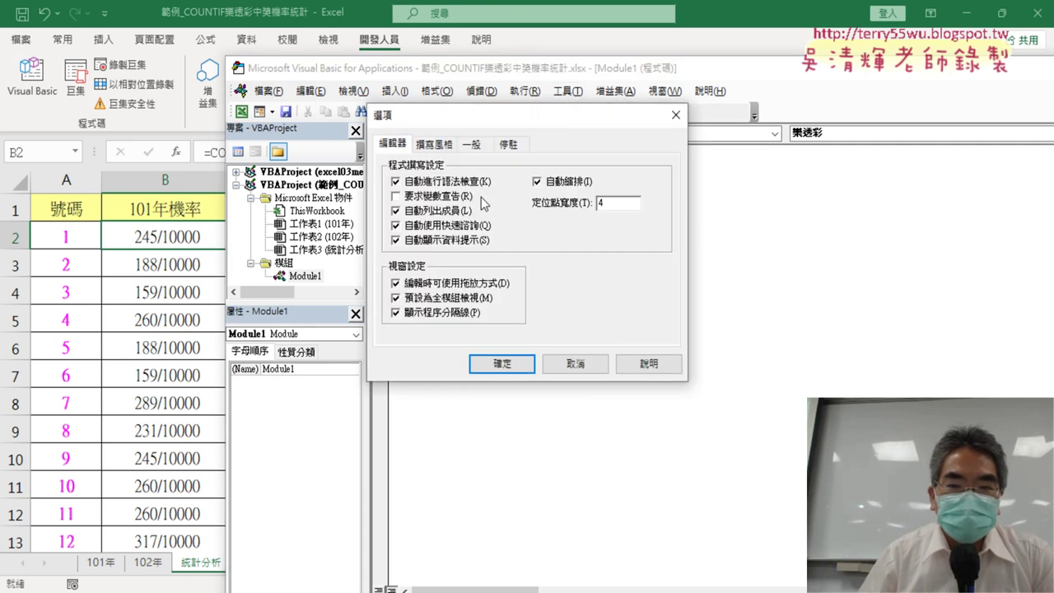
click(434, 143)
click(599, 216)
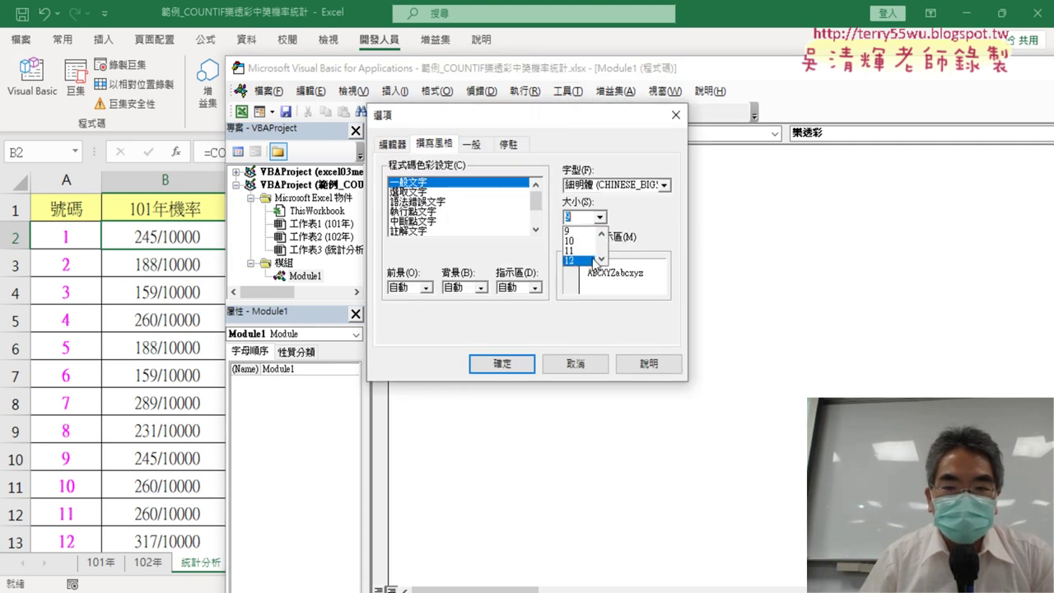
click(586, 262)
click(505, 364)
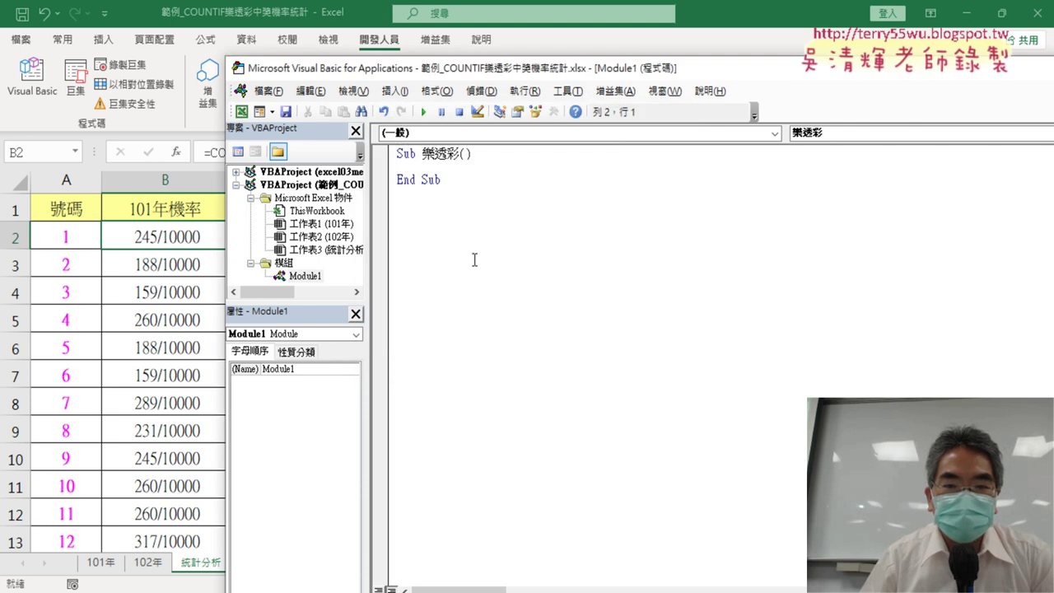
Increase the code font size to 14 and move the editor down to uncover the sheet
click(567, 90)
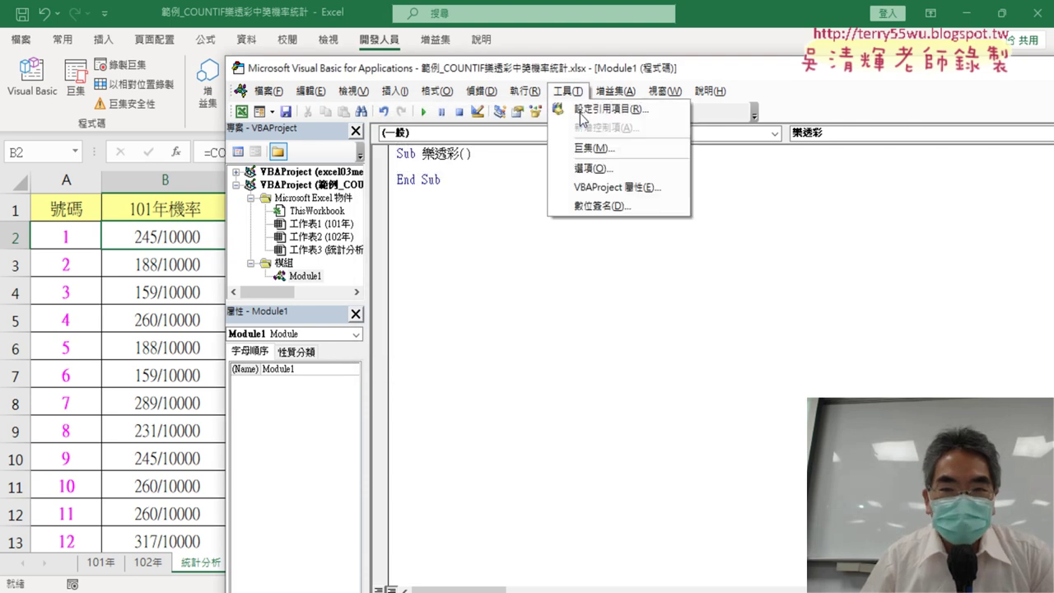
click(593, 168)
click(434, 143)
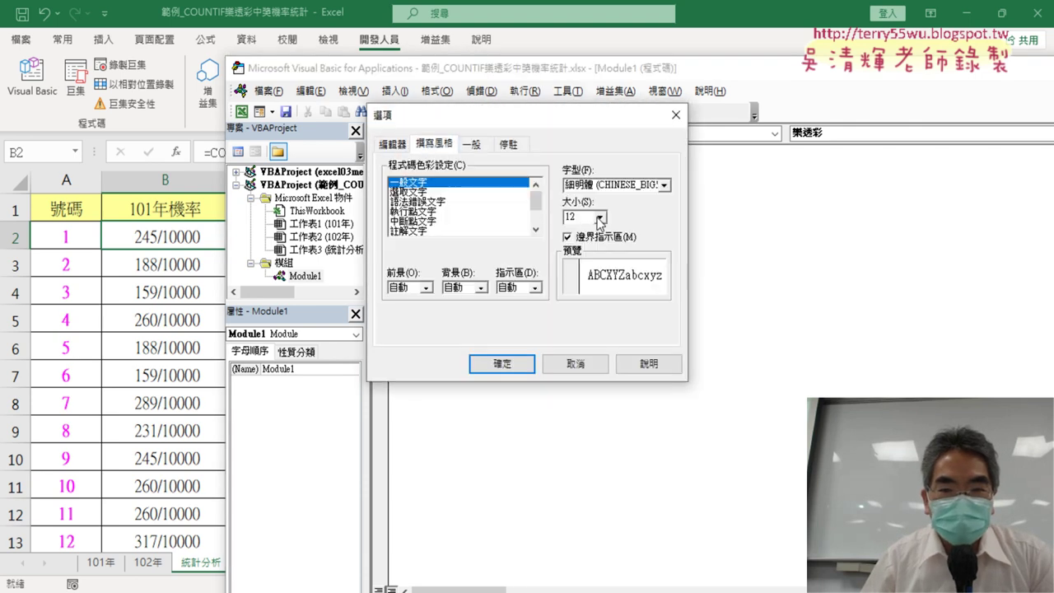
click(599, 217)
click(580, 246)
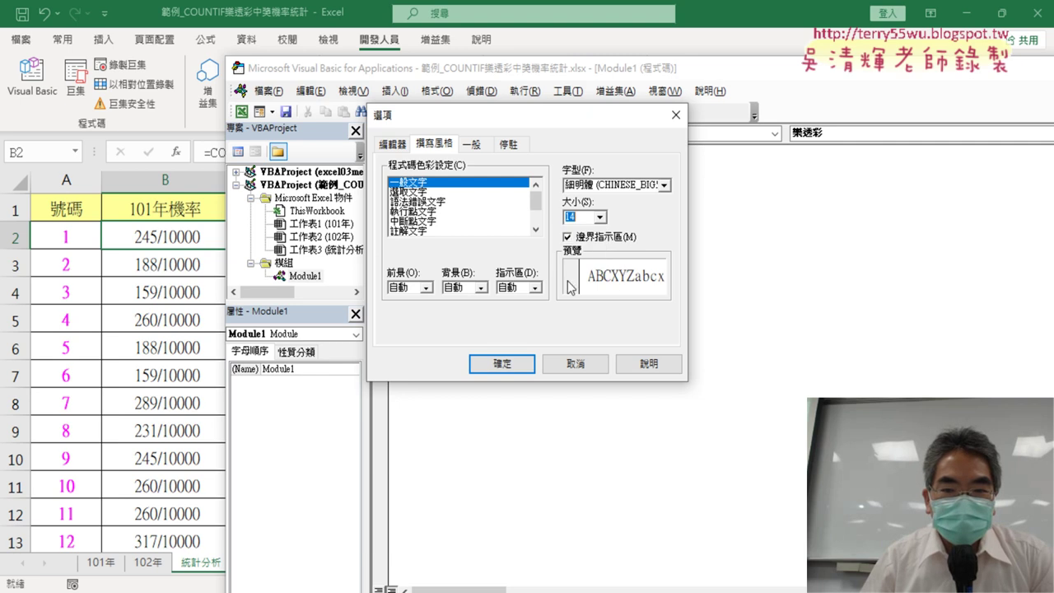
click(517, 367)
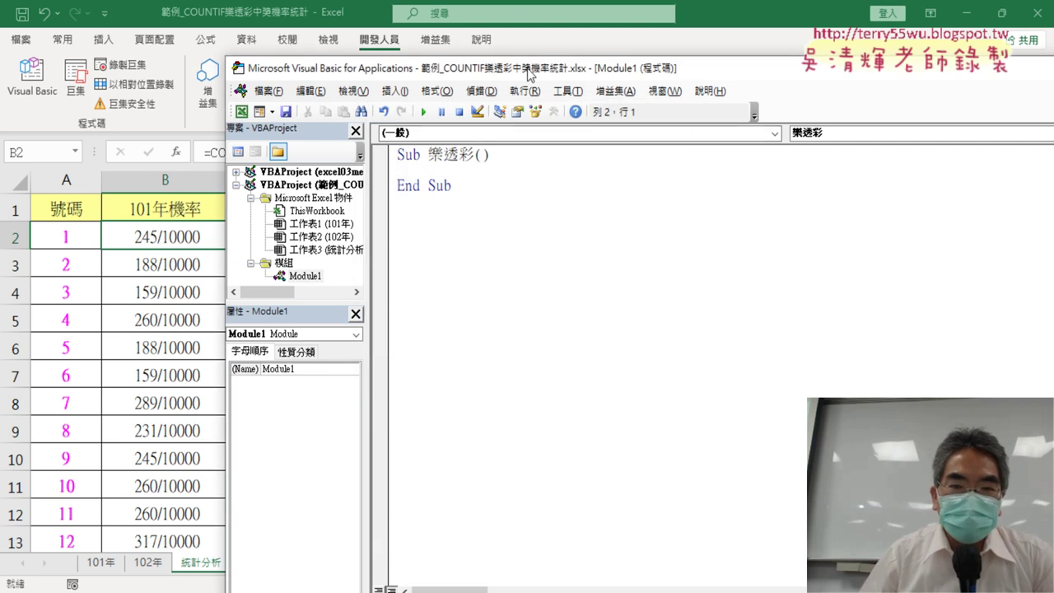
drag(528, 74, 535, 284)
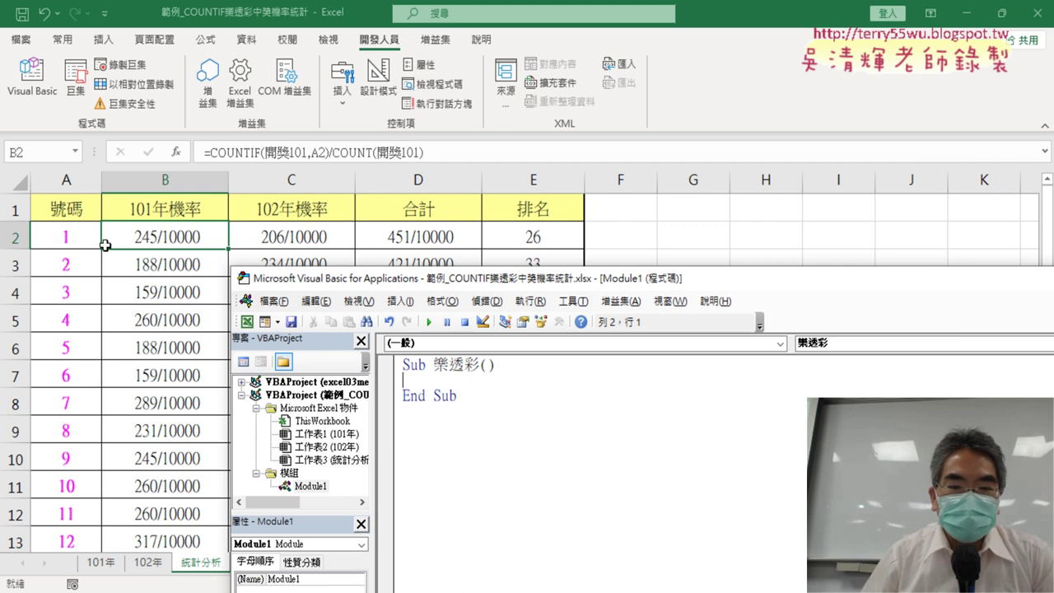
Add an indented For i = 2 To … Next loop inside Sub 樂透彩()
key(Tab)
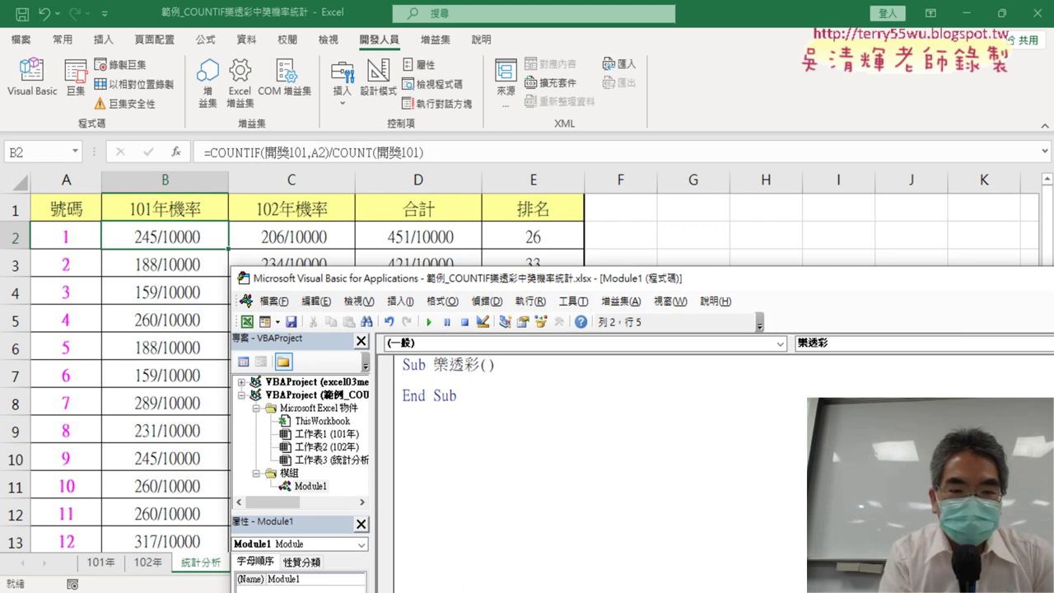
text(ㄈㄛ)
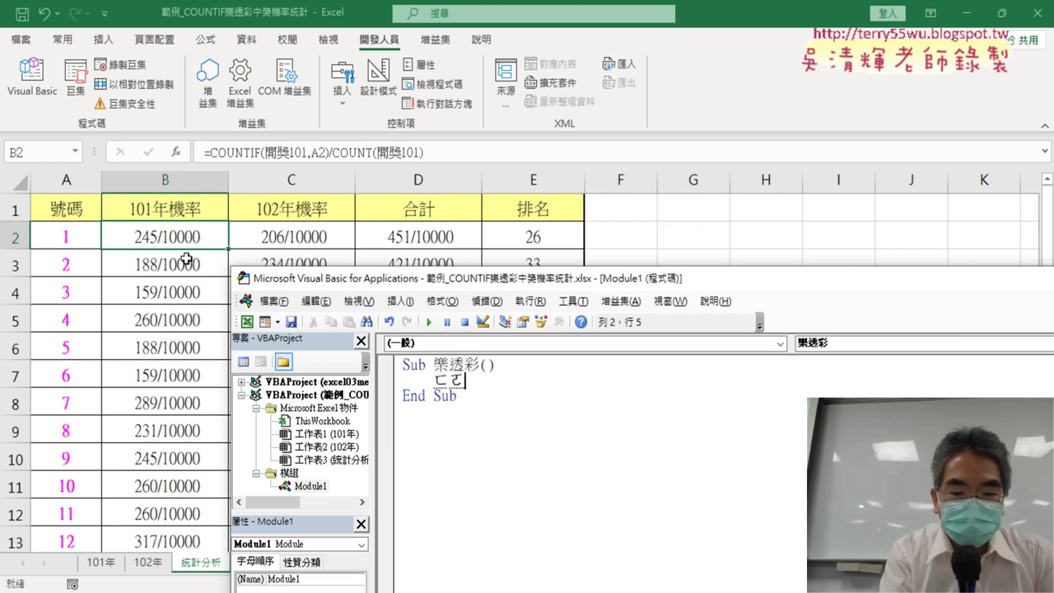
key(BackSpace)
key(BackSpace)
text(for )
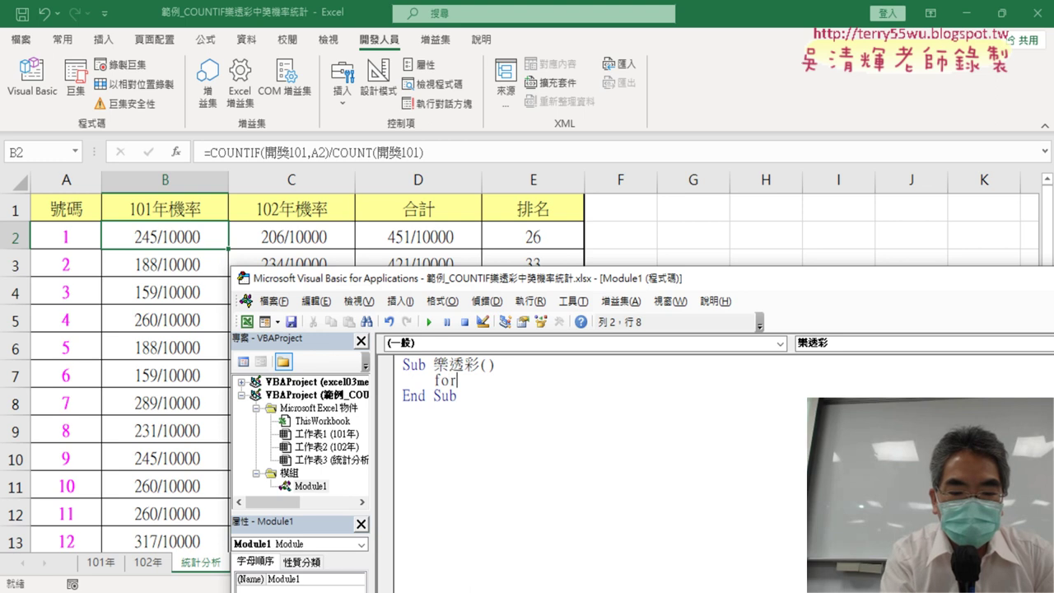
text(i=)
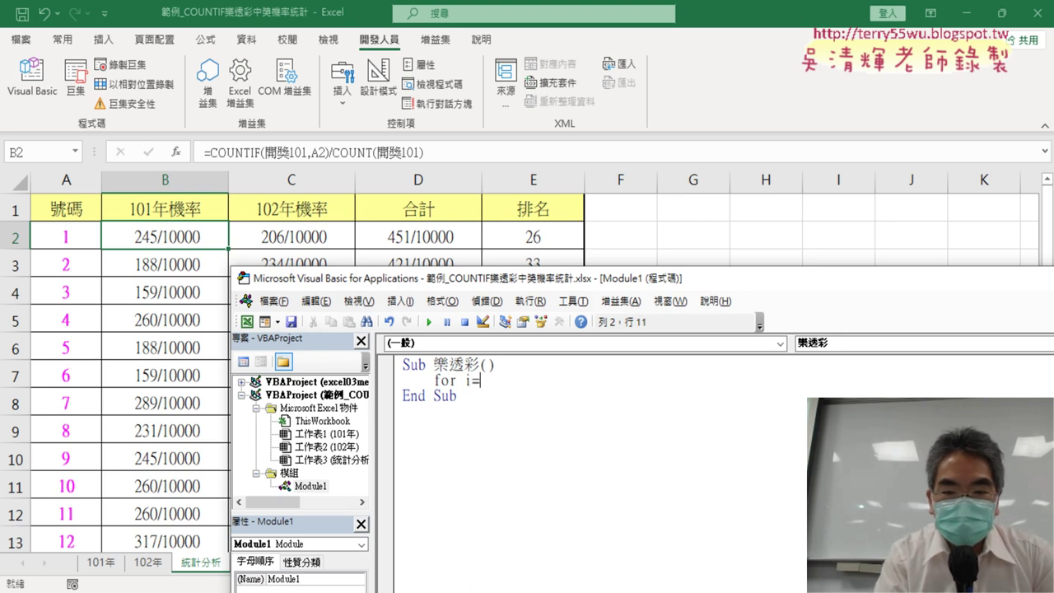
text(2 to 43)
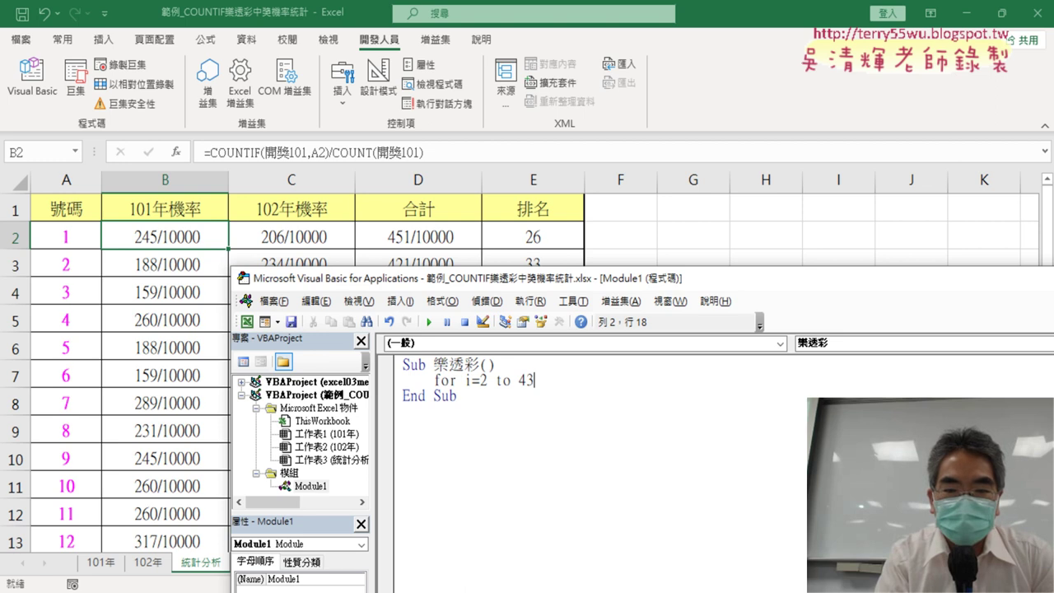
key(Return)
key(Return)
text(nex)
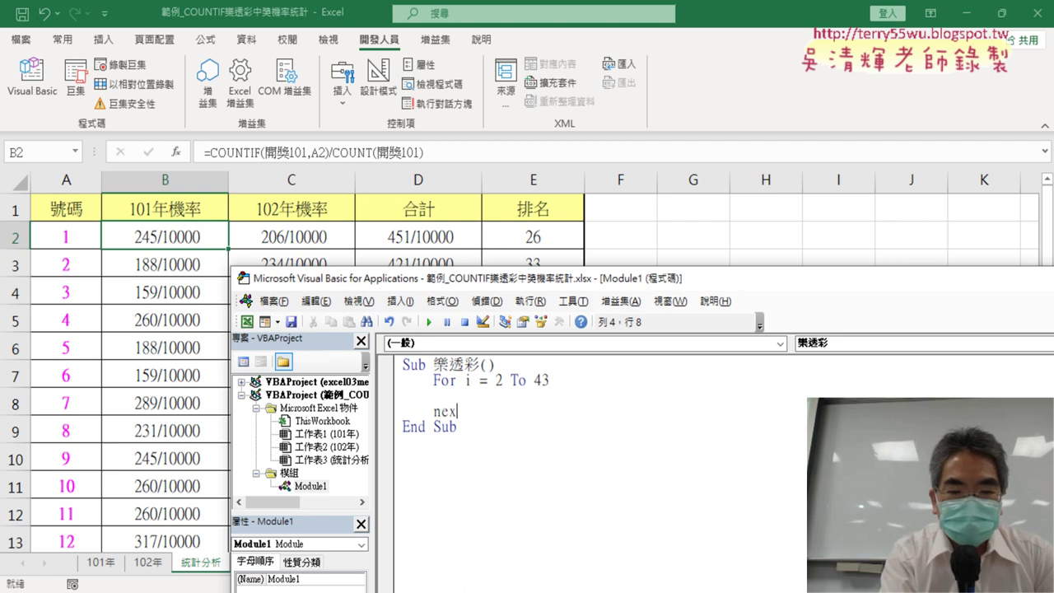
text(t)
key(Tab)
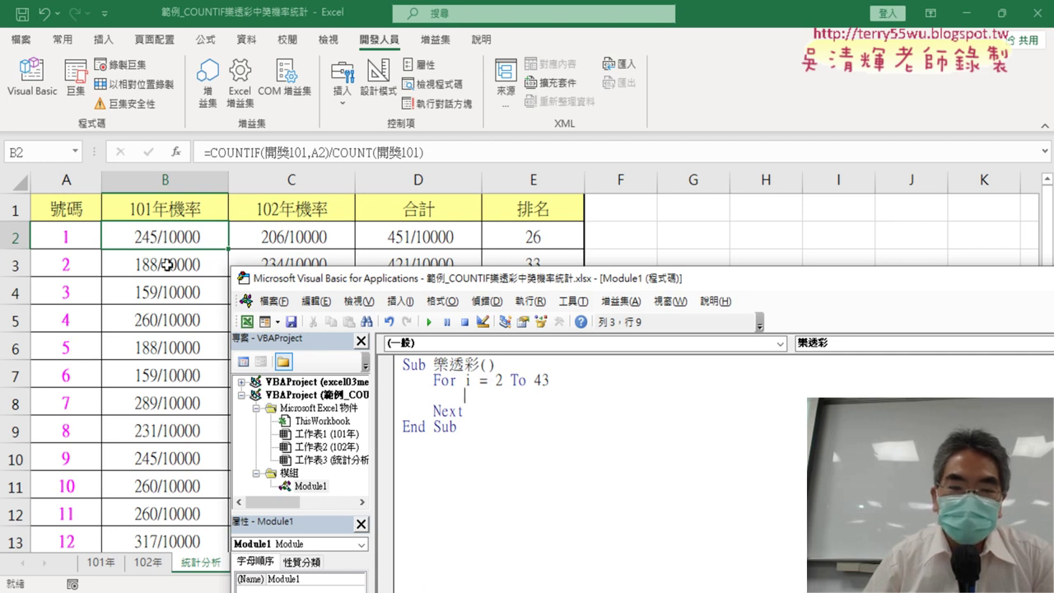
Set the loop range to 2 To 43 and begin the Cells(i,"B")= line inside it
drag(495, 380, 549, 380)
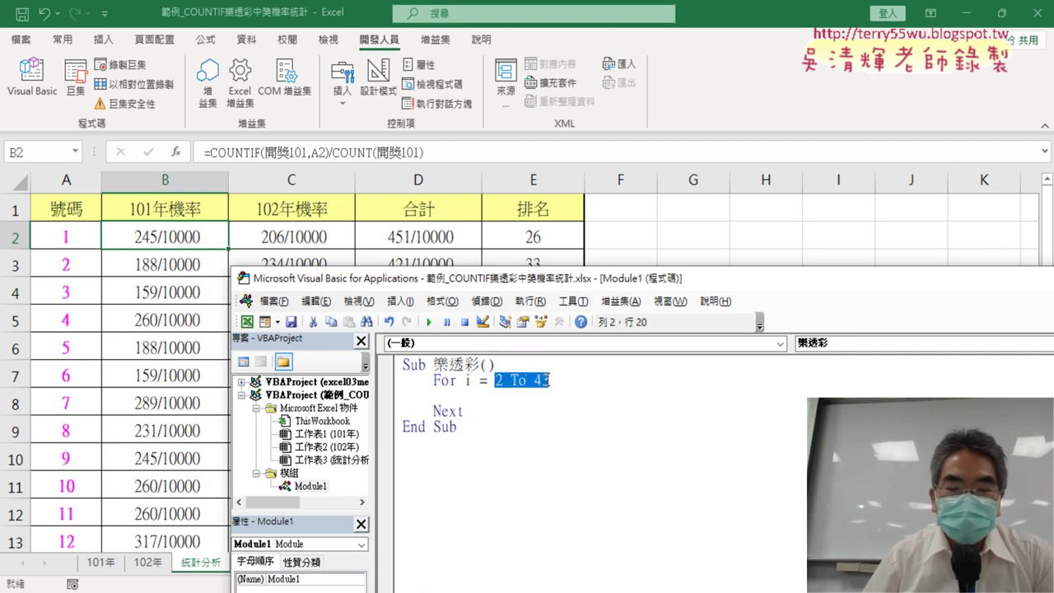
click(533, 397)
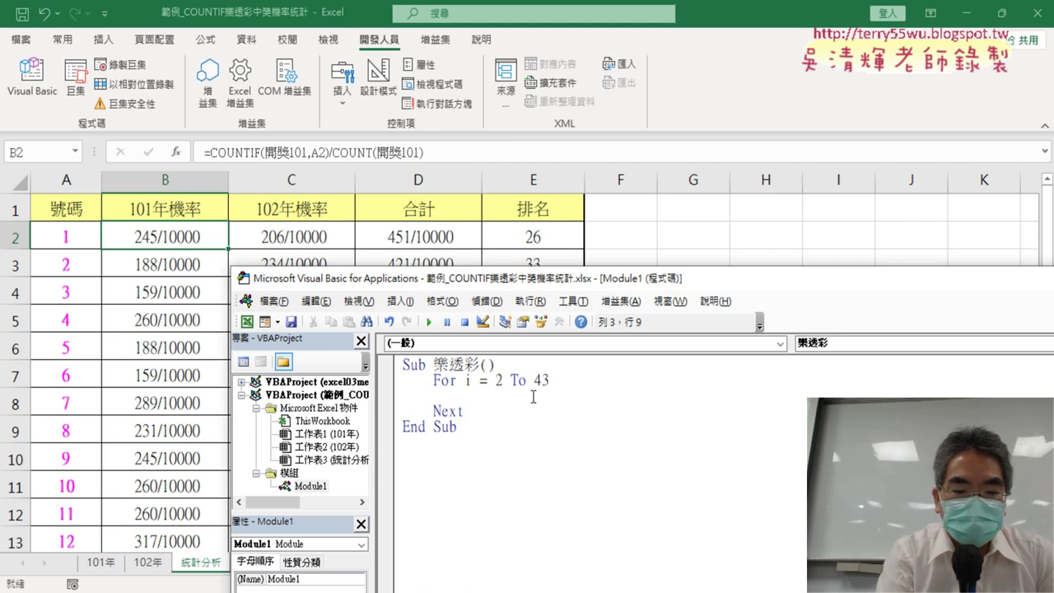
text(cells)
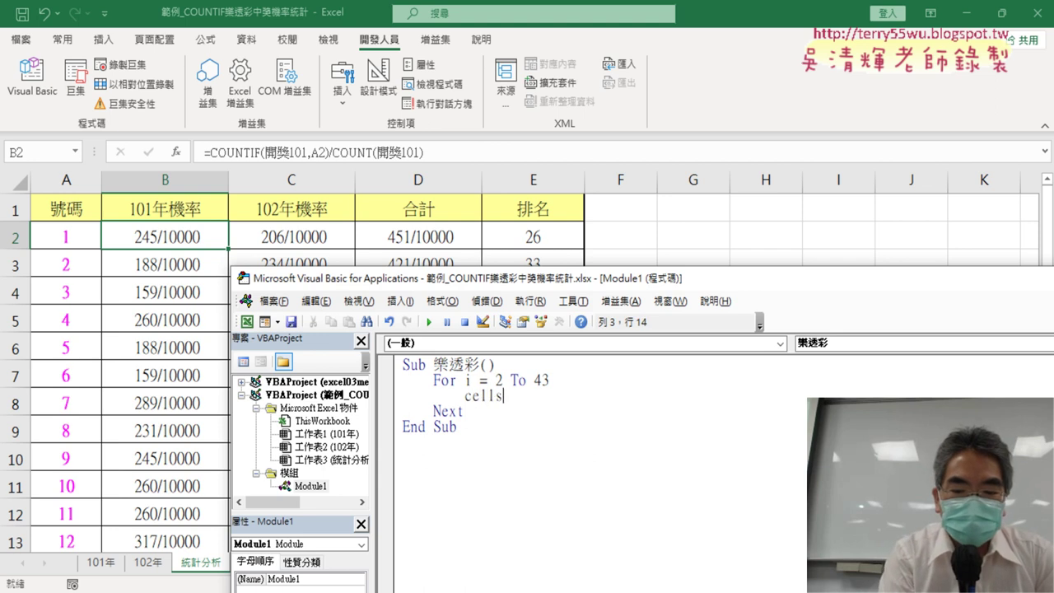
text(()
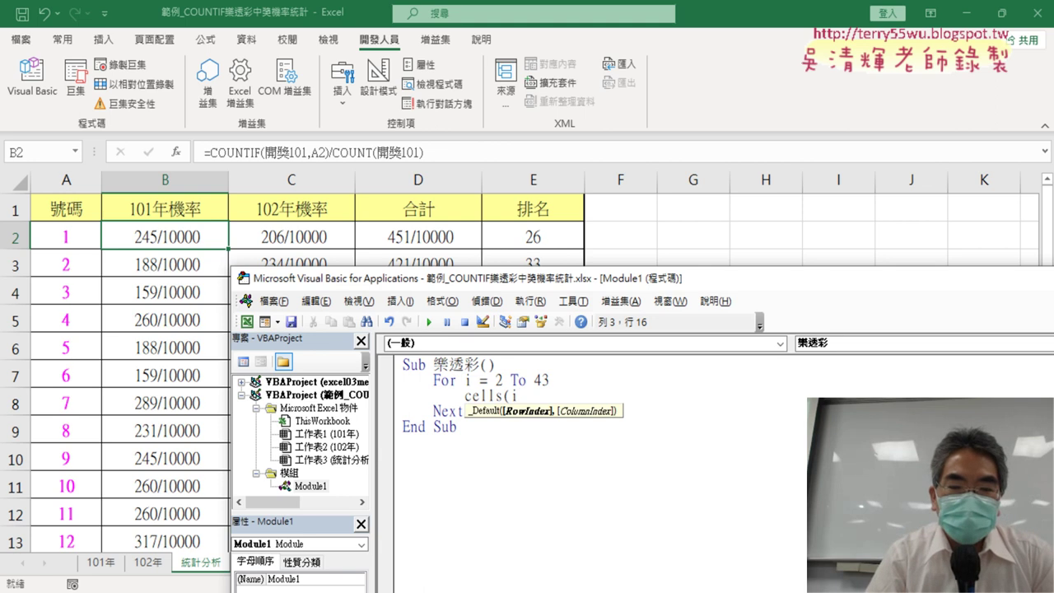
text(i,")
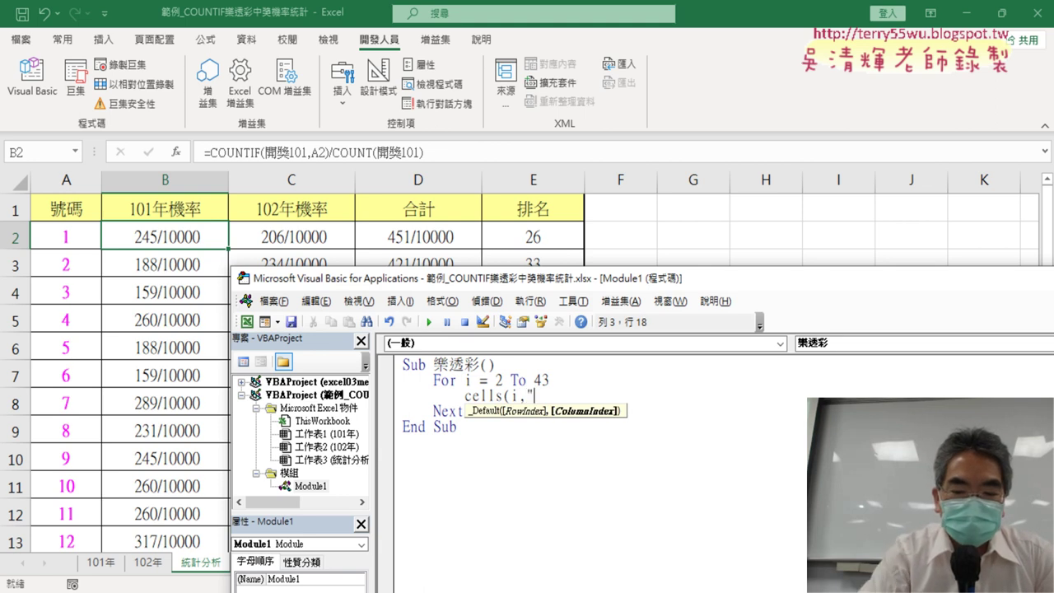
text(B")
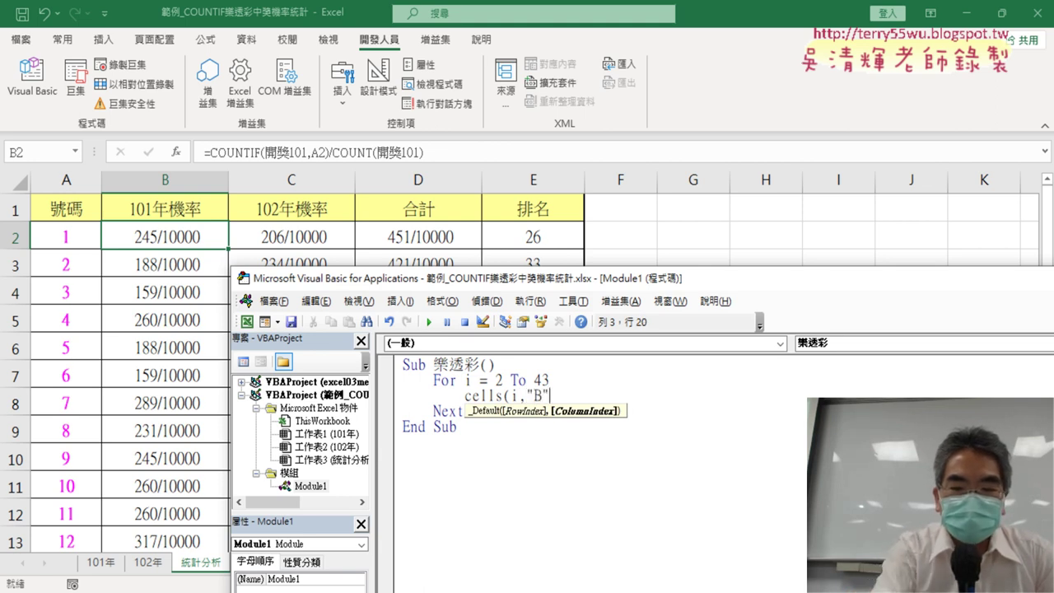
text()=)
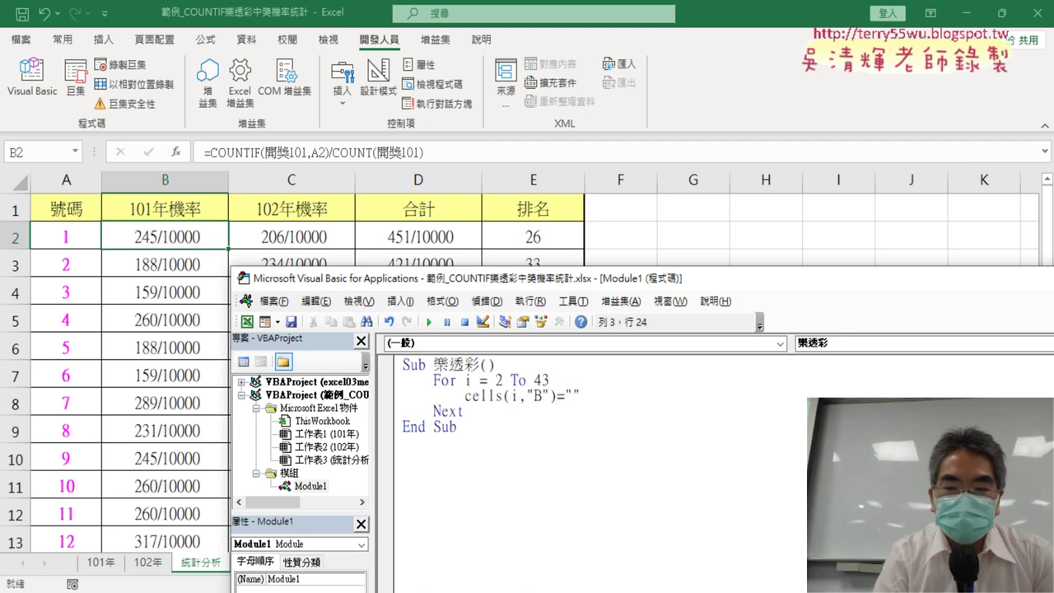
Copy the Cells(i, "B") = "" line so the loop holds four identical clearing lines
key(Return)
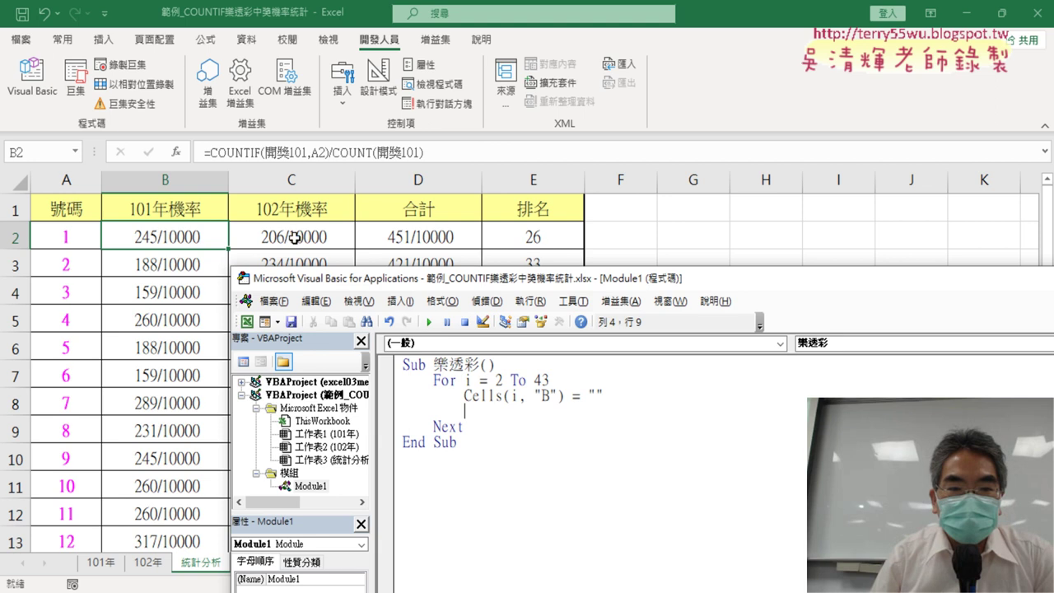
drag(604, 395, 465, 395)
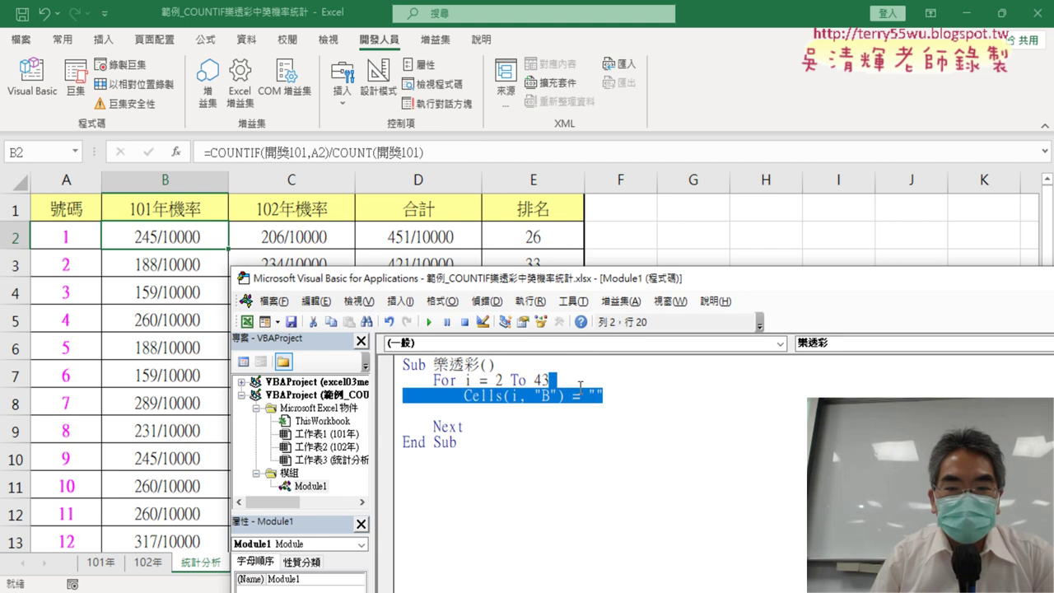
right_click(475, 403)
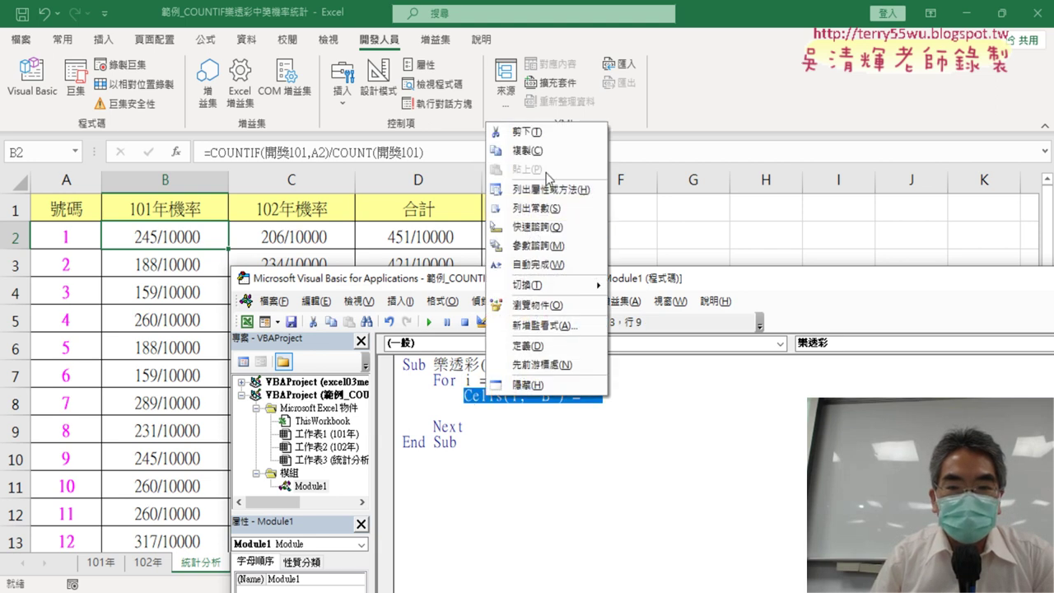
click(545, 161)
click(506, 411)
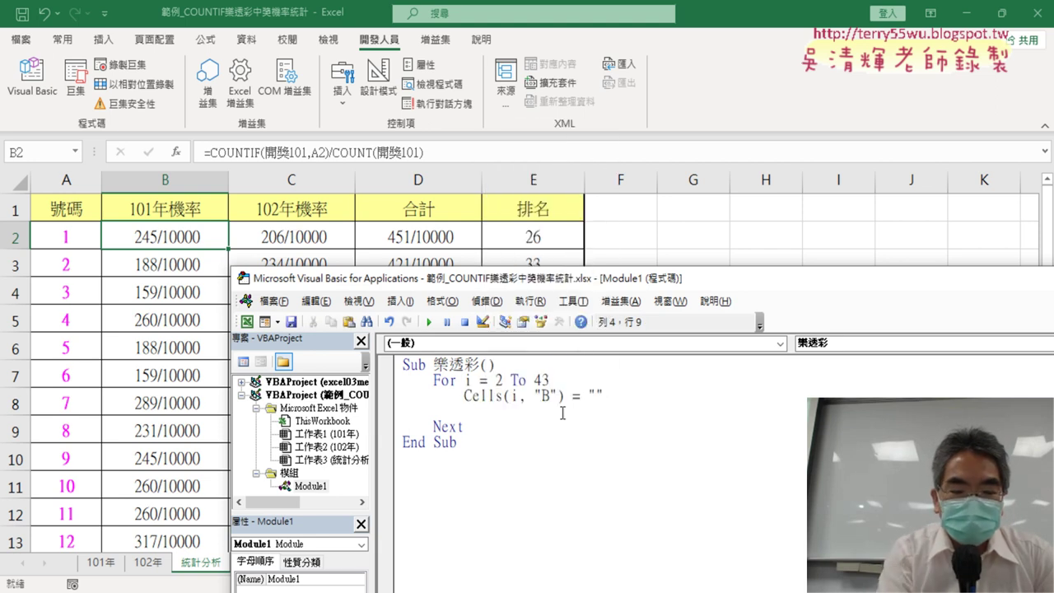
text(Cells(i, "B") = "")
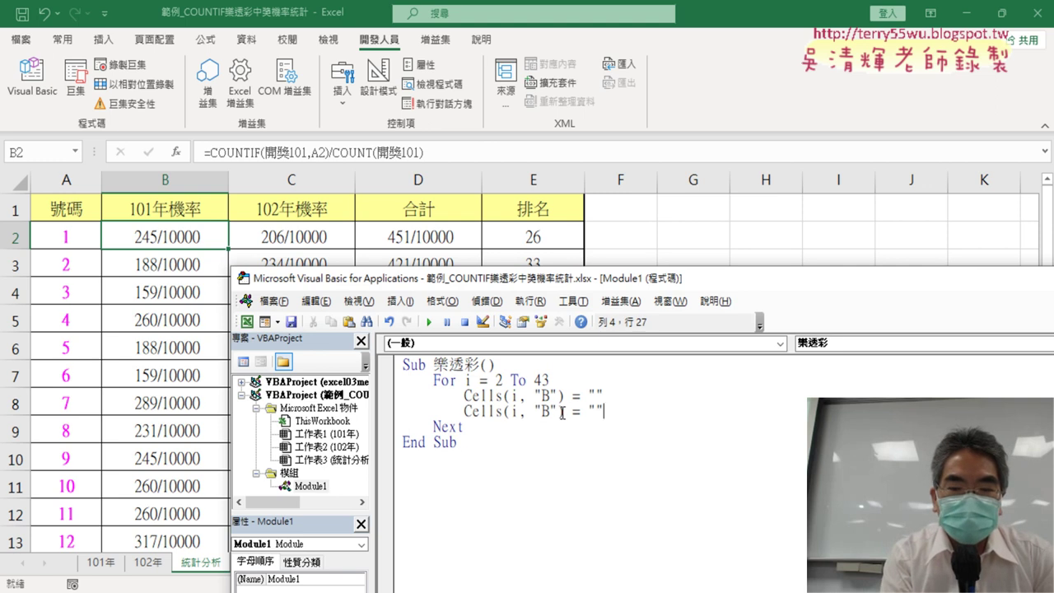
key(Return)
text(Cells(i, "B") = "")
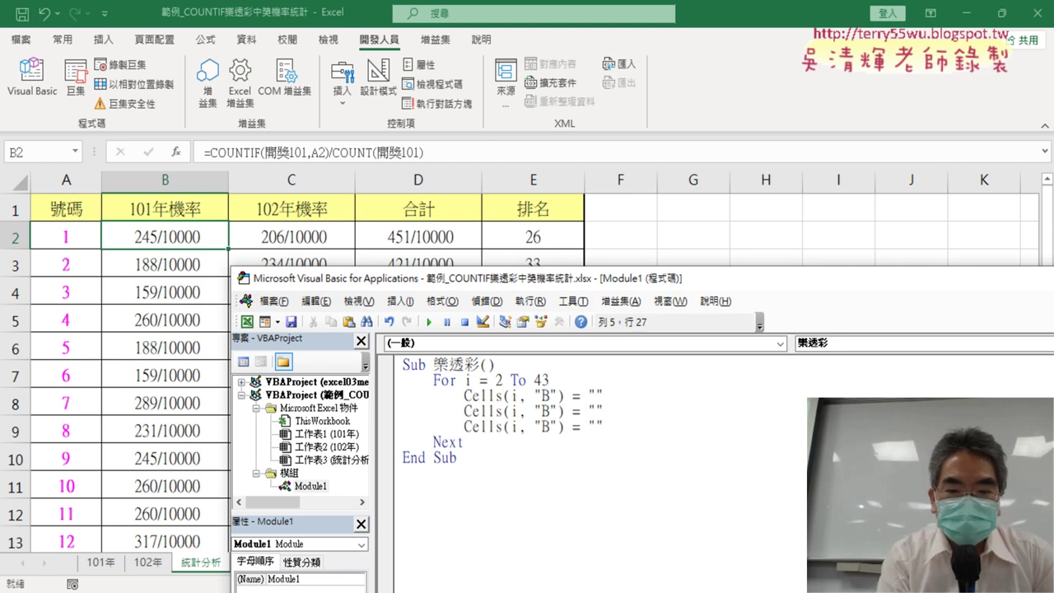
key(Return)
text(Cells(i, "B") = "")
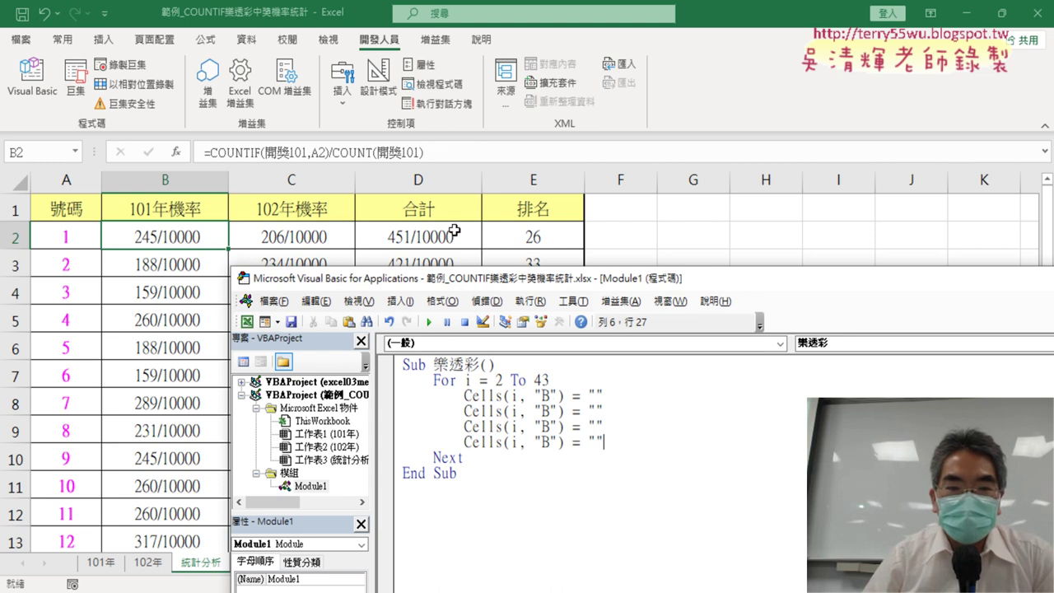
Change the column letters in the second, third and fourth lines to C, D and E
double_click(548, 410)
text(C)
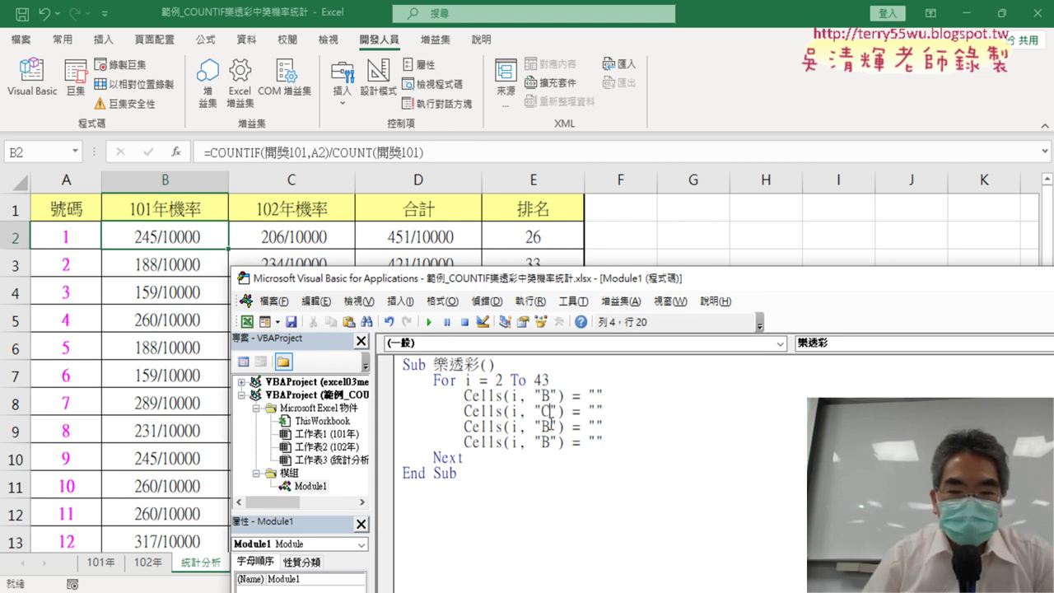
double_click(546, 427)
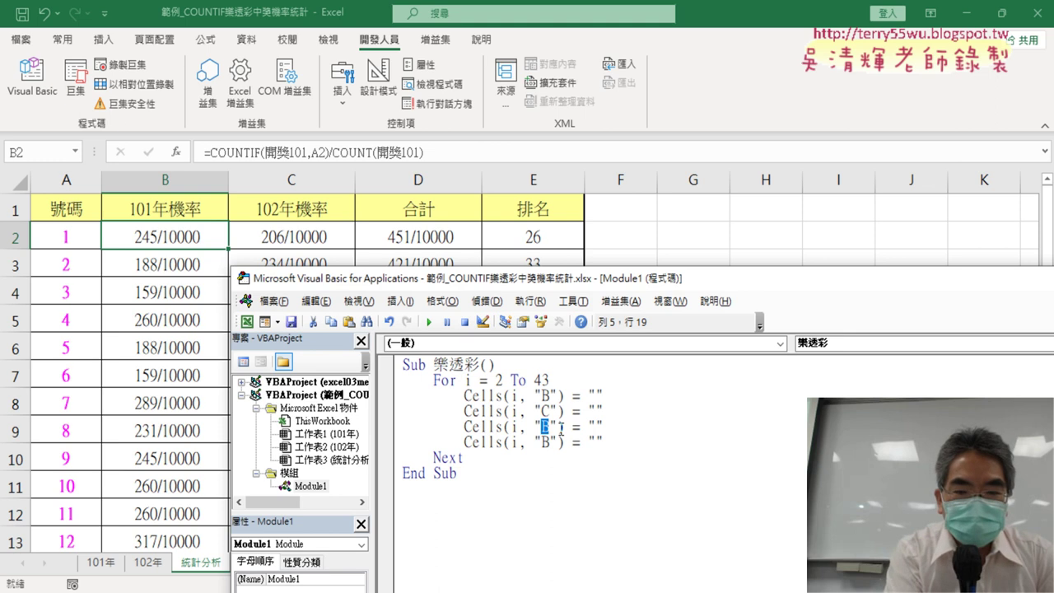
text(D)
double_click(546, 442)
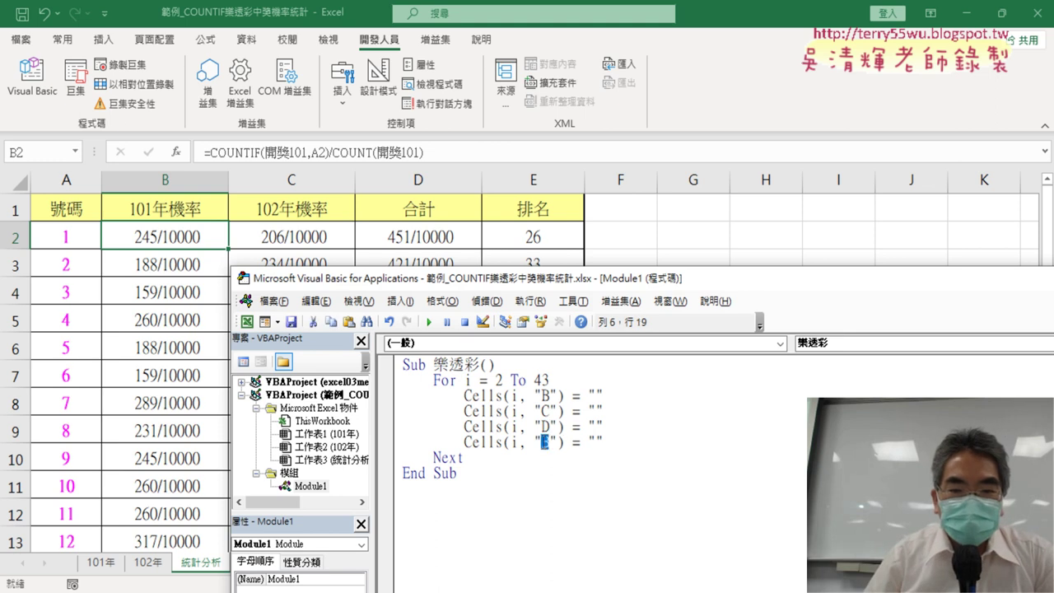
text(E)
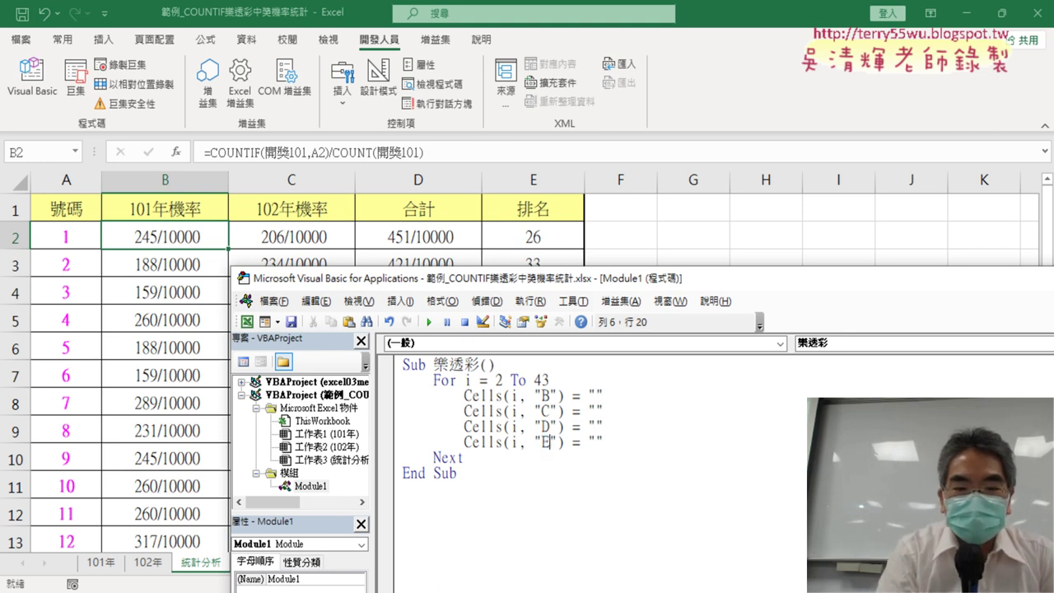
drag(604, 393, 591, 395)
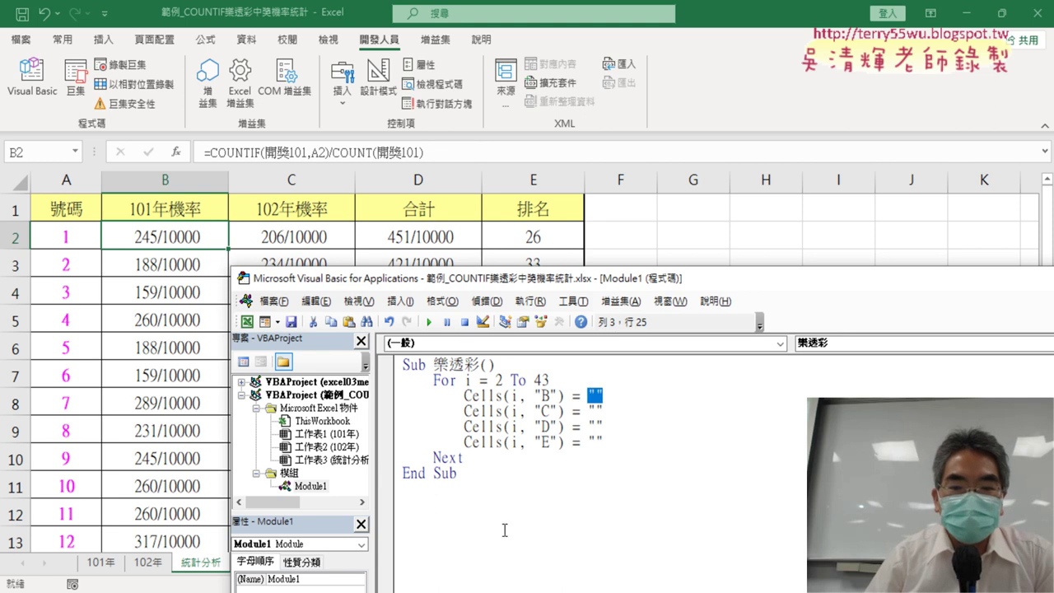
drag(475, 494, 405, 373)
key(ctrl+c)
Copy the whole 樂透彩 procedure and paste a duplicate below End Sub
right_click(466, 405)
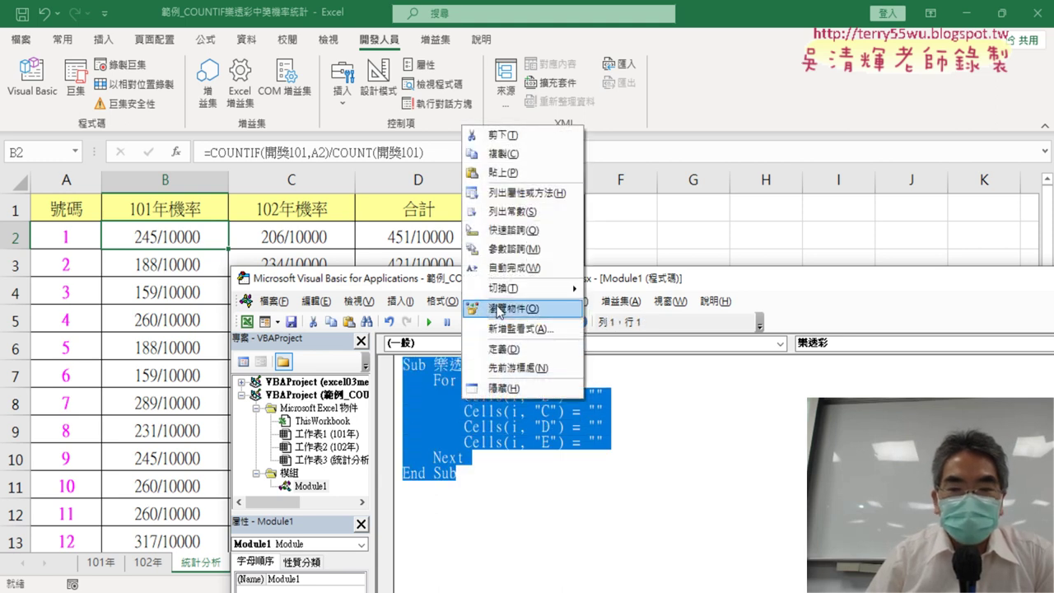
click(522, 153)
click(444, 507)
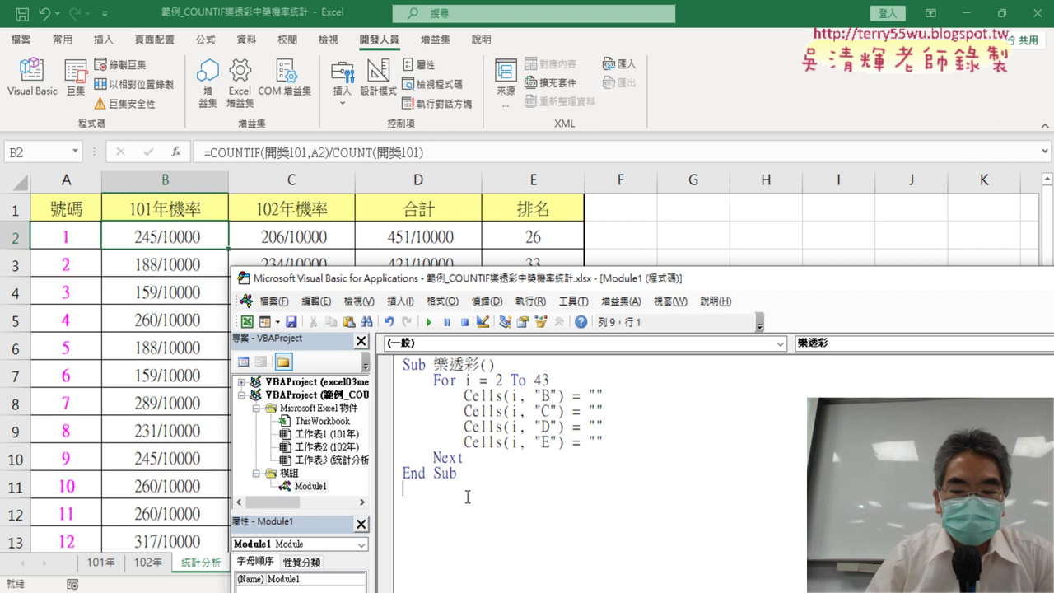
key(ctrl+v)
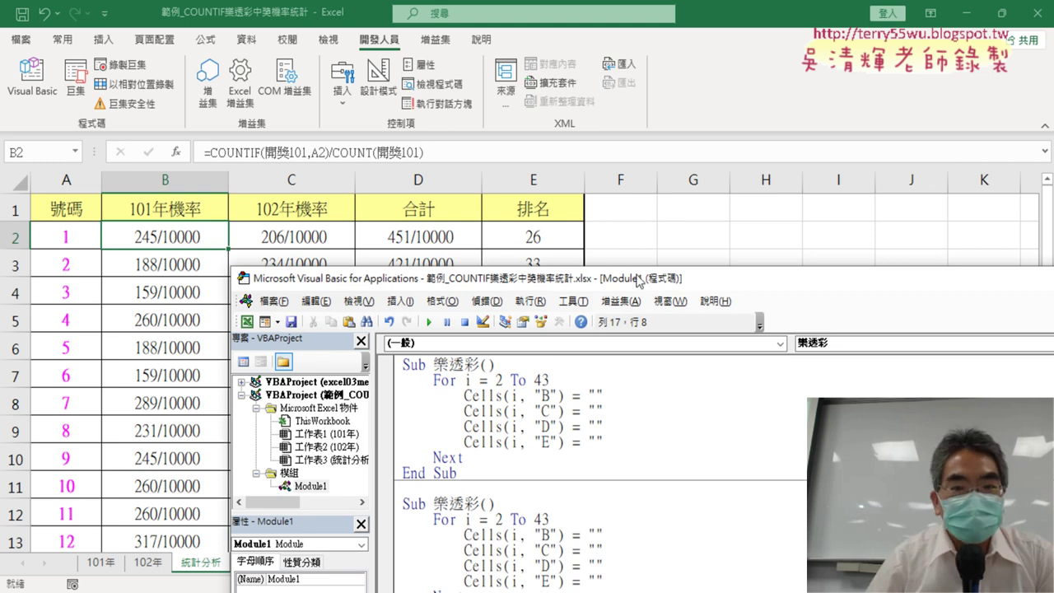
Review the copy's For i = 2 To 43 and Next lines, then reveal the sheet
drag(639, 282, 645, 118)
click(474, 432)
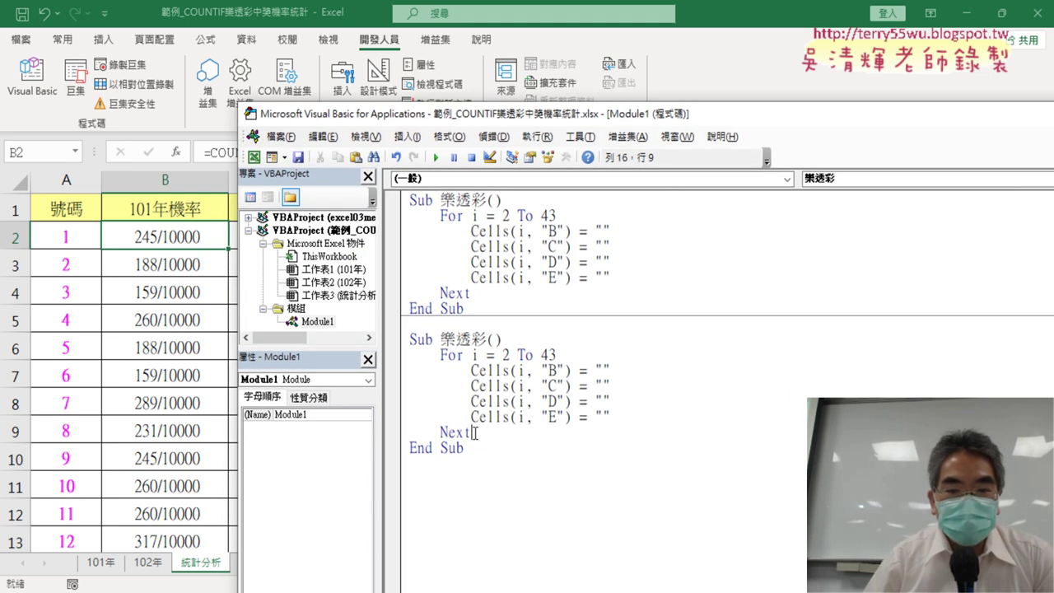
drag(474, 432, 441, 432)
click(450, 360)
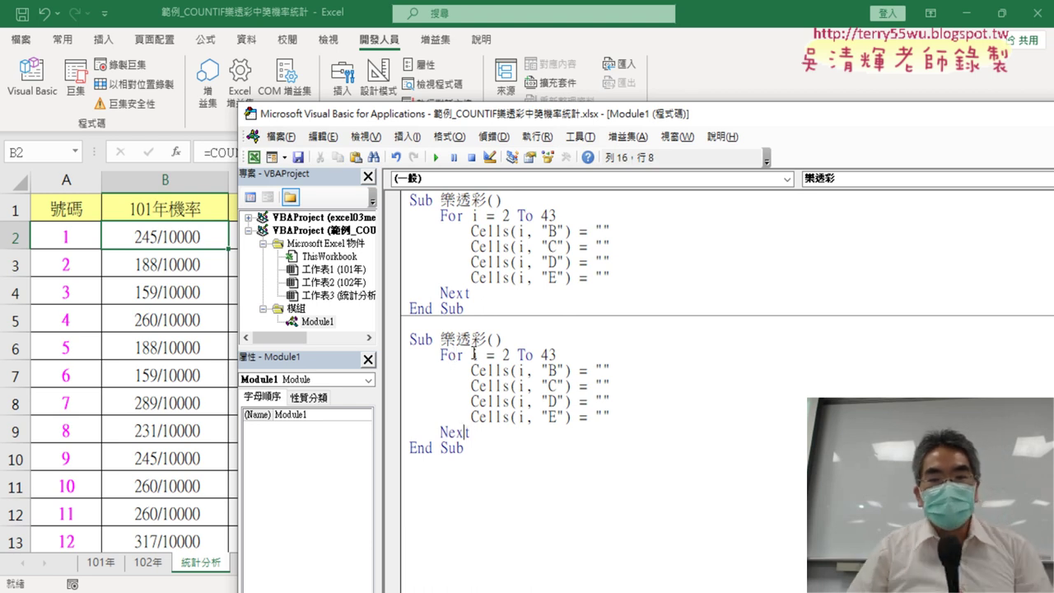
mouse_move(471, 355)
mouse_down()
mouse_move(516, 353)
mouse_move(506, 352)
mouse_up()
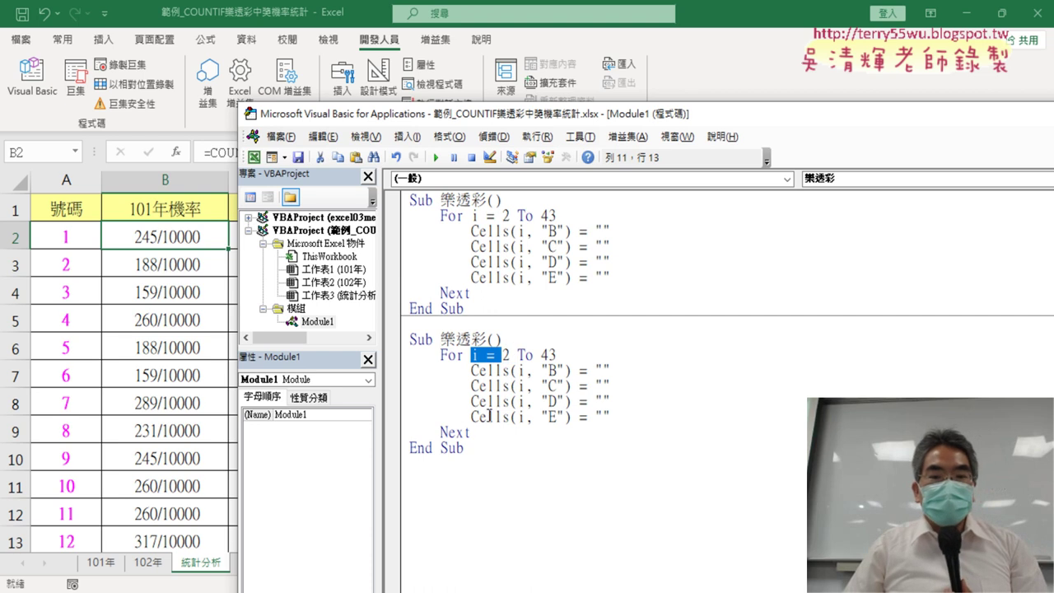
click(458, 434)
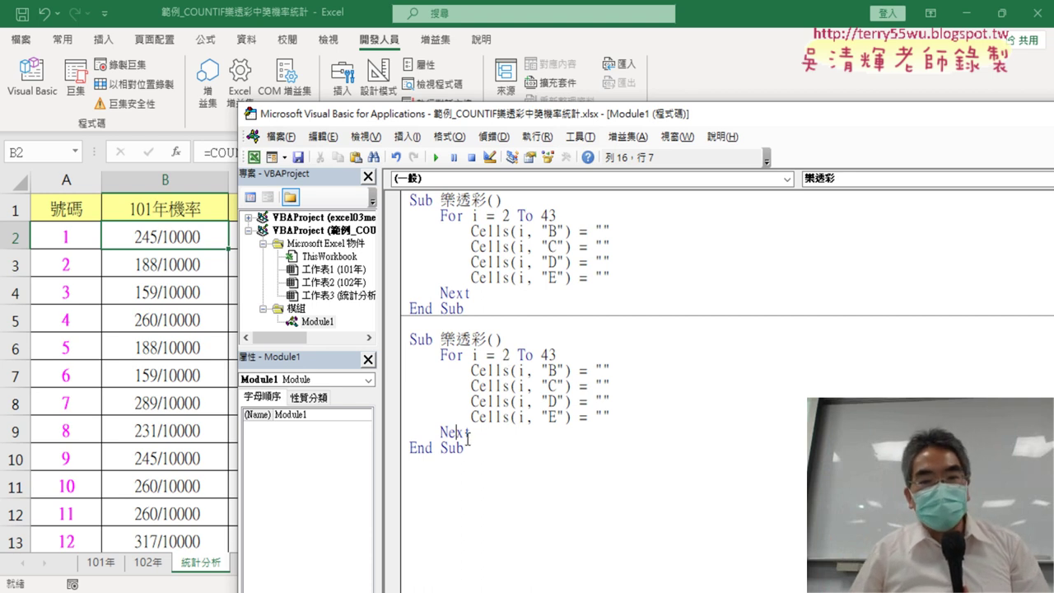
double_click(544, 354)
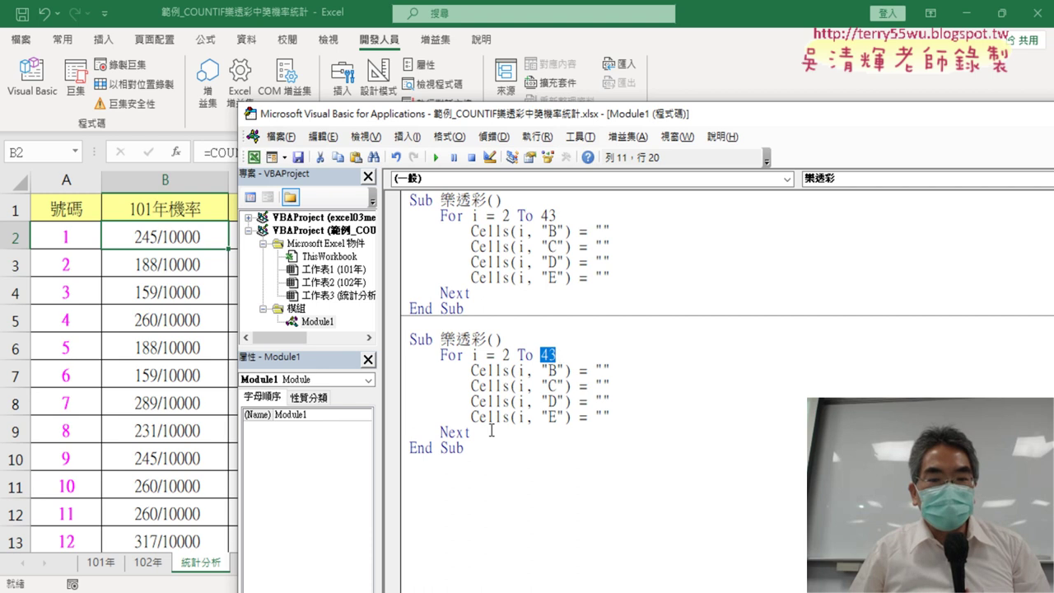
double_click(453, 432)
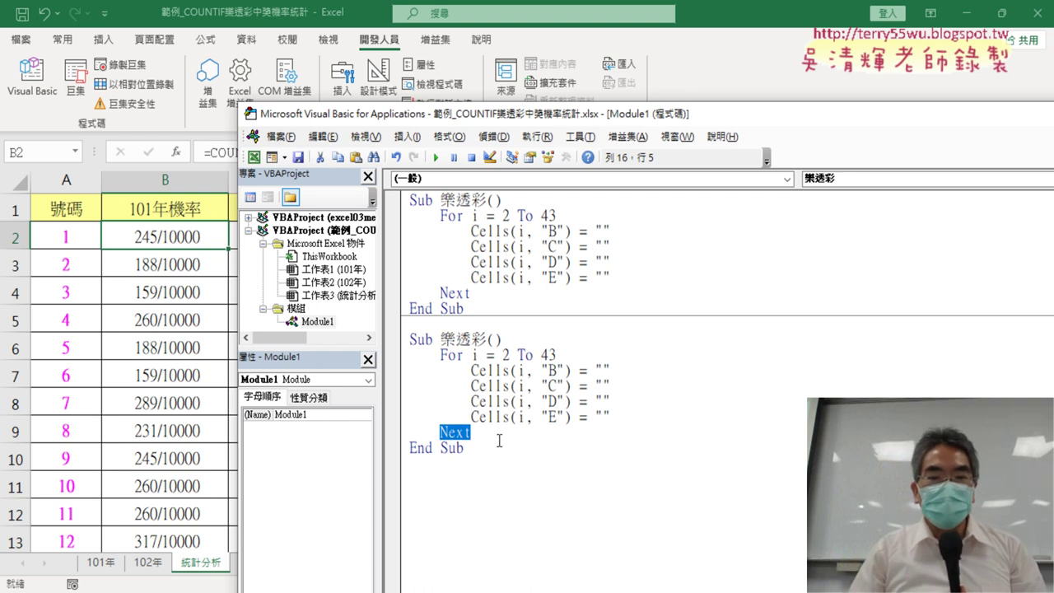
click(623, 395)
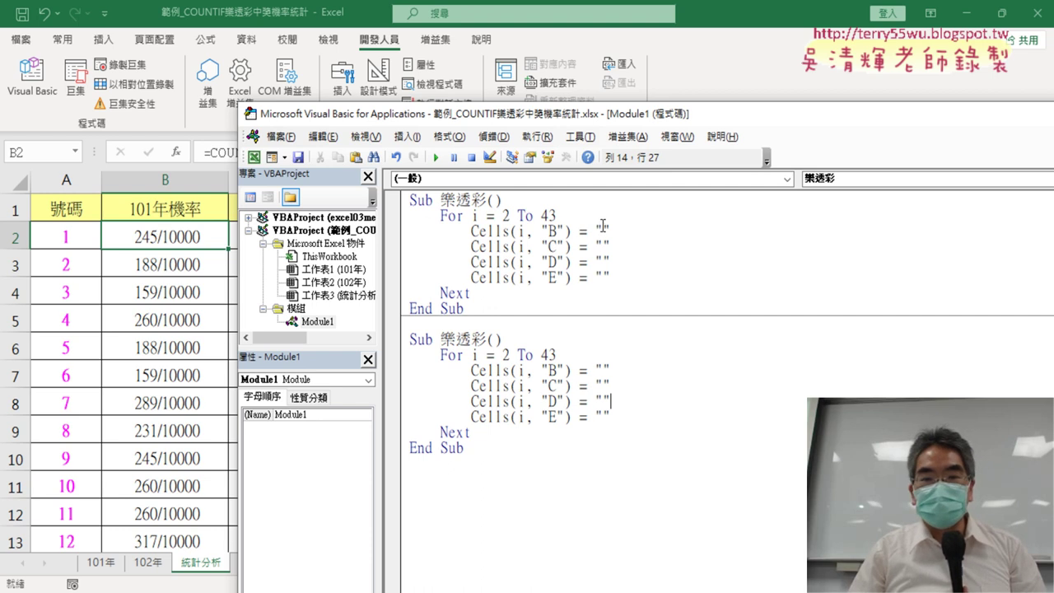
drag(590, 126, 401, 258)
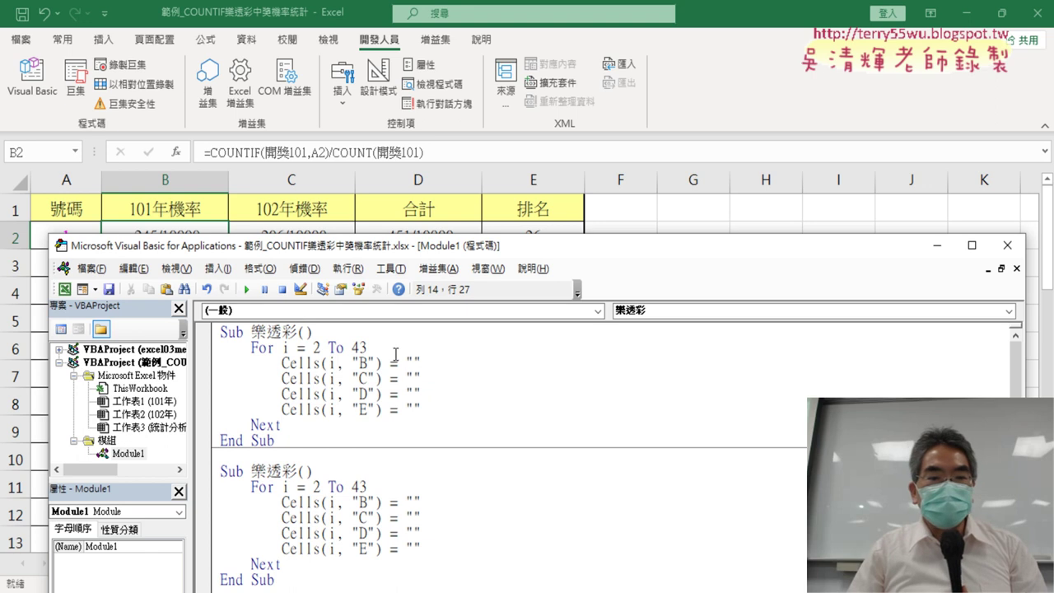
Paste B2's COUNTIF probability formula into the column B line's quotes
drag(201, 255, 207, 277)
click(168, 236)
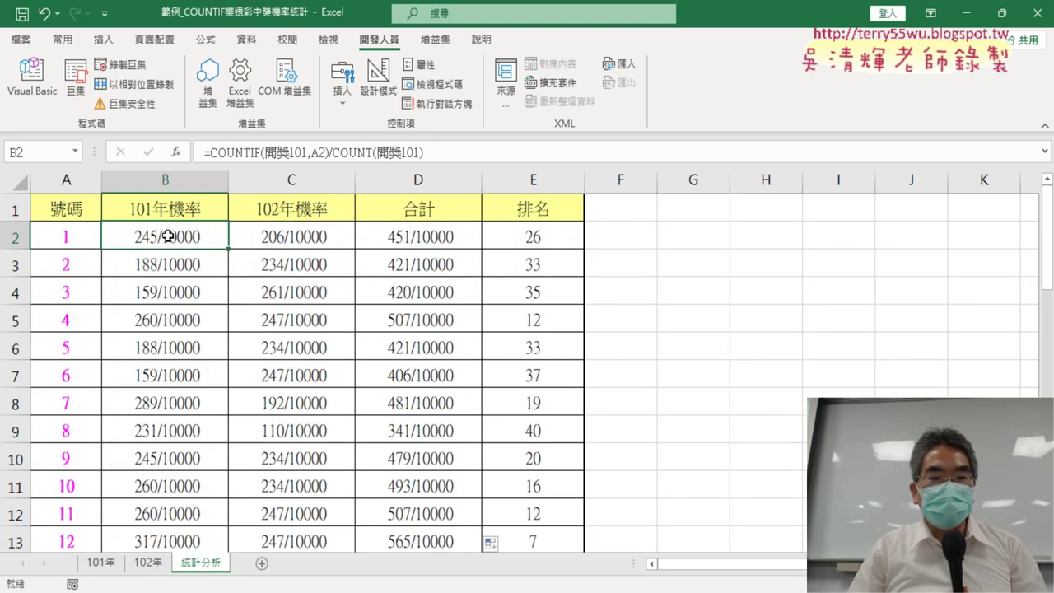
drag(445, 153, 204, 153)
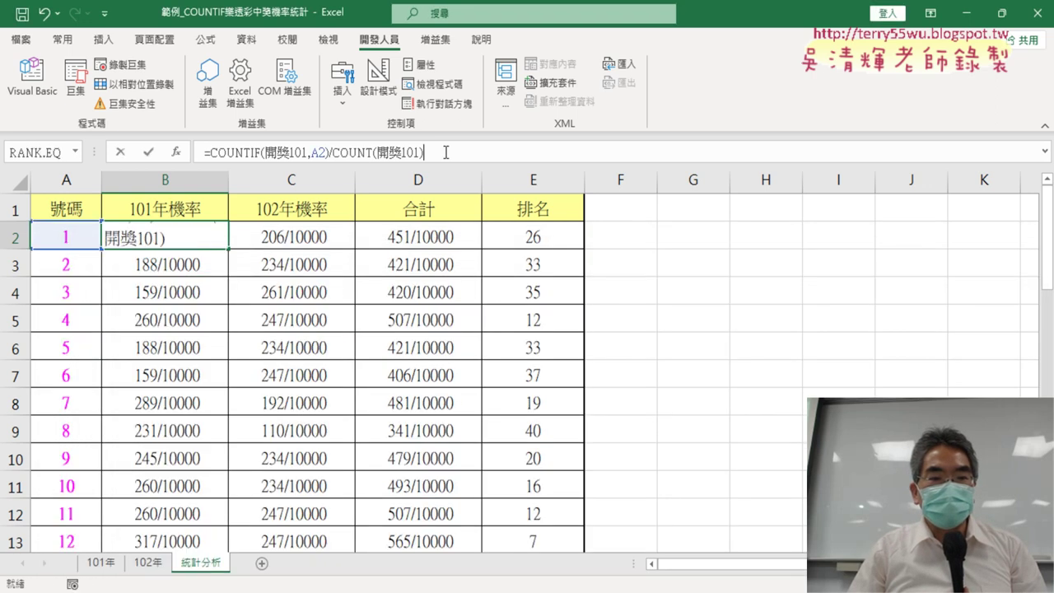
right_click(282, 153)
click(325, 189)
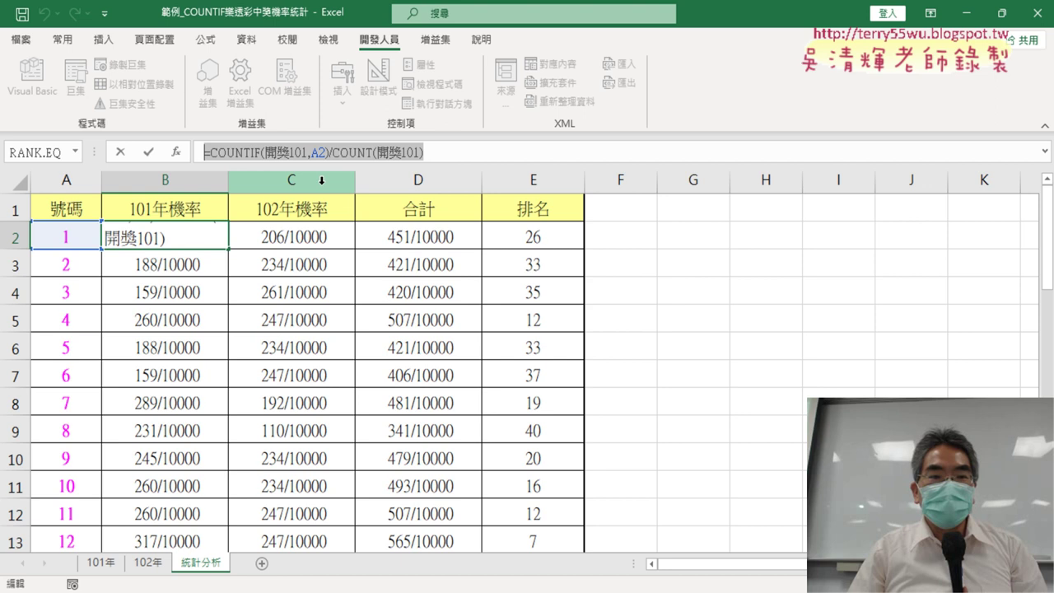
click(120, 153)
click(31, 79)
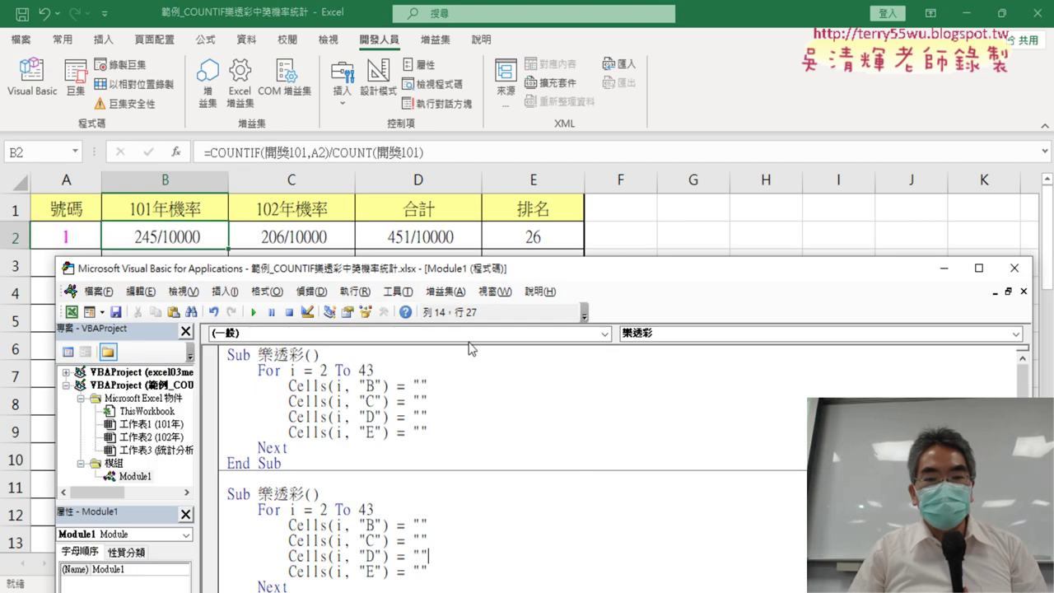
click(423, 383)
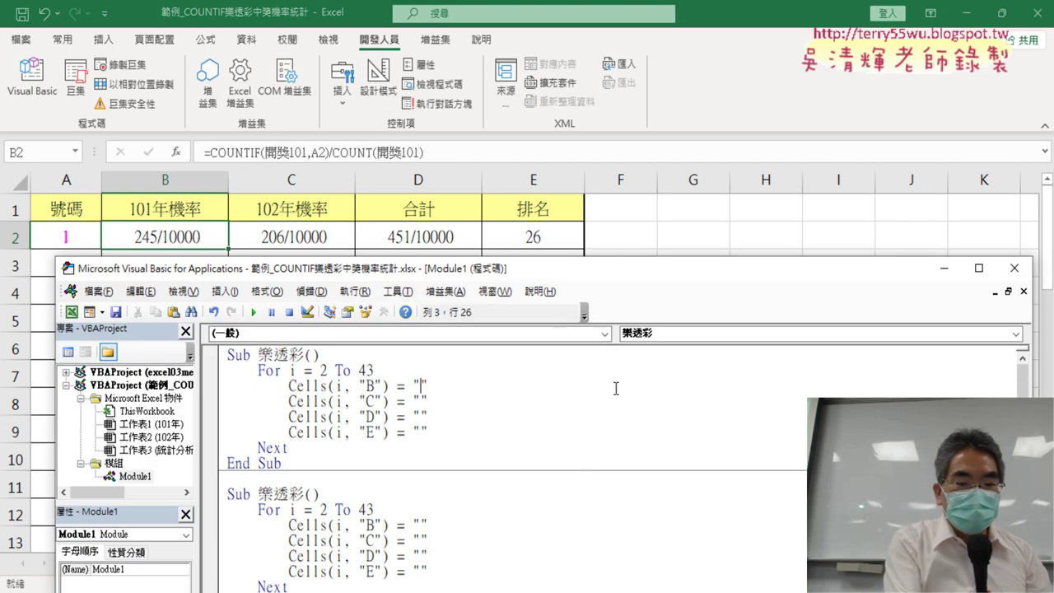
key(ctrl+v)
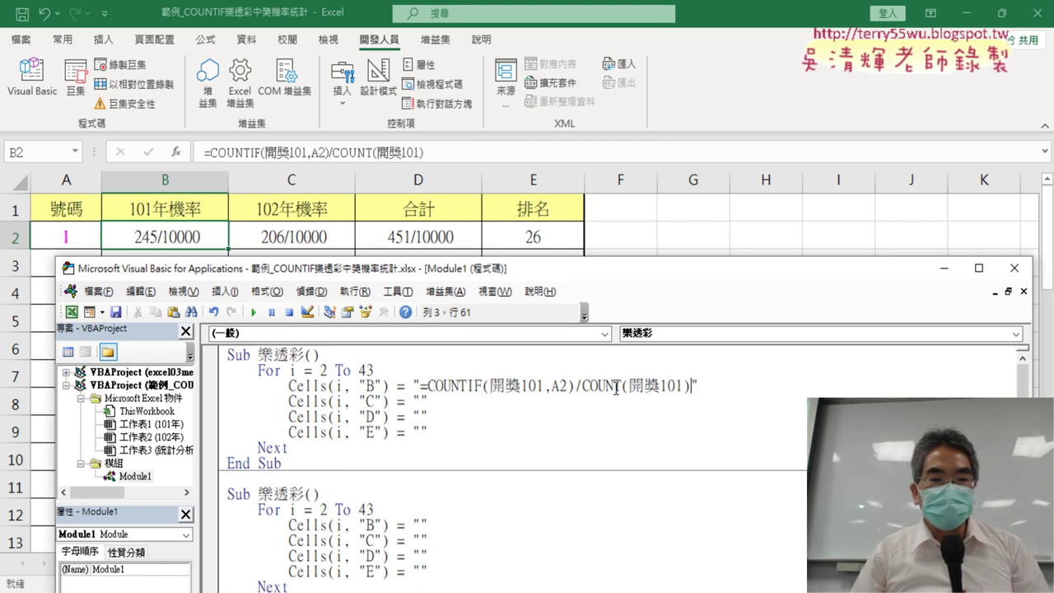
Paste C2's 102年 COUNTIF formula into the column C line's quotes
click(284, 237)
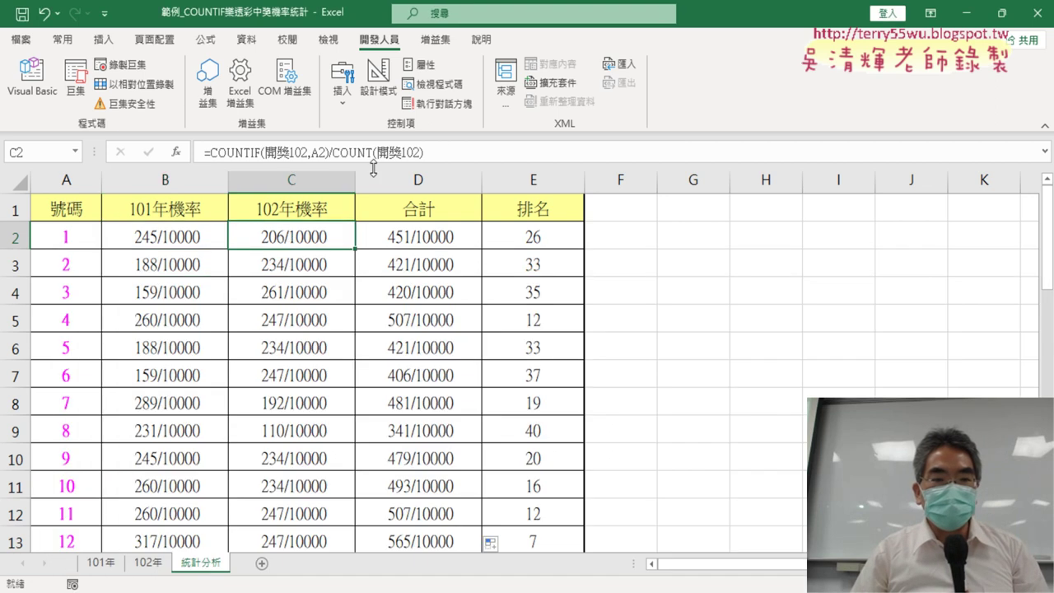
drag(445, 152, 193, 140)
right_click(288, 145)
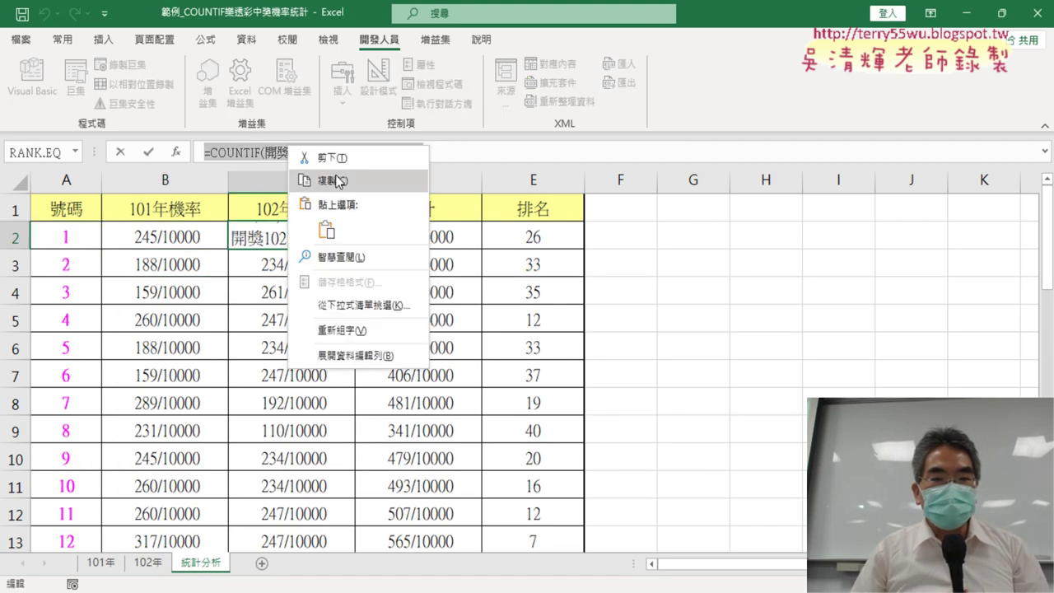
click(338, 179)
click(120, 153)
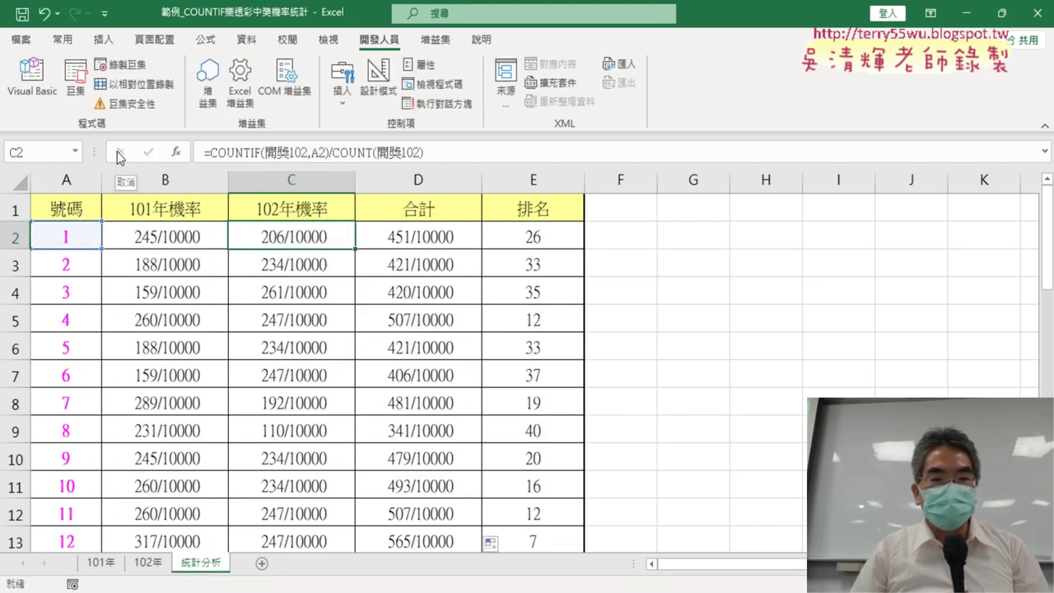
click(33, 87)
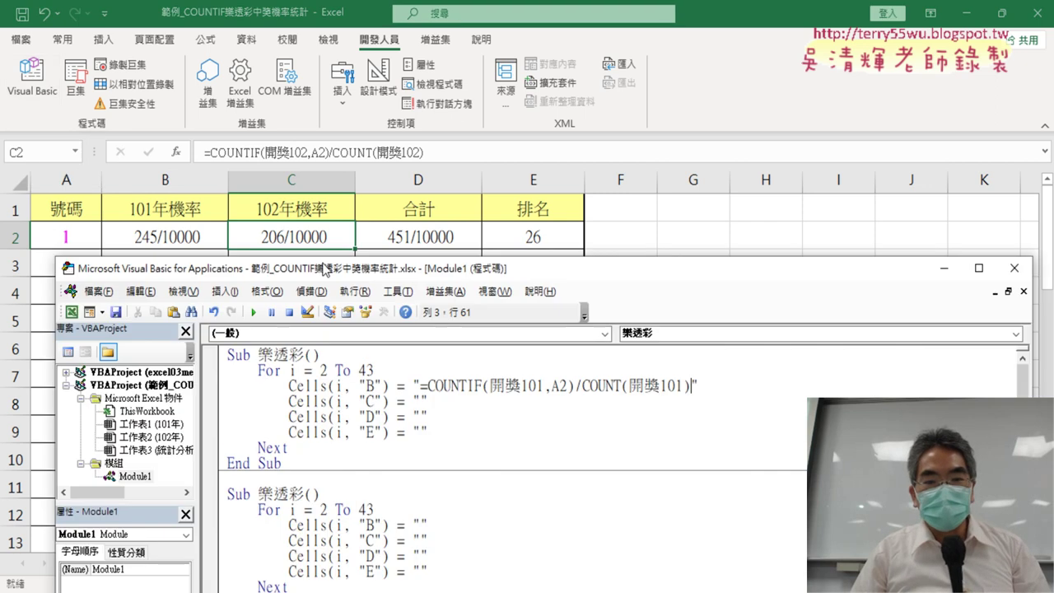
click(424, 397)
key(ctrl+v)
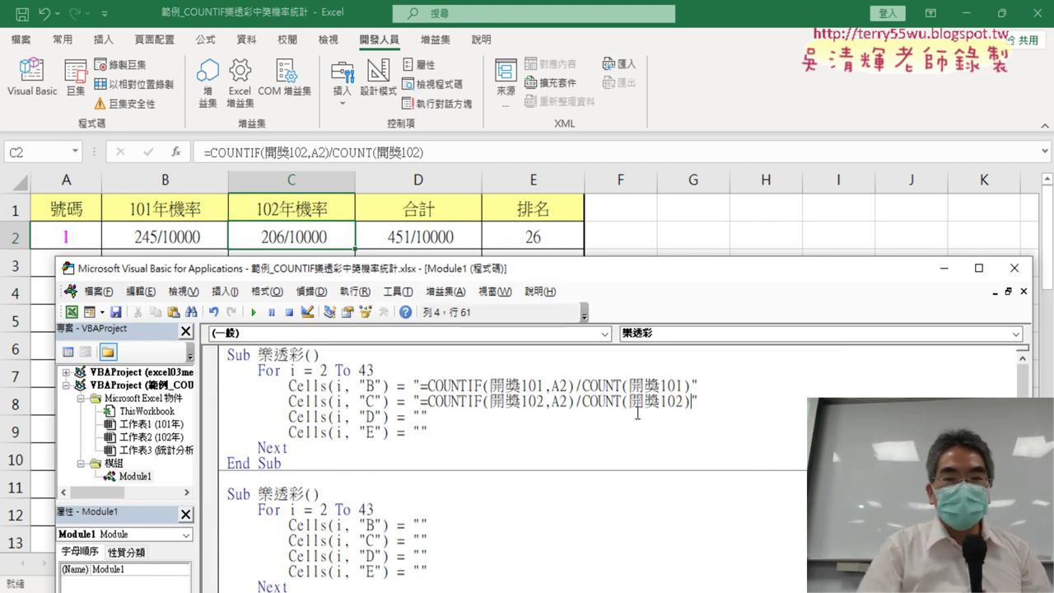
Paste D2's =B2+C2 formula into the column D line
click(427, 237)
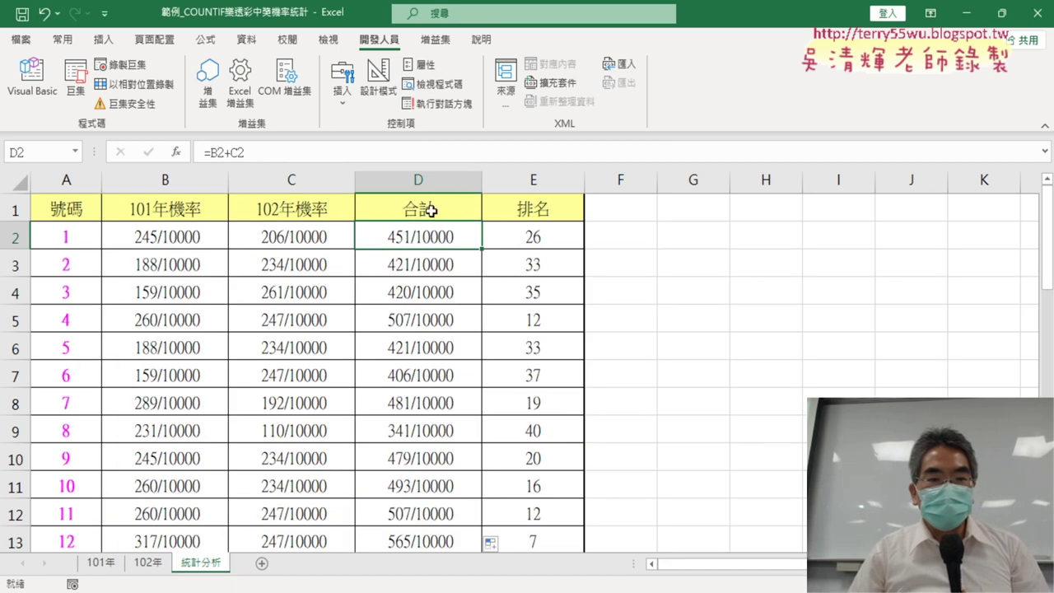
drag(244, 152, 203, 152)
right_click(221, 153)
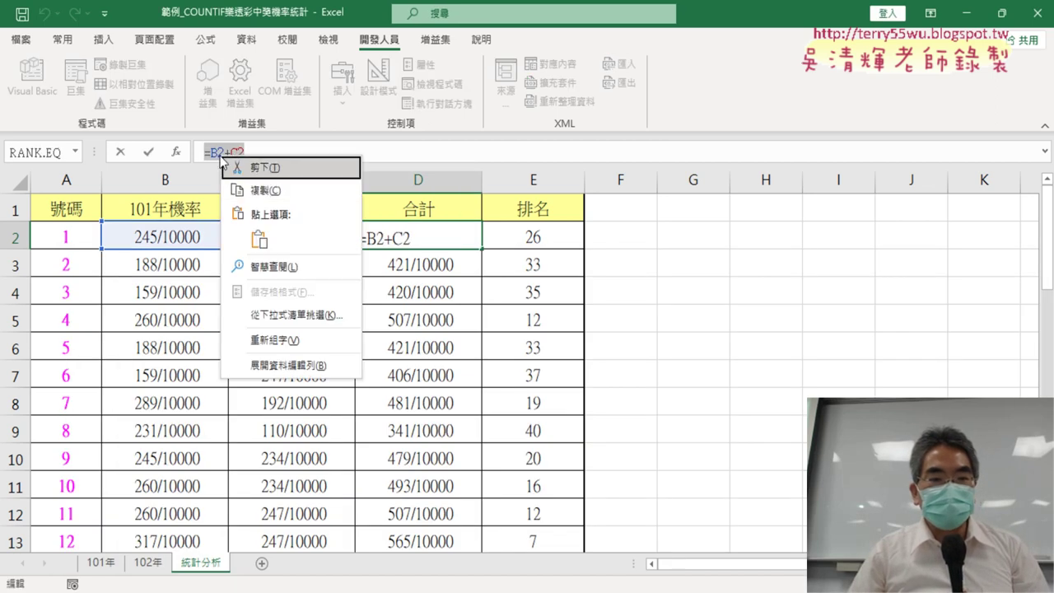
click(259, 190)
click(120, 152)
click(32, 82)
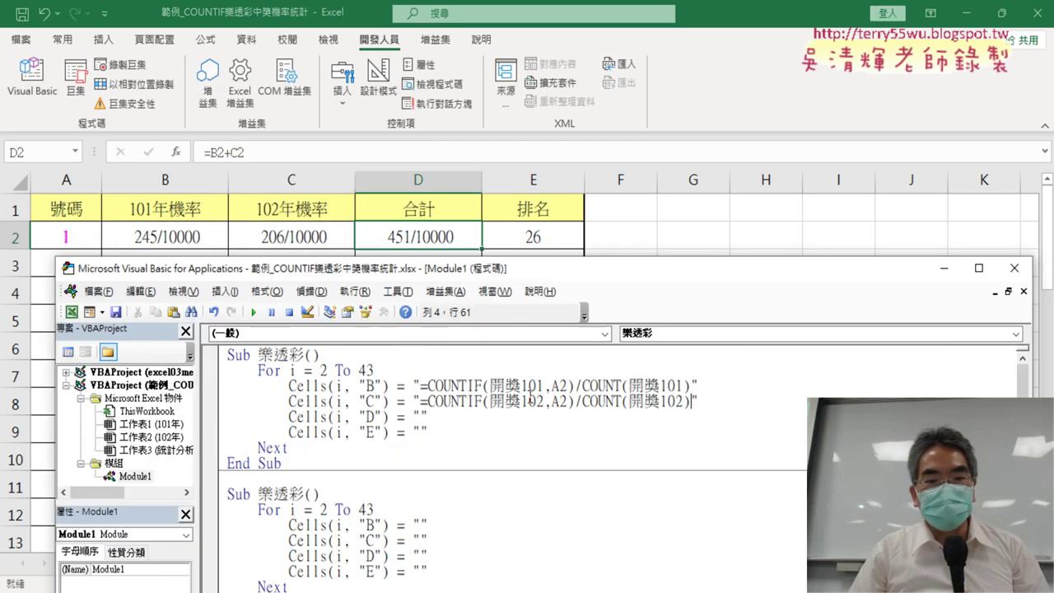
click(422, 415)
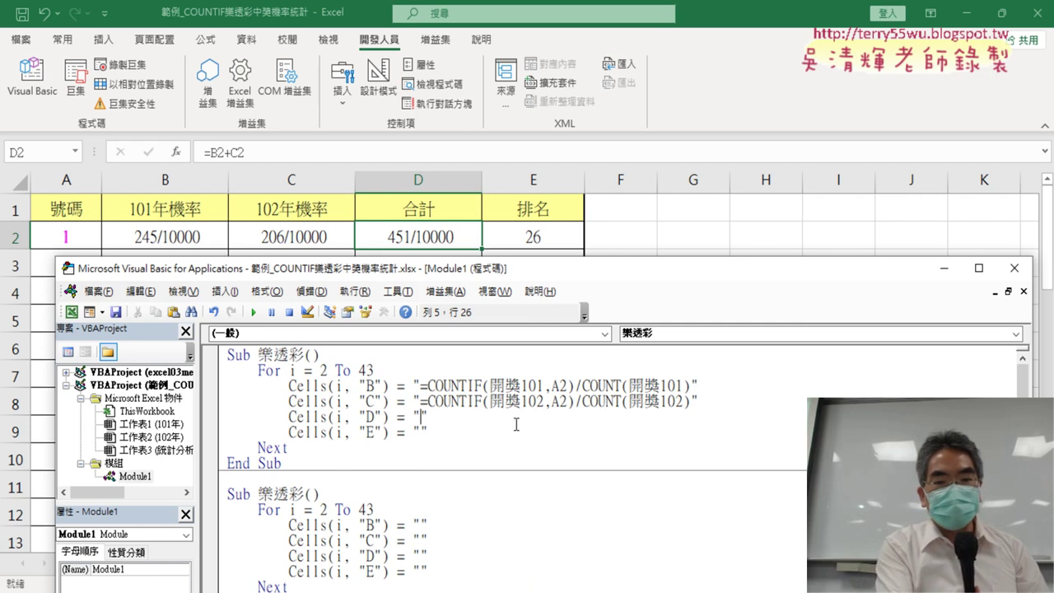
key(ctrl+v)
Paste E2's =RANK.EQ(D2,D$2:D$43) formula into the column E line
click(535, 238)
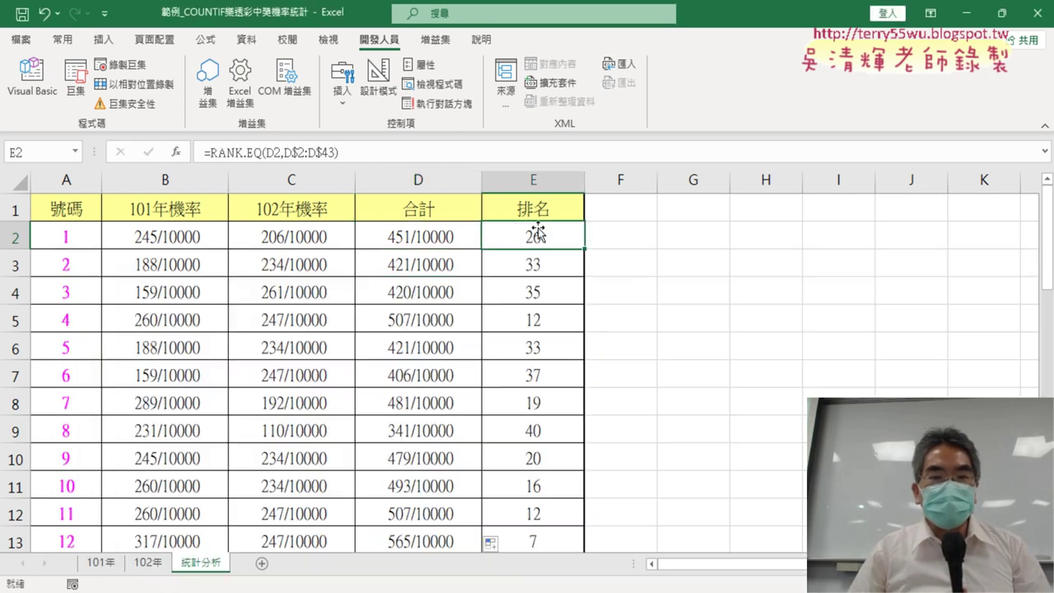
drag(357, 154, 204, 152)
right_click(229, 156)
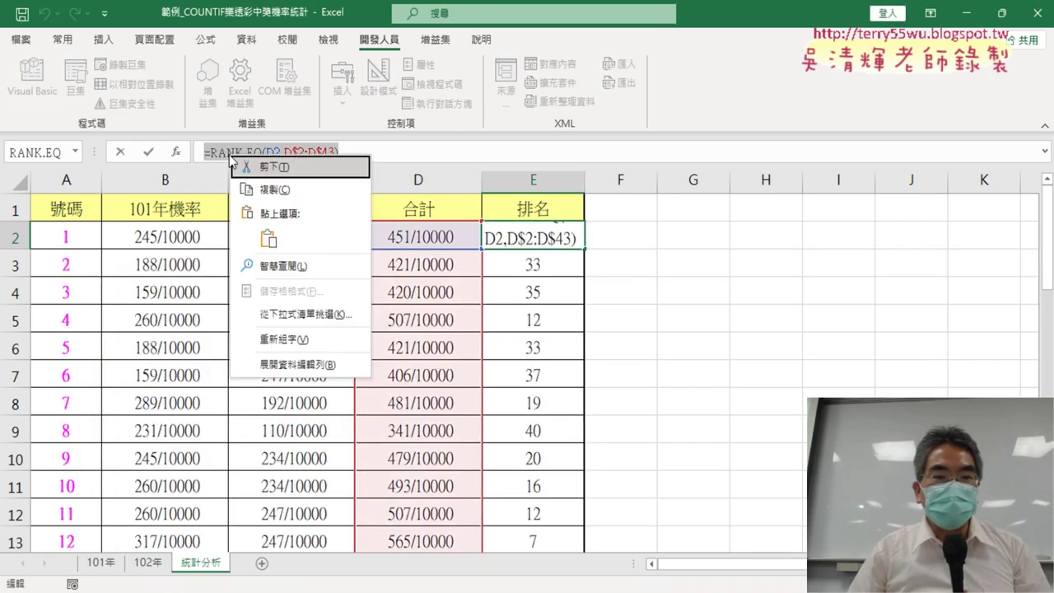
click(263, 190)
click(151, 152)
click(50, 97)
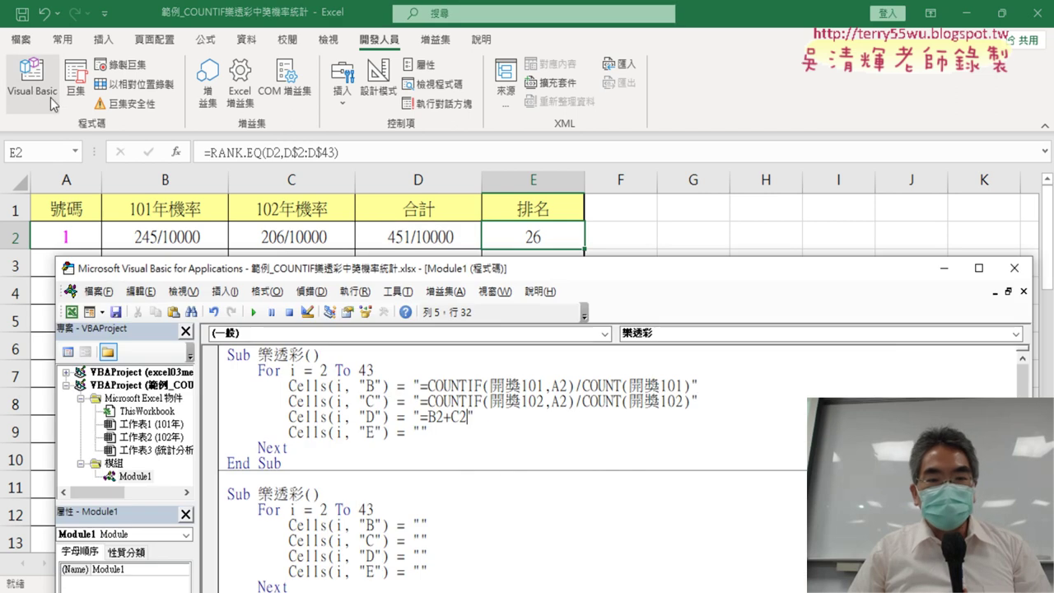
click(419, 432)
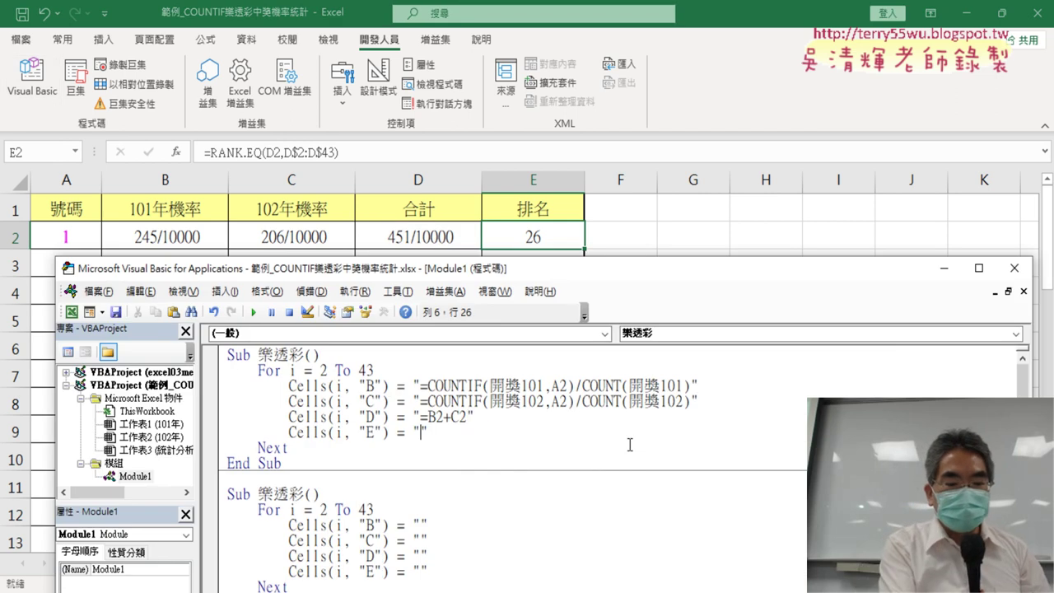
key(ctrl+v)
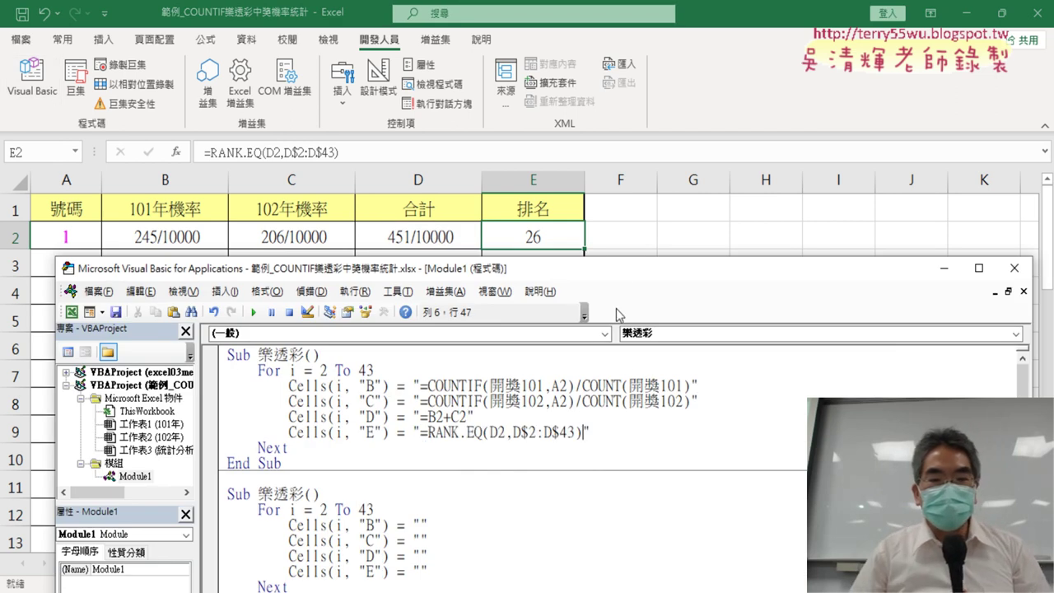
drag(628, 271, 1043, 150)
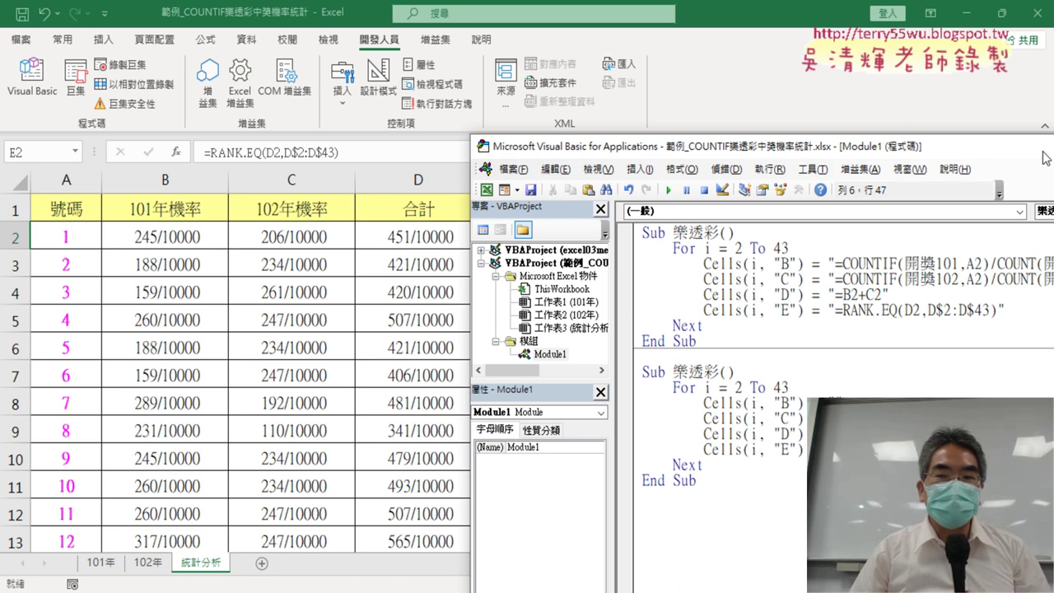
drag(926, 156, 897, 260)
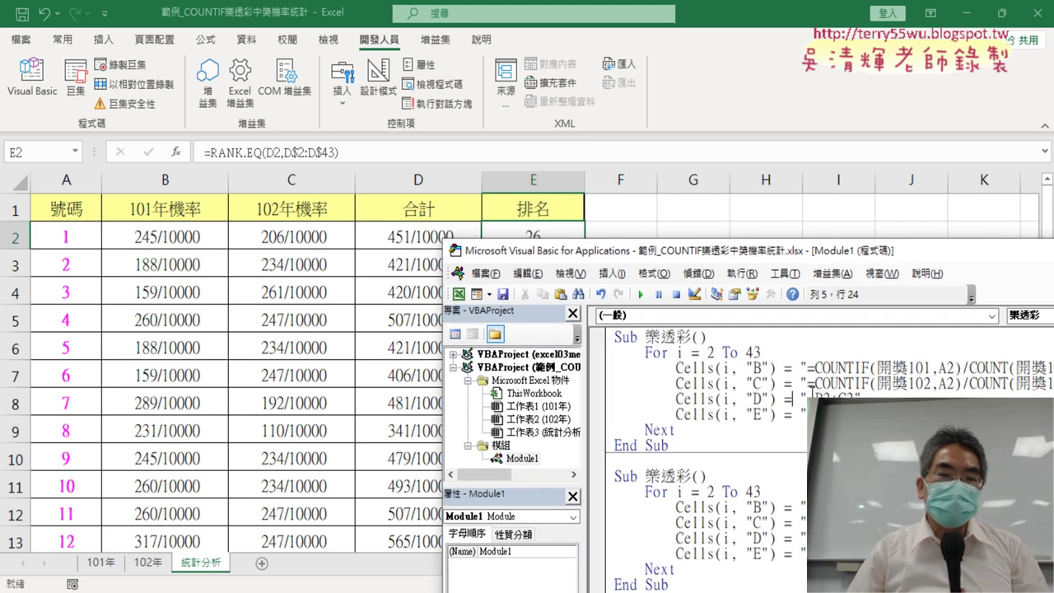
After the duplicate-name compile error, rename the second procedure to Sub 樂透彩清除()
click(641, 294)
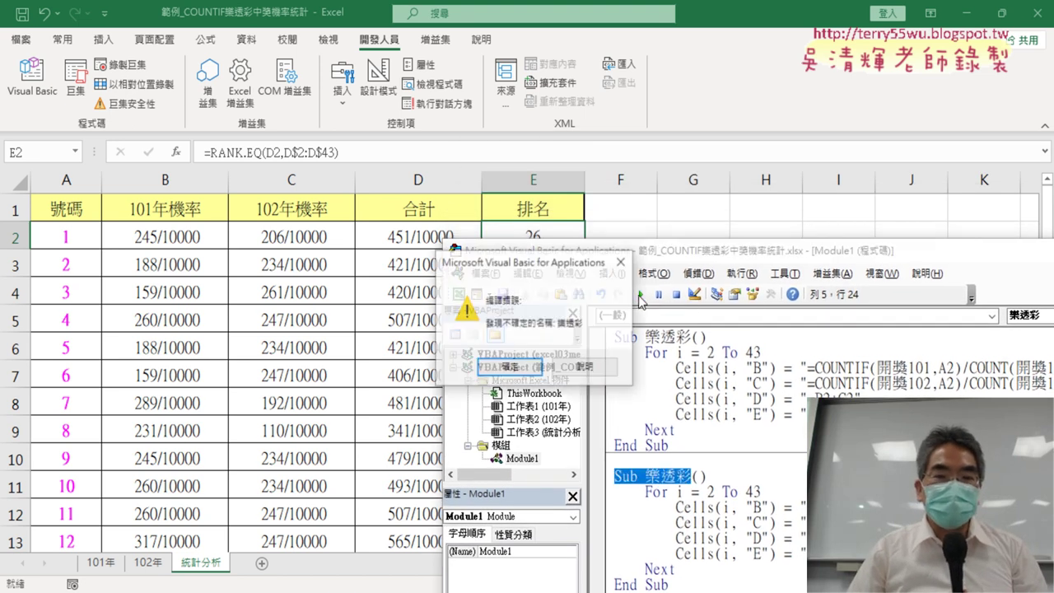
click(516, 366)
click(694, 476)
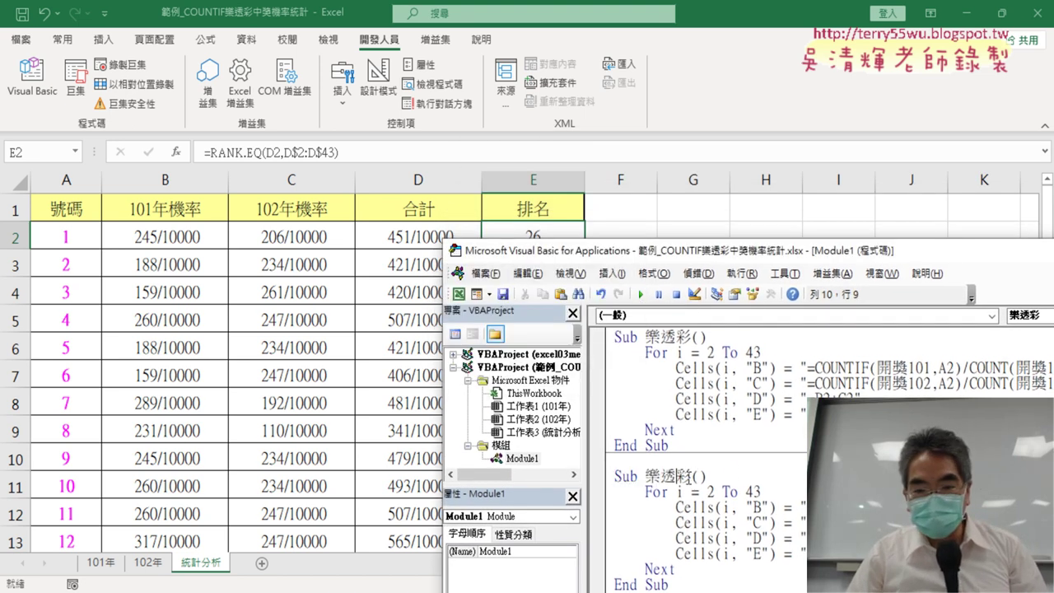
key(End)
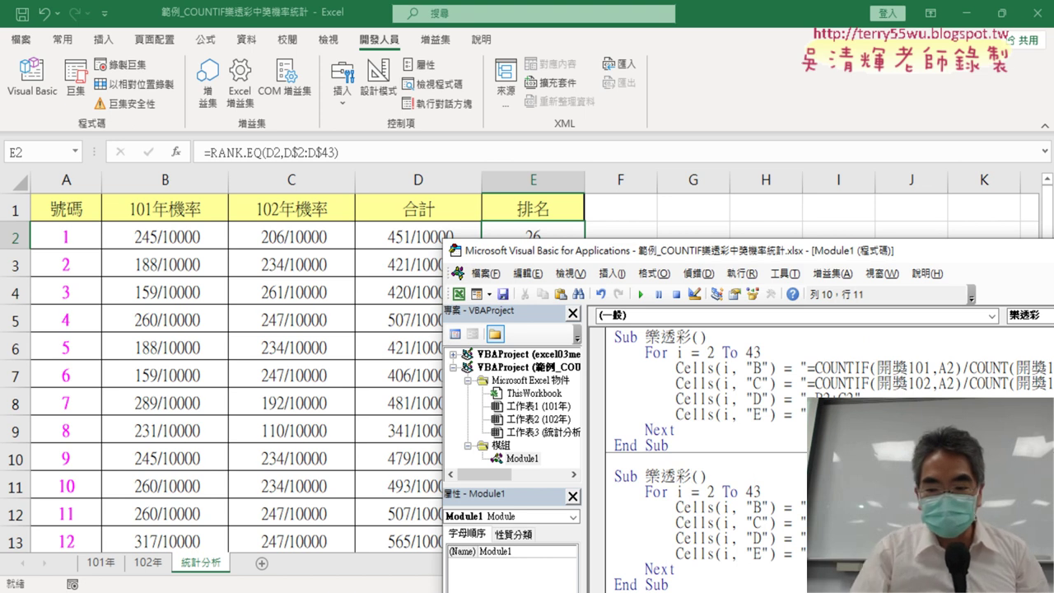
text(清)
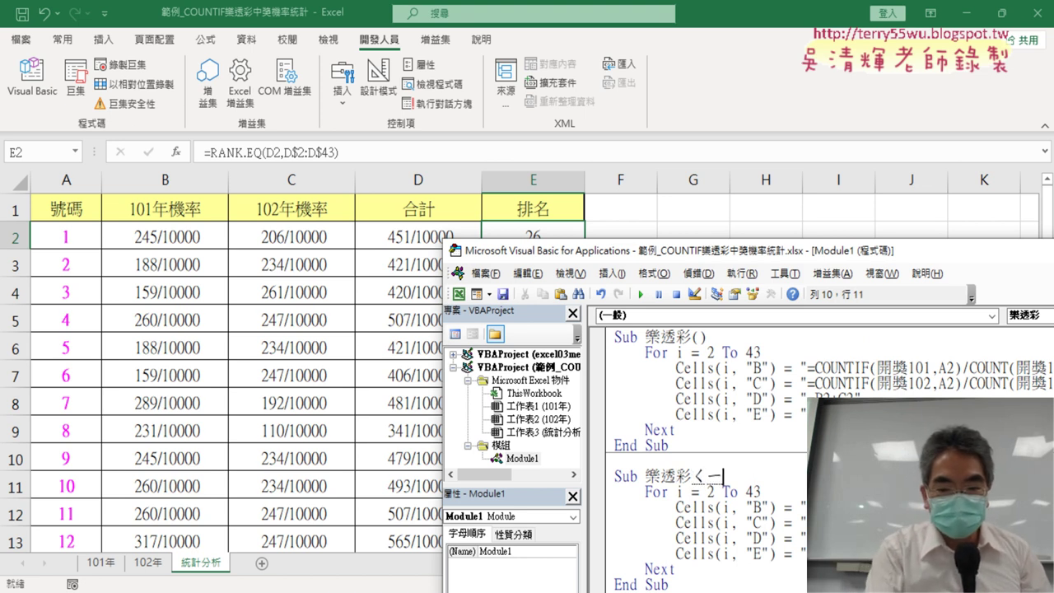
text(ㄔ)
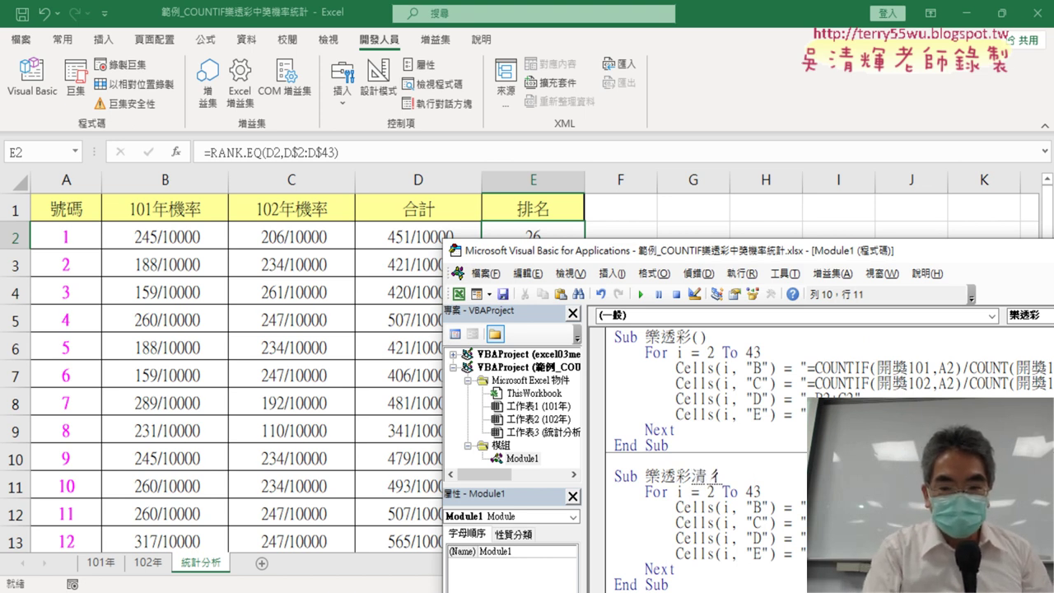
text(ㄨ除()
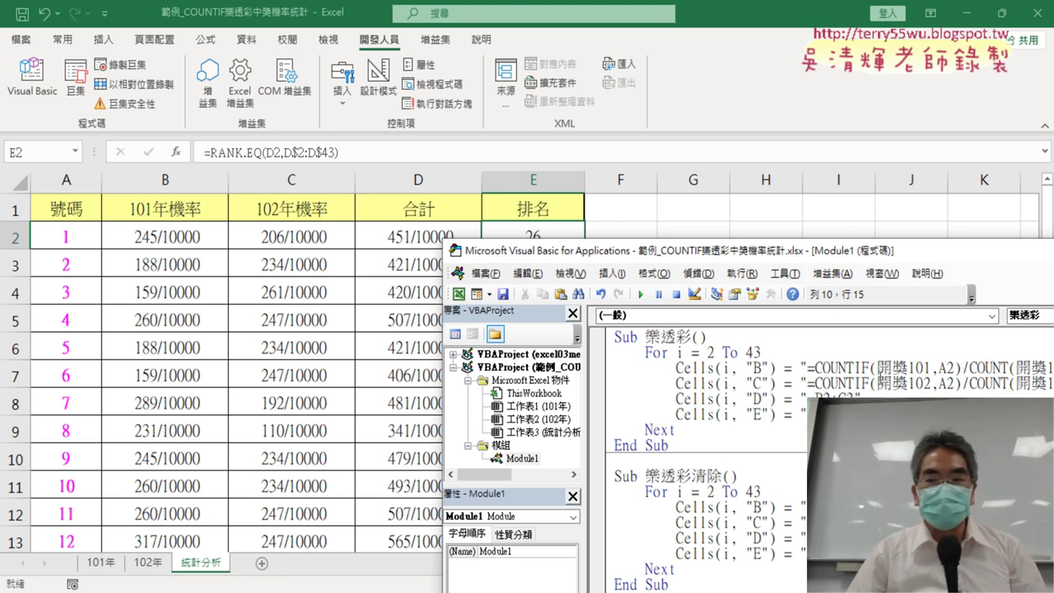
click(876, 367)
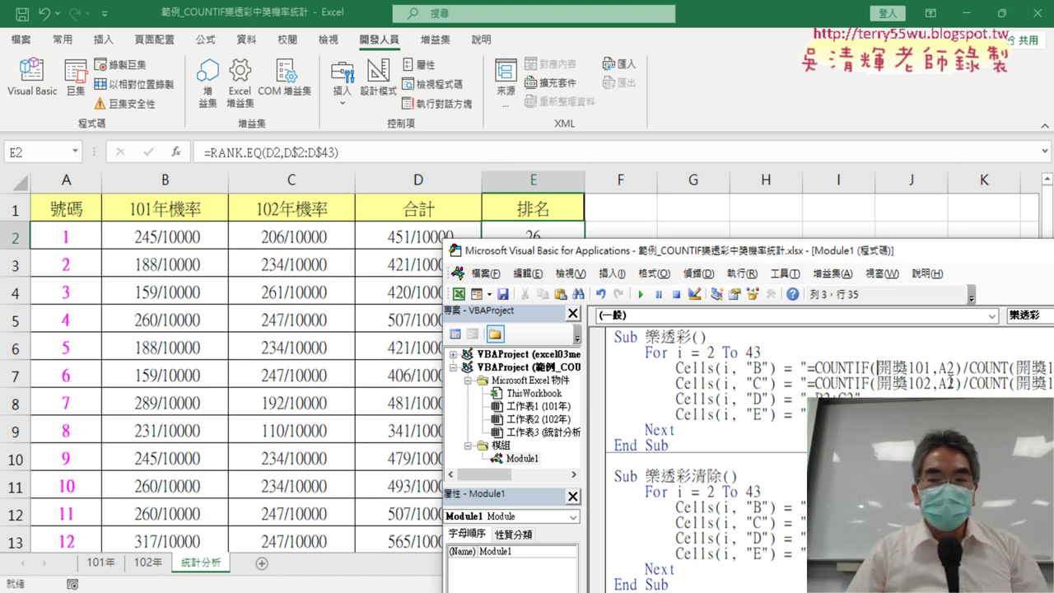
Run 樂透彩 and inspect columns B and C, finding every row repeats 245/10000 and 206/10000
click(642, 295)
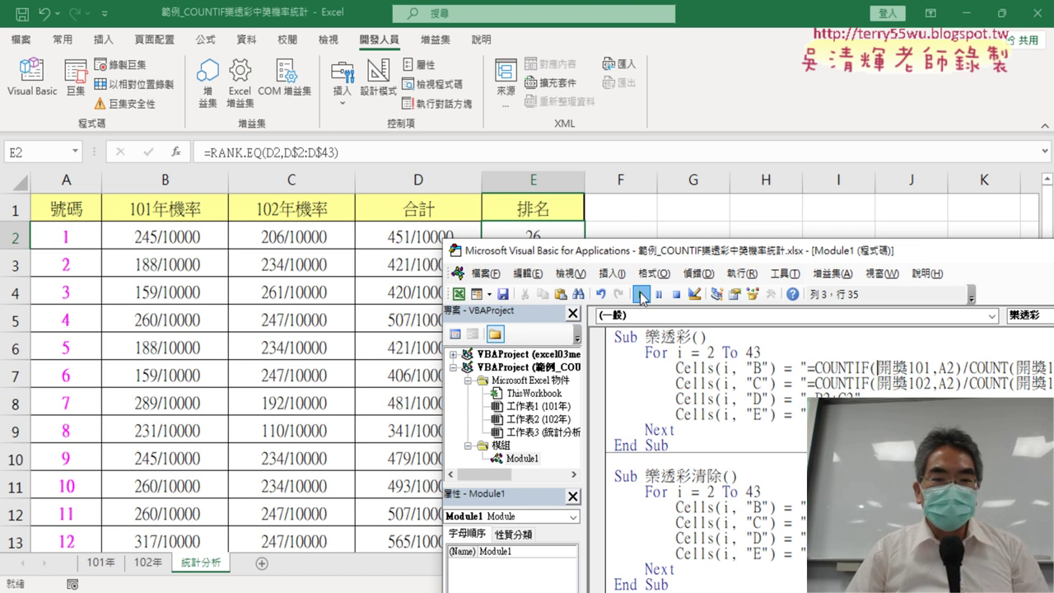
click(159, 237)
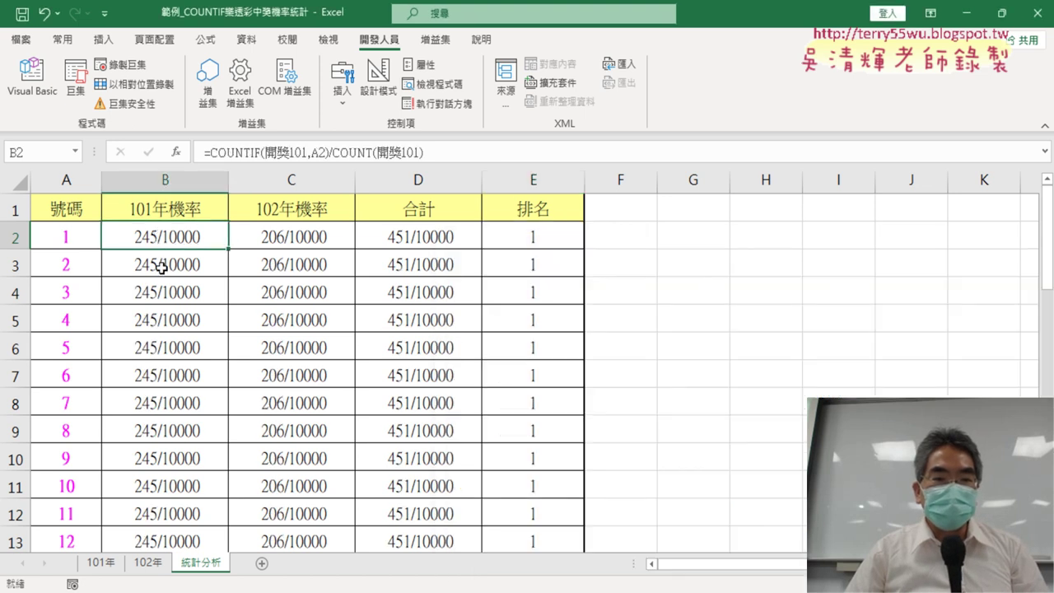
click(159, 264)
click(162, 292)
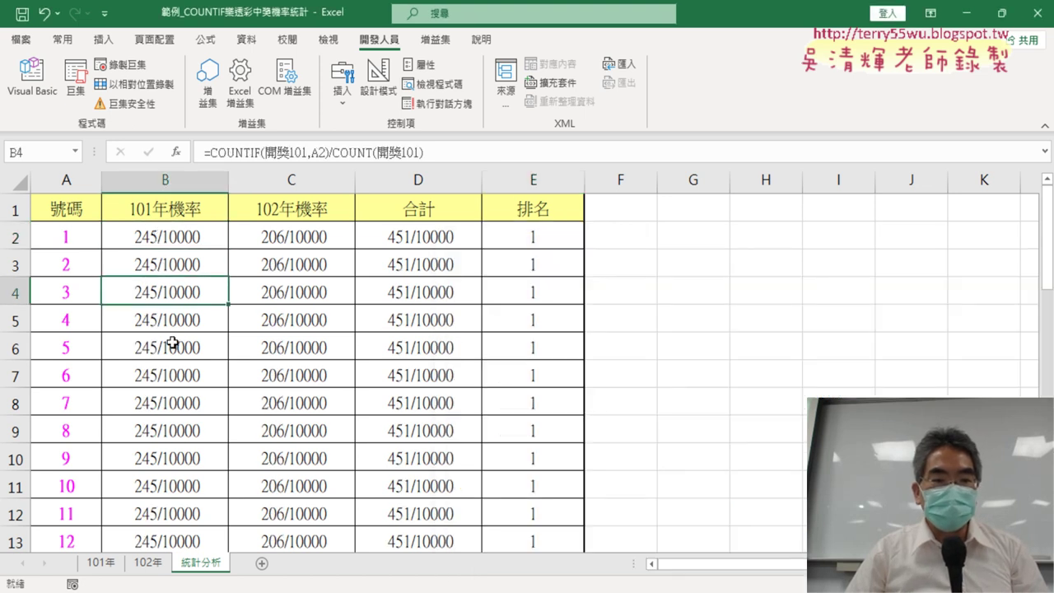
click(291, 241)
click(295, 264)
click(301, 292)
click(307, 319)
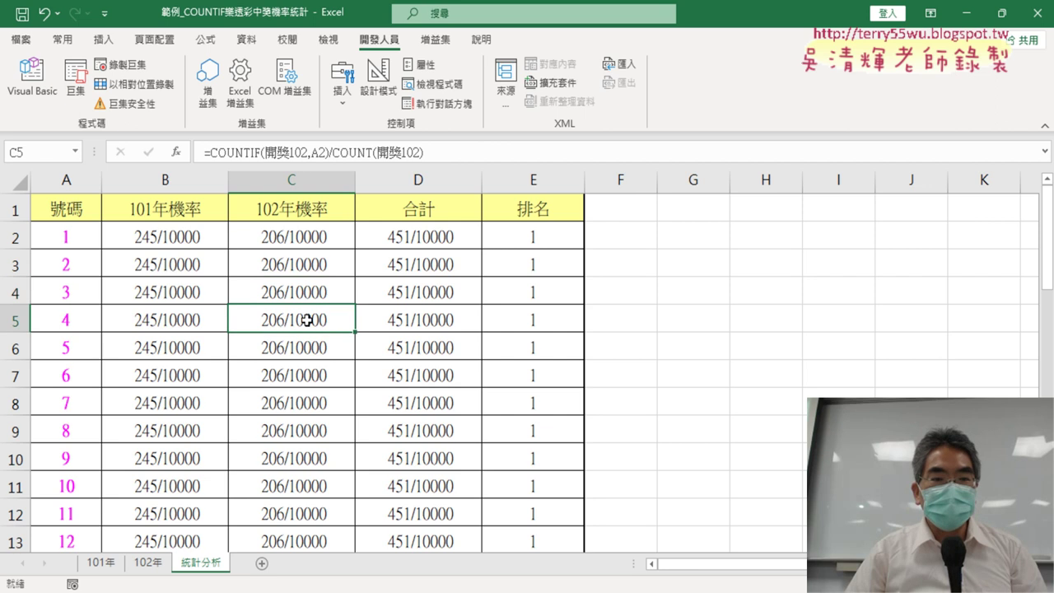
click(171, 233)
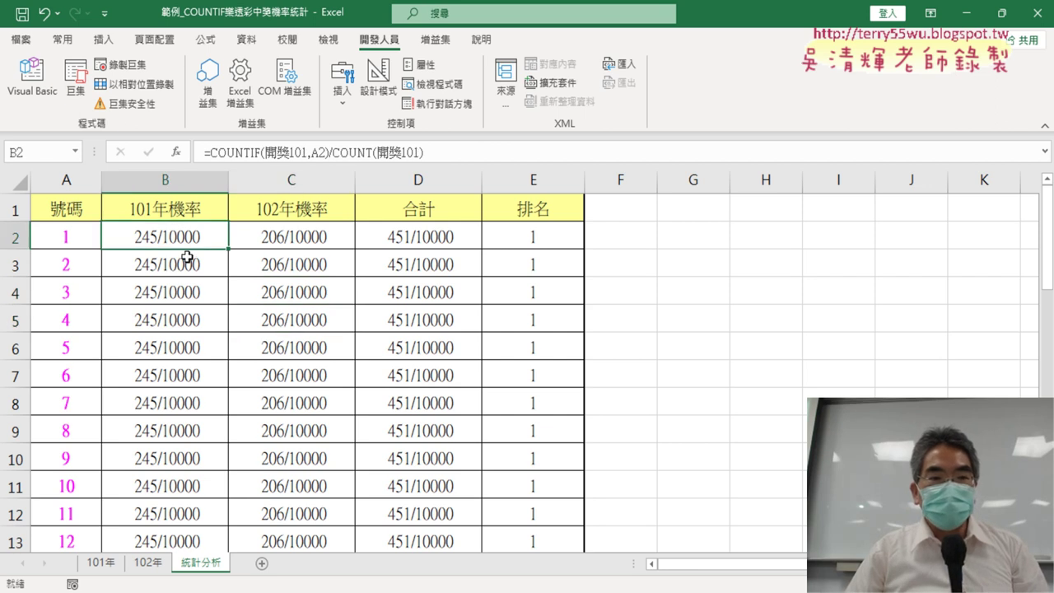
click(321, 154)
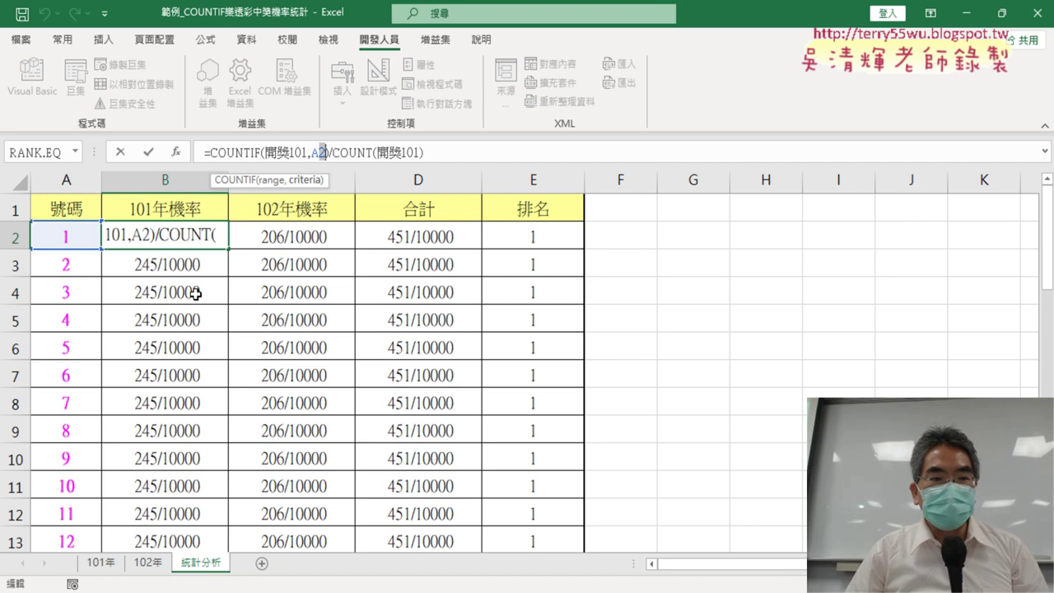
click(120, 152)
click(32, 79)
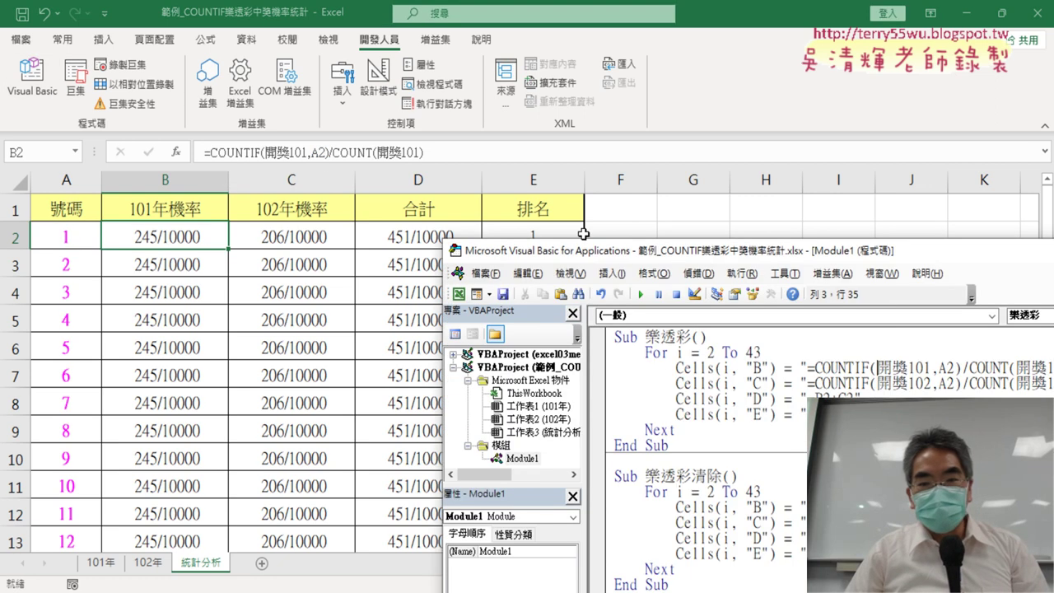
Replace A2 in the column B COUNTIF formula with A" & i & "
drag(636, 258, 265, 145)
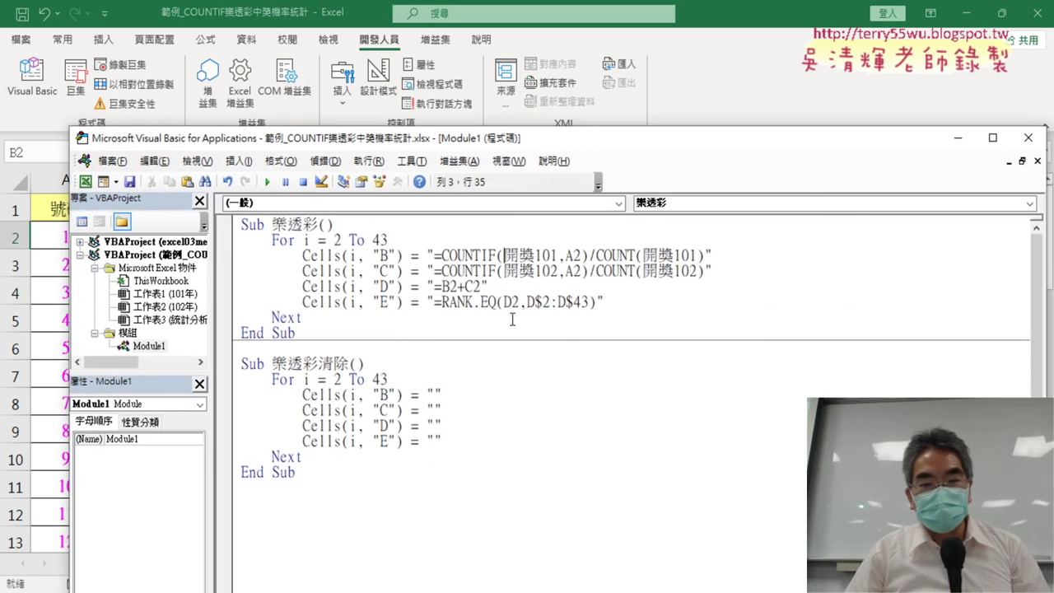
double_click(575, 258)
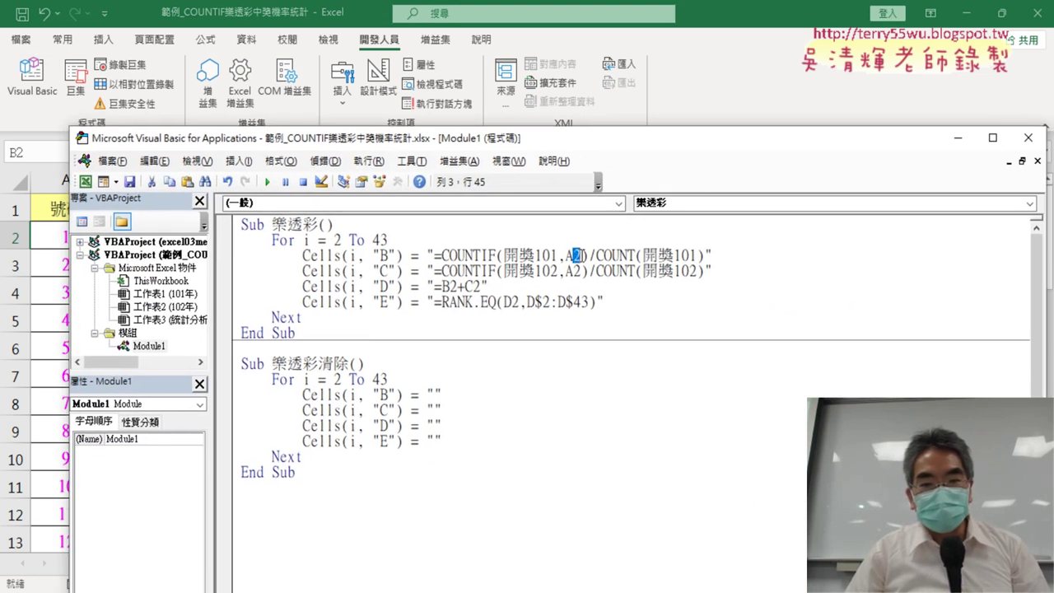
drag(572, 272, 581, 272)
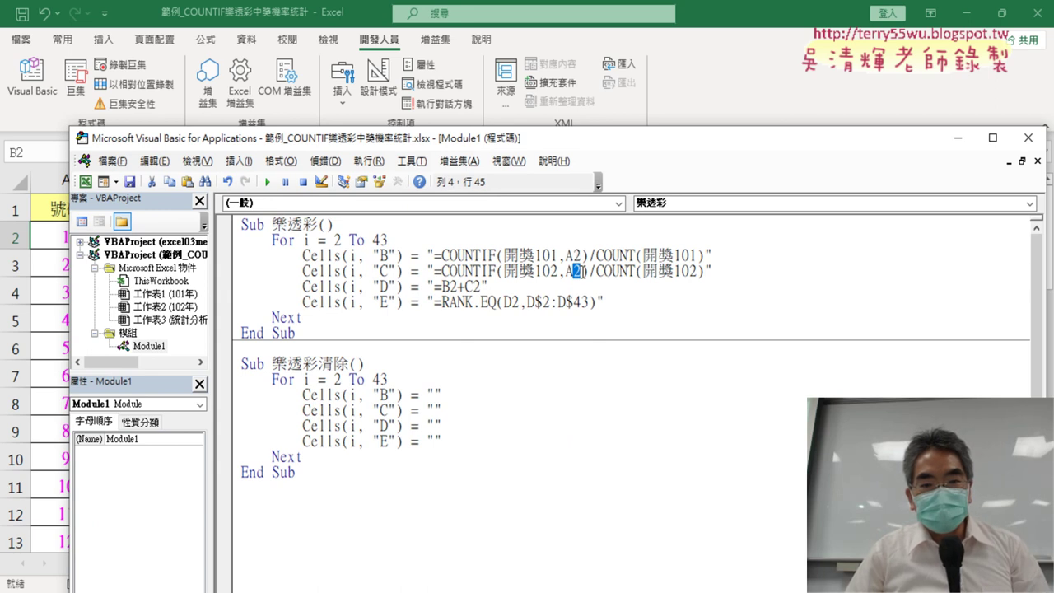
drag(449, 286, 509, 302)
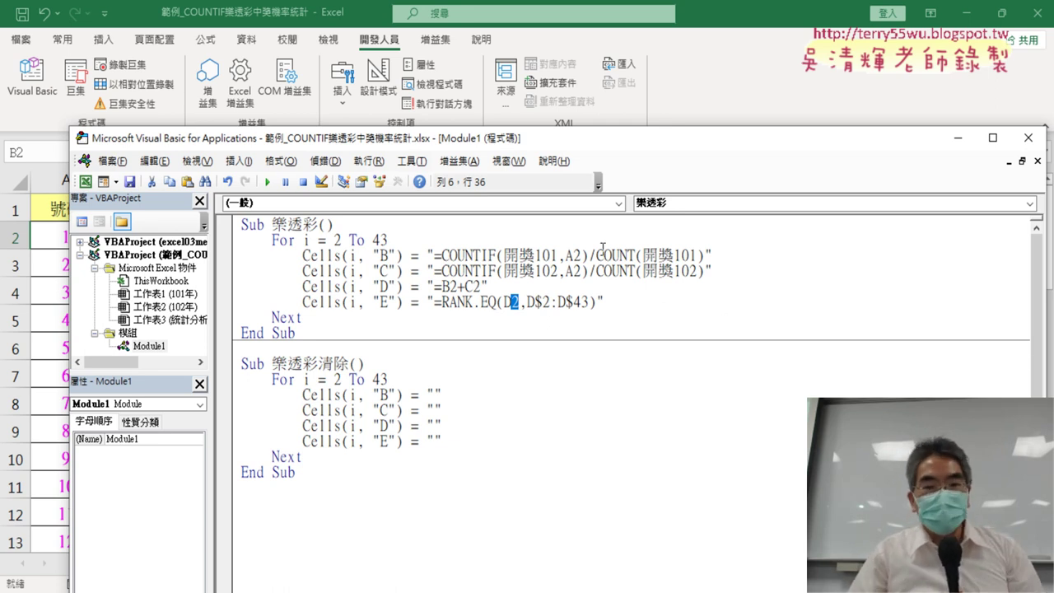
click(582, 255)
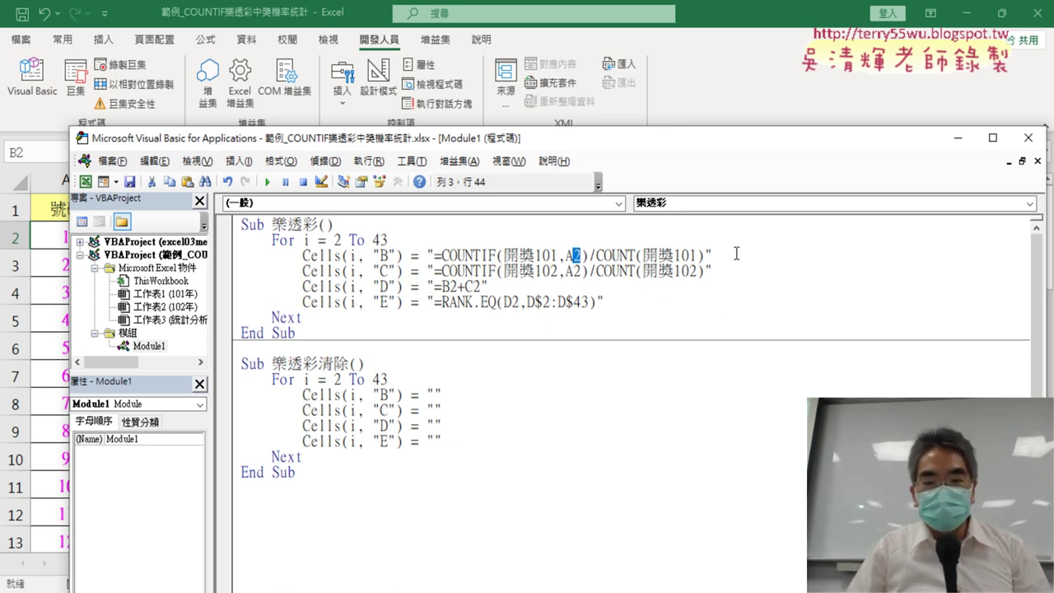
text(")
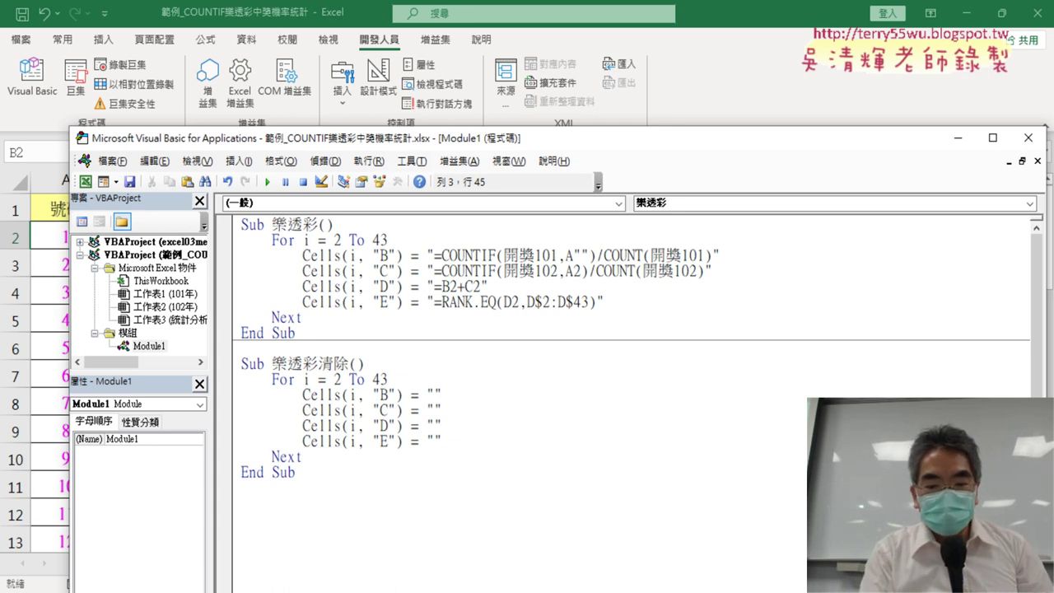
text(&&)
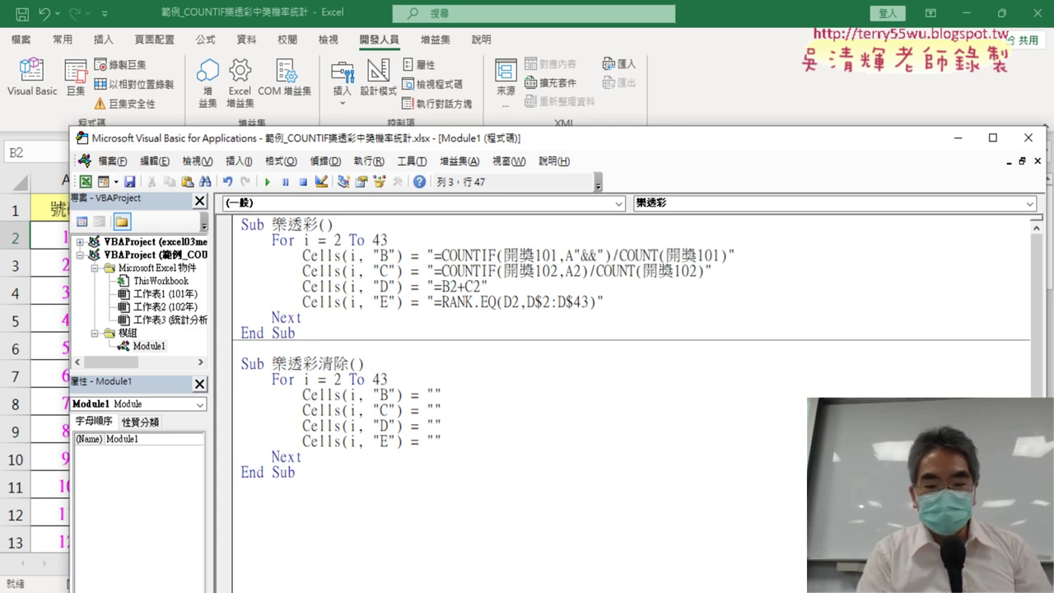
text(ㄌ)
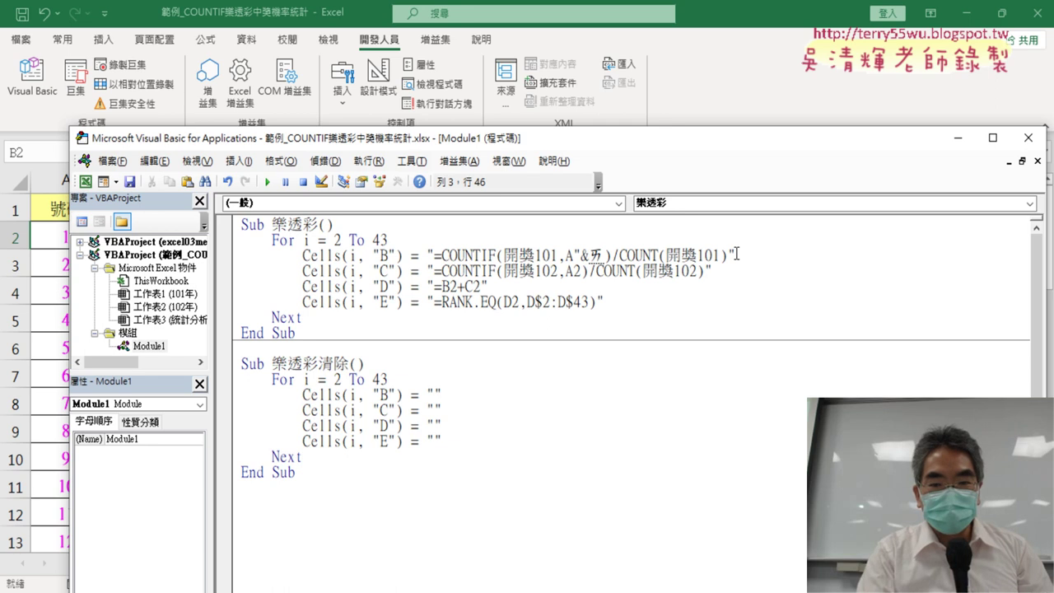
key(BackSpace)
text(i&)
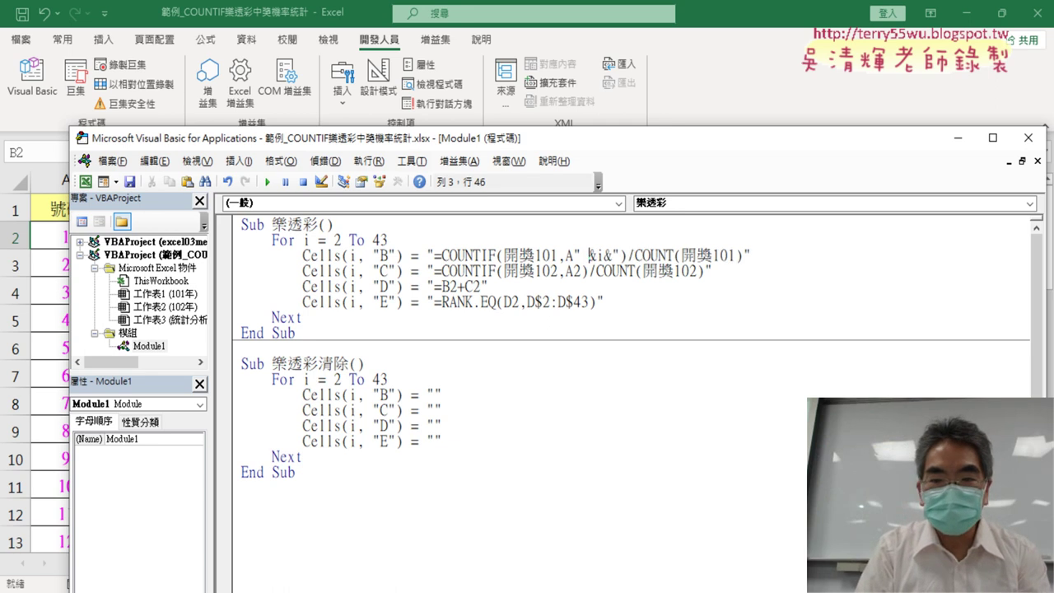
key(Right)
key(Right)
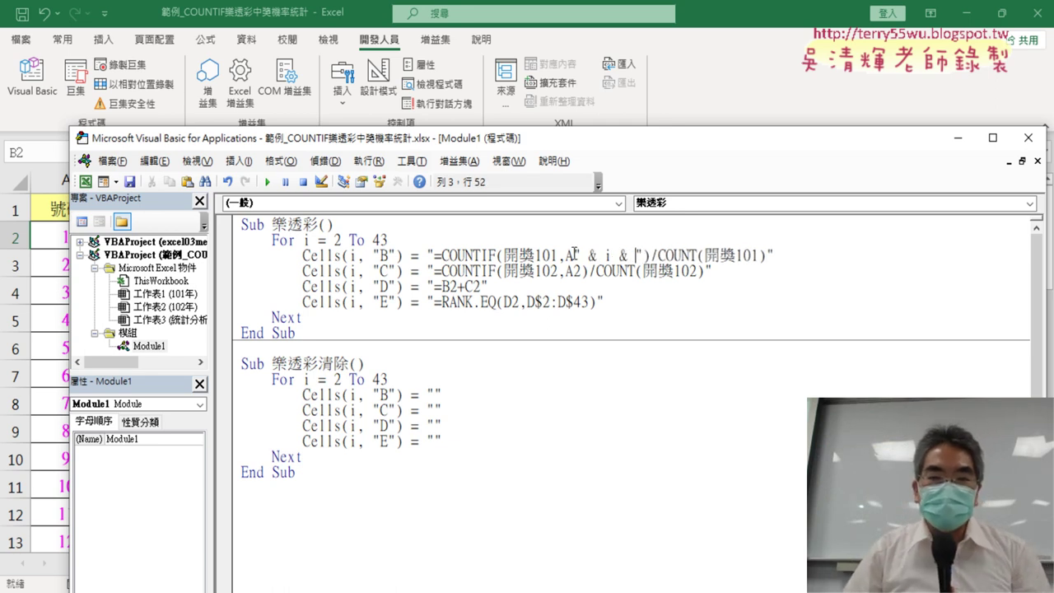
Copy the " & i & " piece and select the 2 in the column C formula
drag(573, 255, 643, 255)
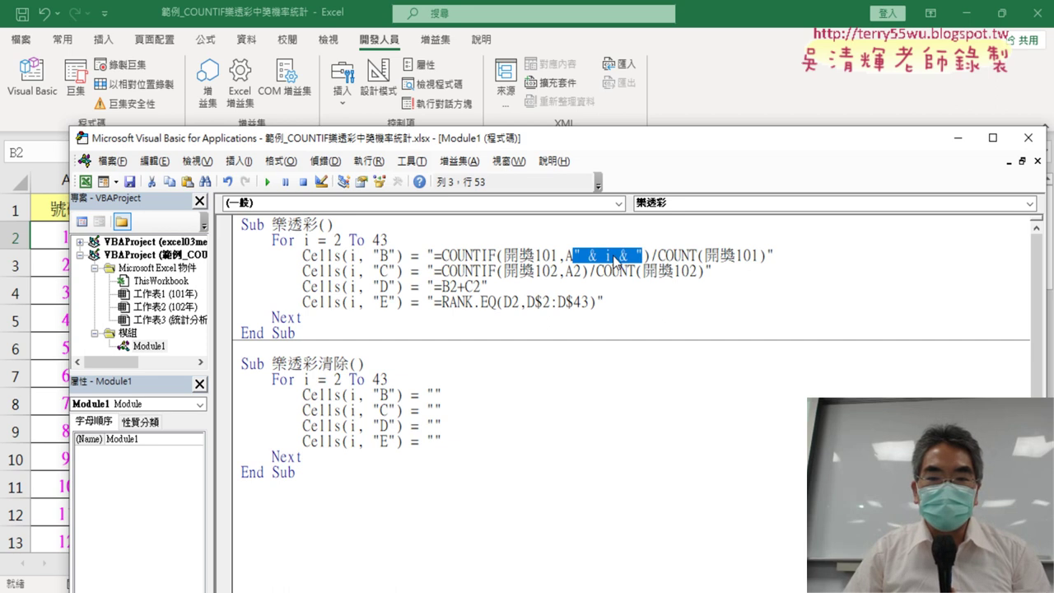
right_click(614, 262)
click(664, 288)
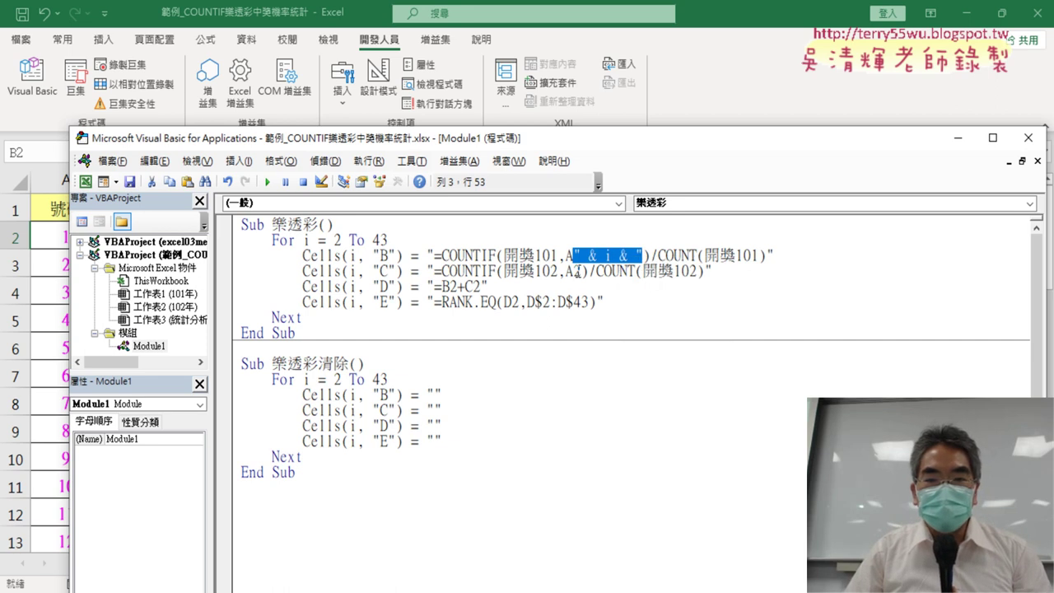
drag(573, 272, 581, 270)
Replace each remaining row 2 in the C, D and E formulas with " & i & "
right_click(576, 276)
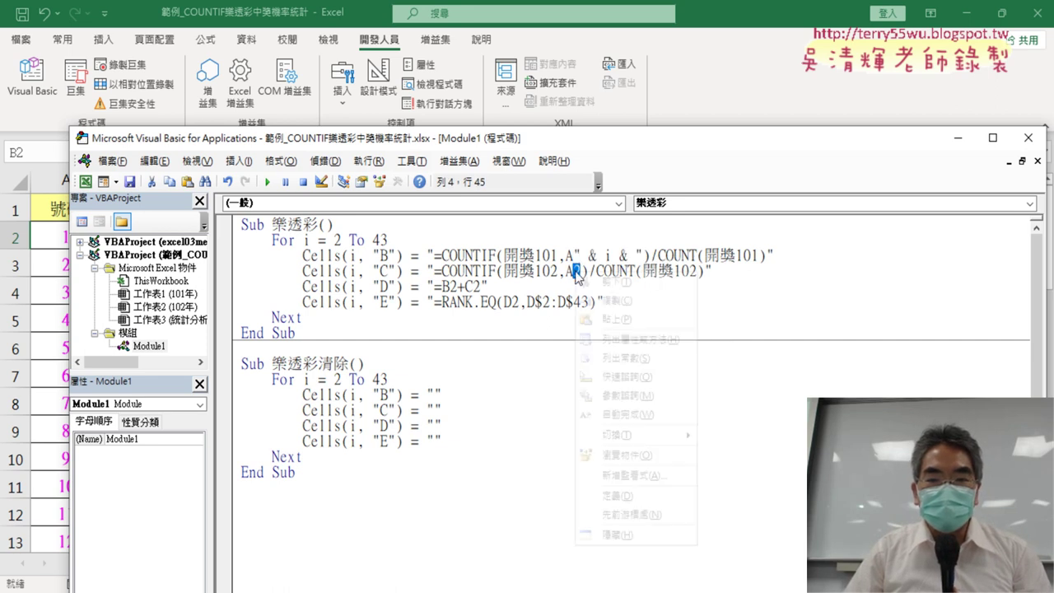
click(609, 317)
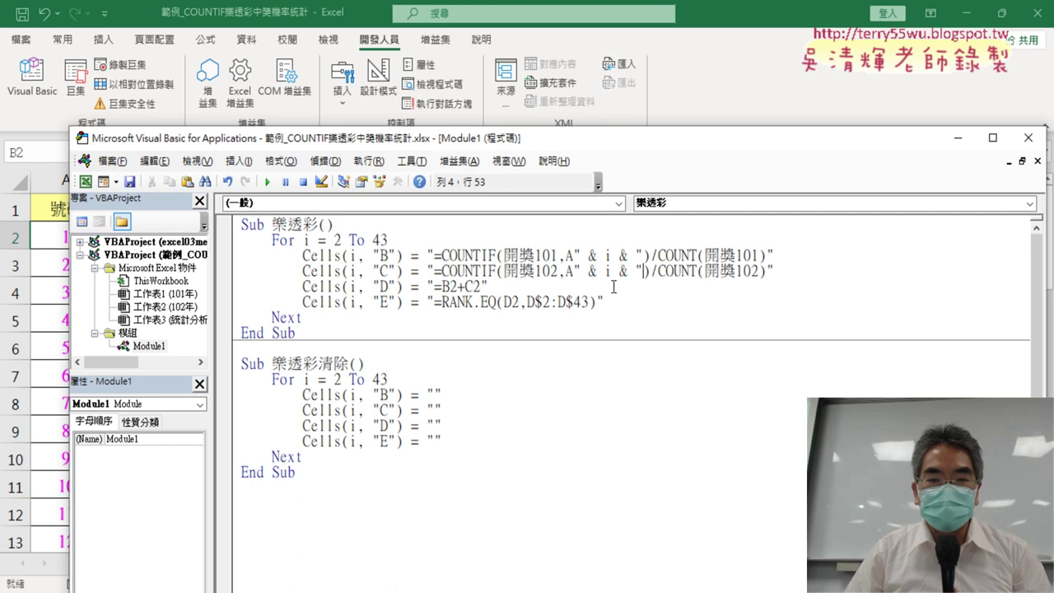
right_click(451, 288)
click(489, 335)
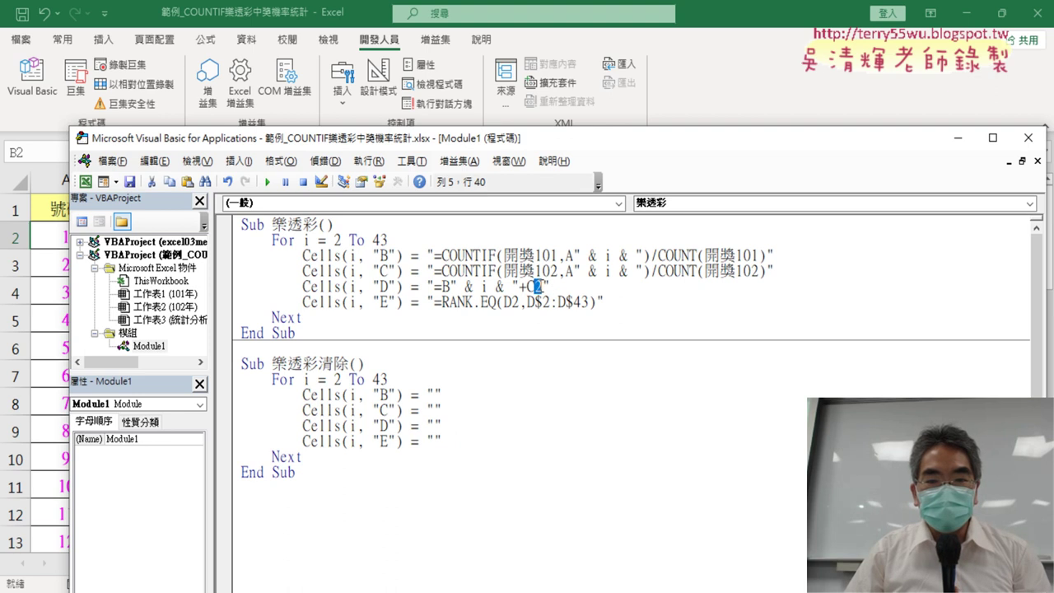
right_click(537, 288)
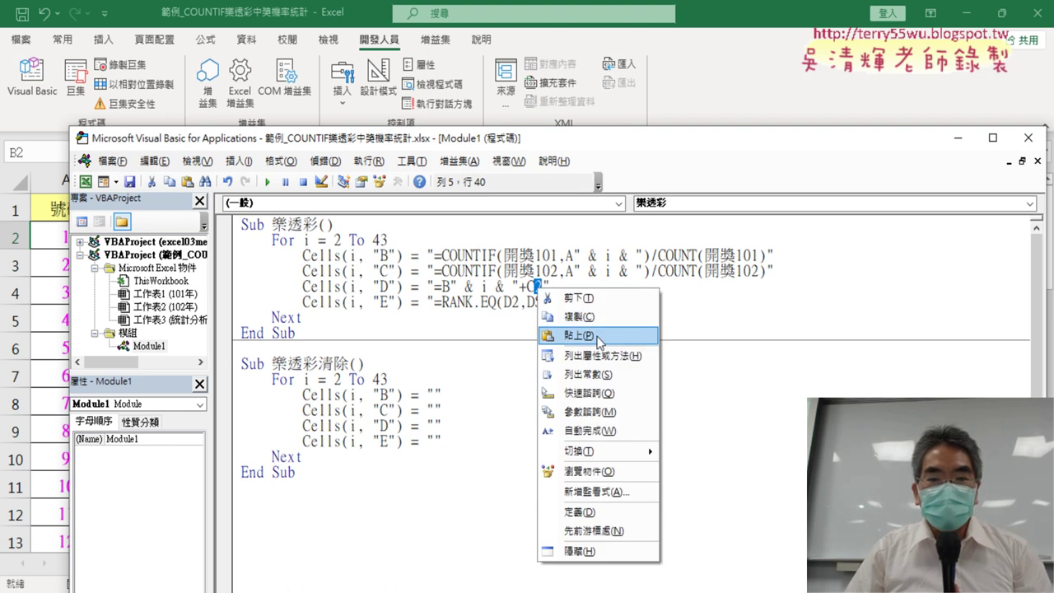
click(576, 335)
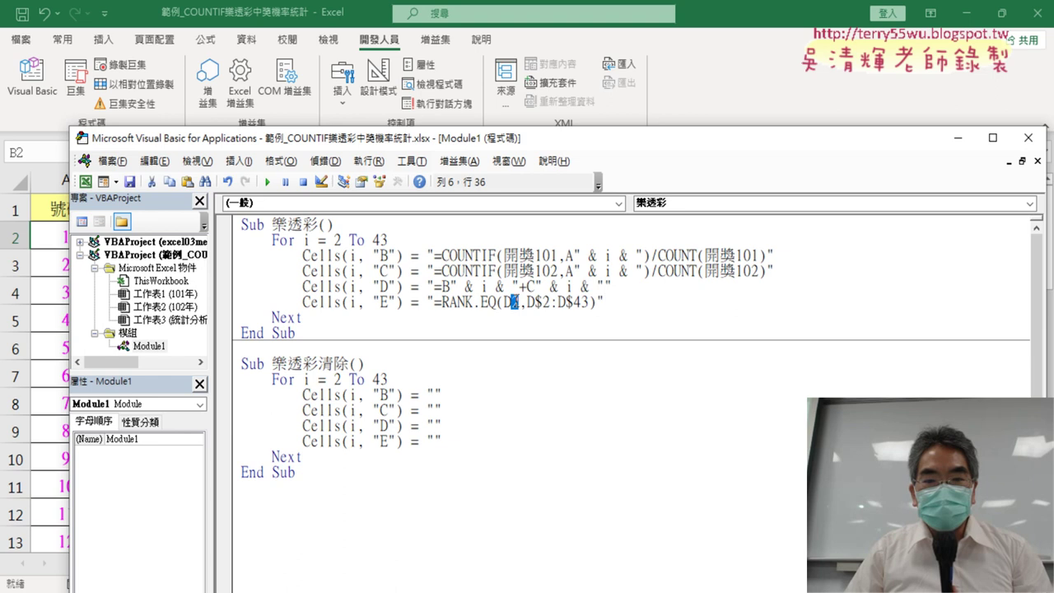
right_click(514, 303)
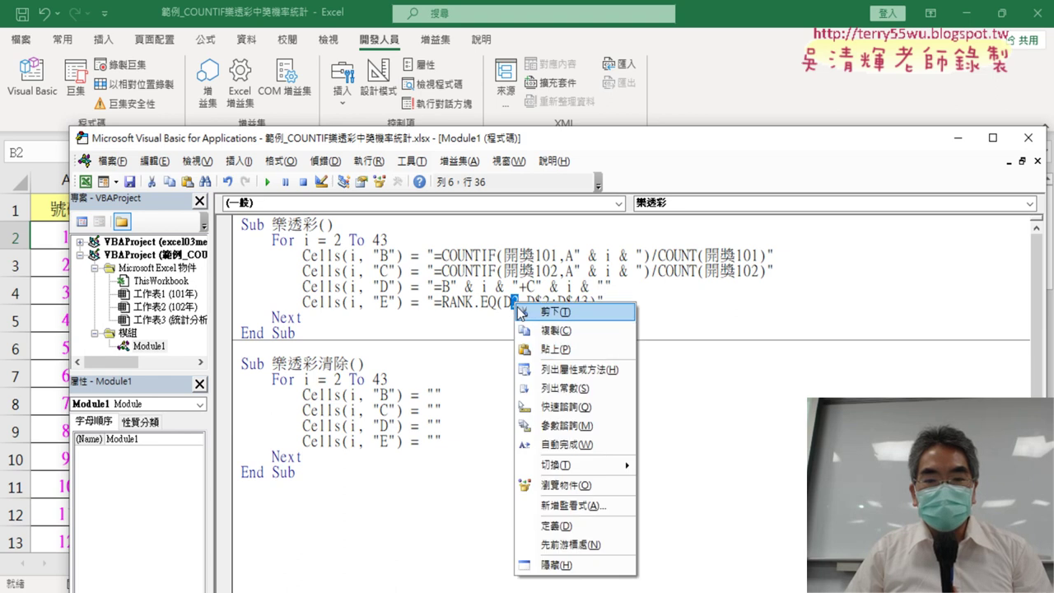
click(556, 349)
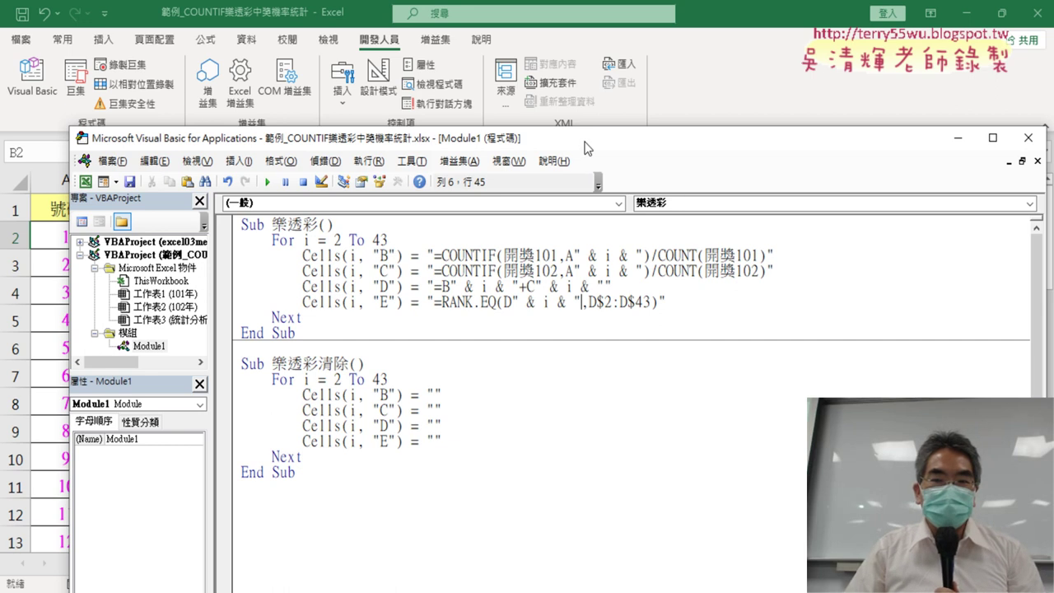
Rerun 樂透彩 and check the sheet's distinct per-number probabilities and ranks
drag(588, 148, 874, 145)
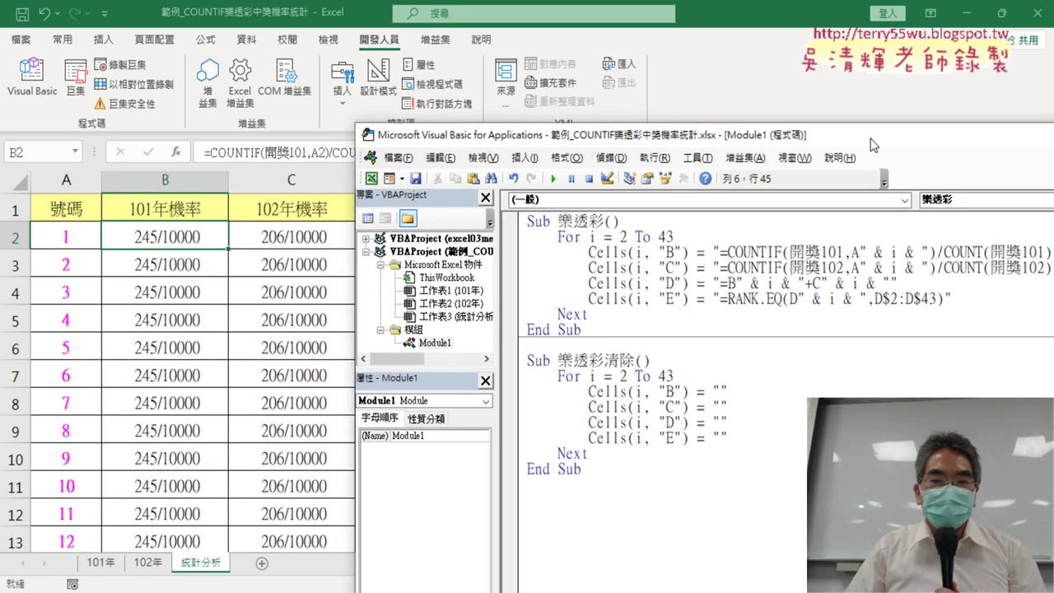
click(553, 177)
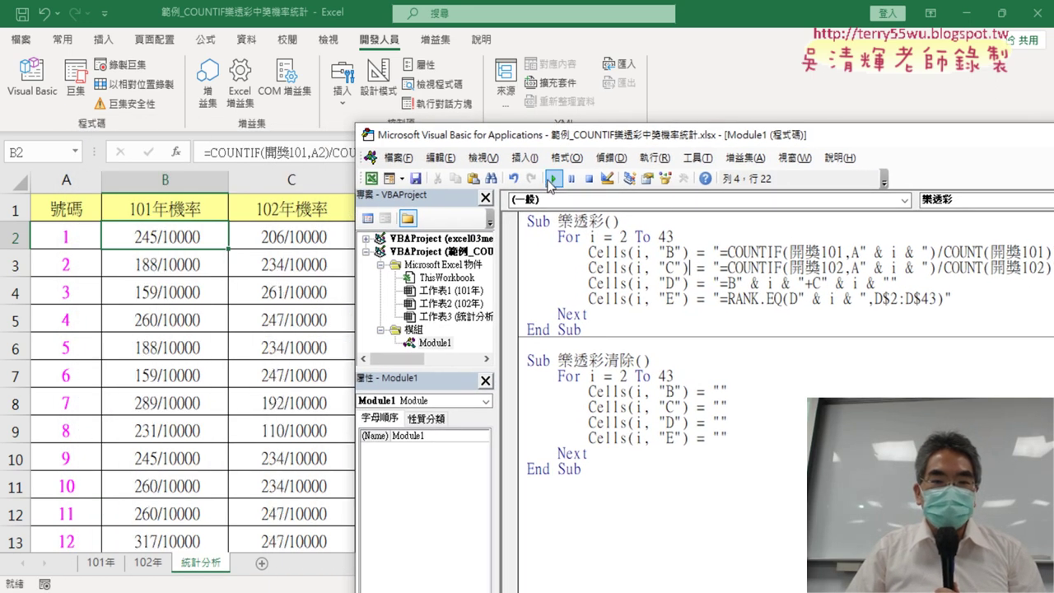
click(194, 347)
click(222, 246)
scroll(386, 306, down, 3)
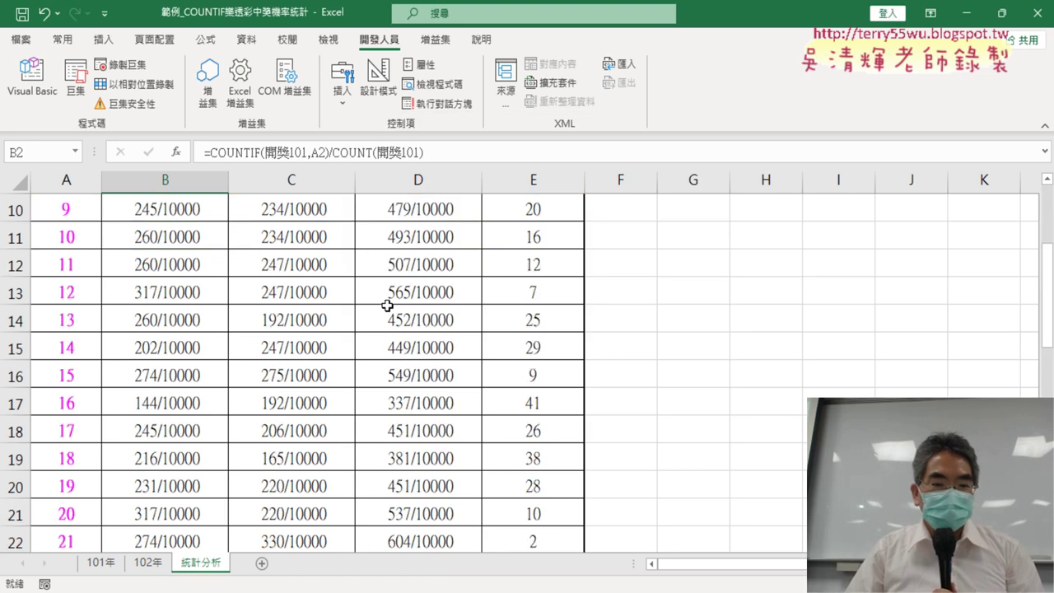
scroll(387, 306, down, 3)
scroll(386, 306, up, 2)
scroll(396, 306, up, 4)
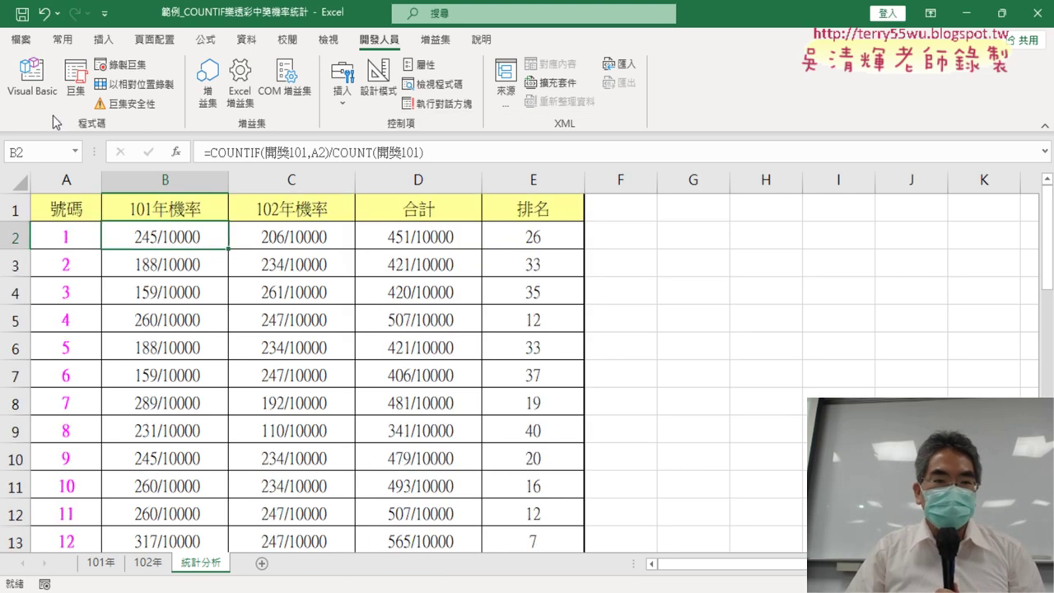
Reopen the VBA code editor, reposition its window, and annotate how to reach it
click(31, 78)
mouse_move(762, 146)
mouse_down()
mouse_move(689, 151)
mouse_move(582, 187)
mouse_move(473, 188)
mouse_up()
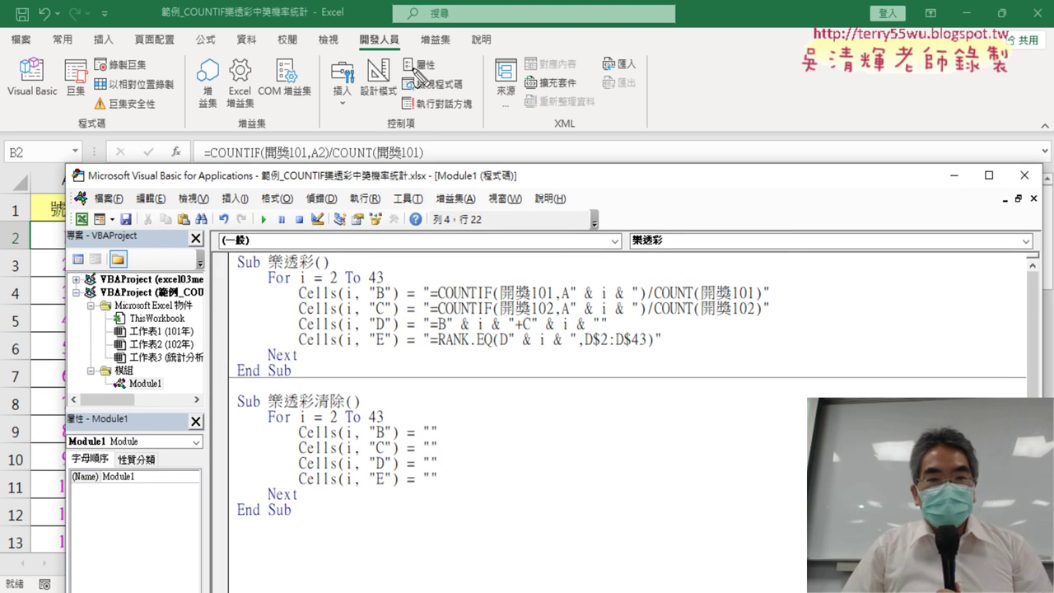
drag(404, 28, 400, 24)
mouse_move(31, 105)
mouse_down()
mouse_move(14, 66)
mouse_move(178, 404)
mouse_up()
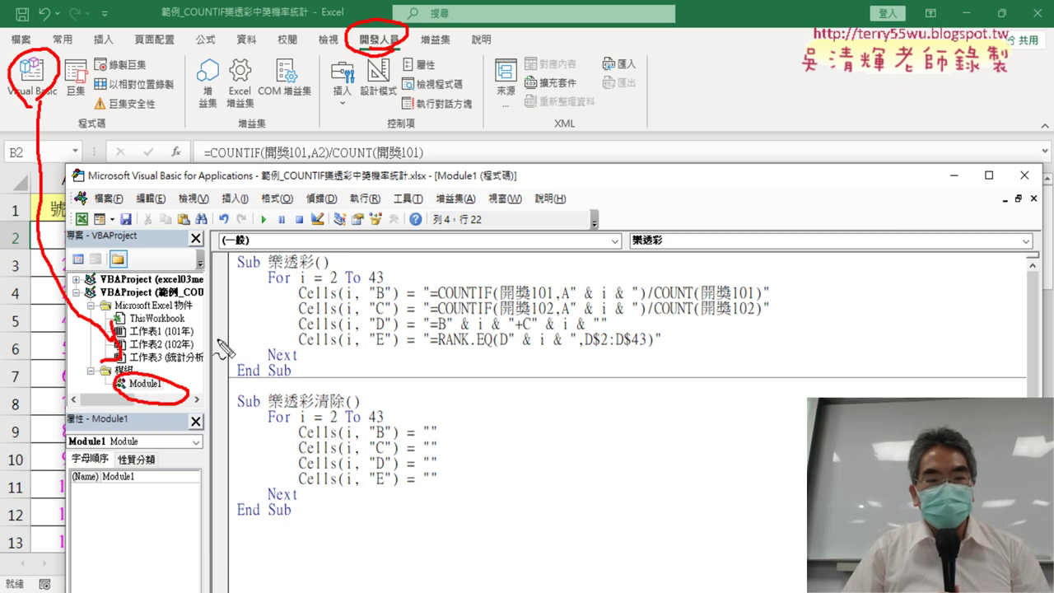
Mark up the 樂透彩 macro: its declaration, the loop from 2 to the end, and the " & i & " concatenations
drag(238, 268, 305, 266)
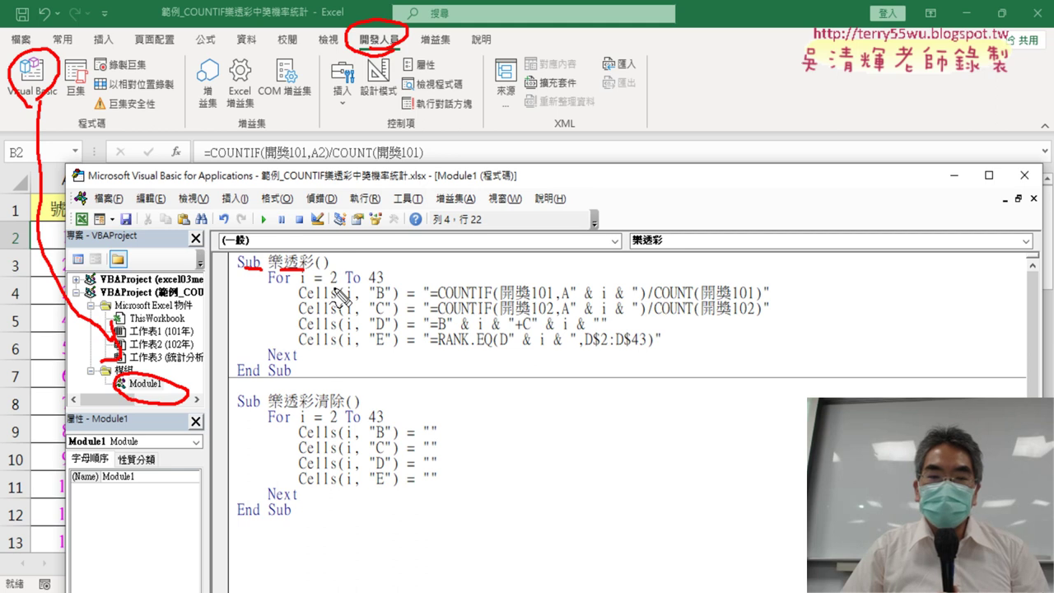
drag(331, 286, 341, 284)
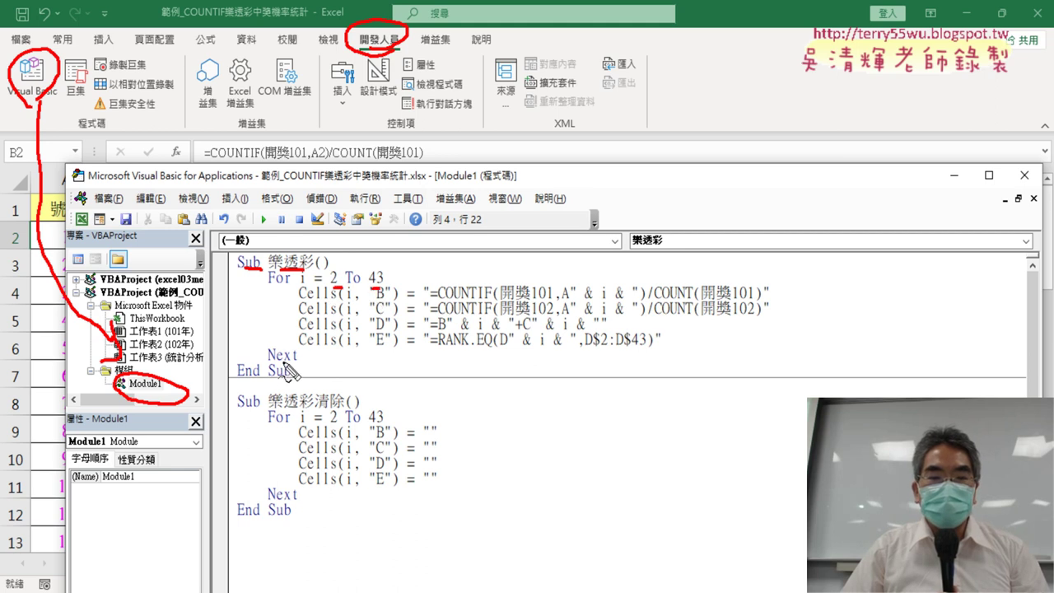
drag(268, 362, 303, 359)
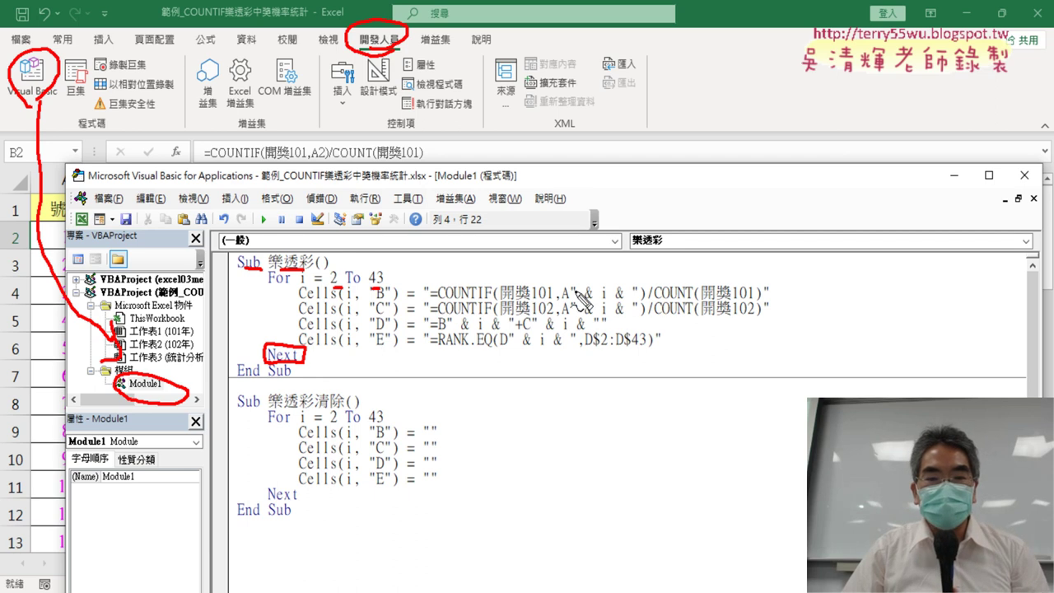
drag(568, 284, 639, 303)
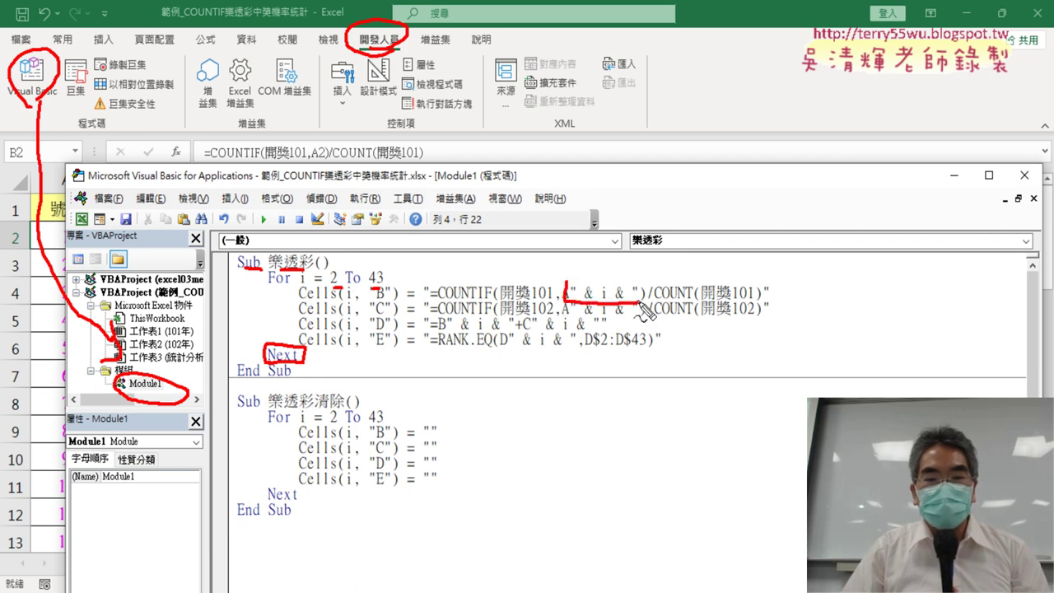
drag(575, 283, 635, 294)
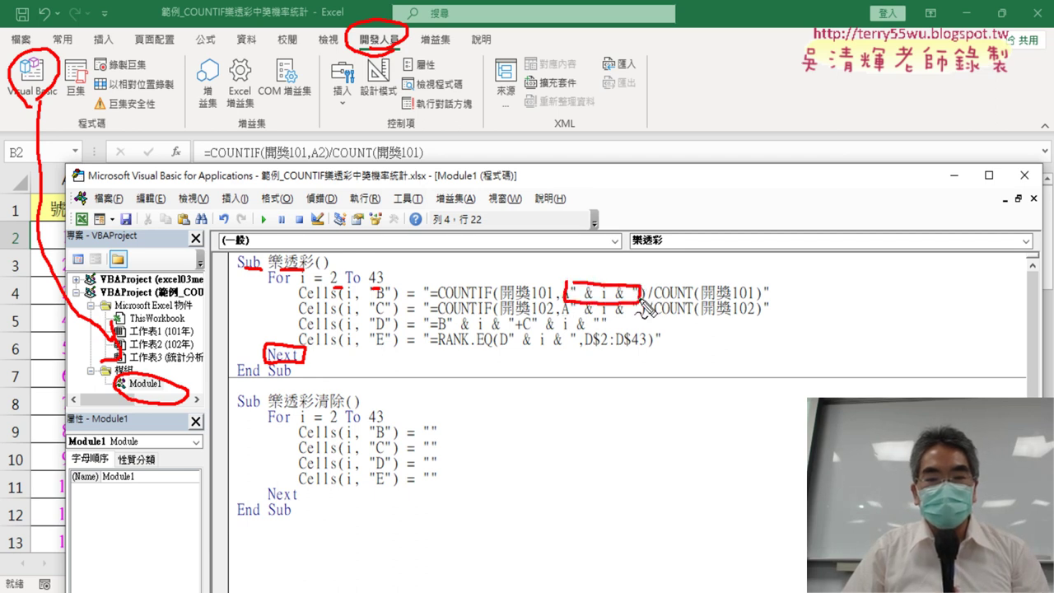
drag(573, 311, 651, 311)
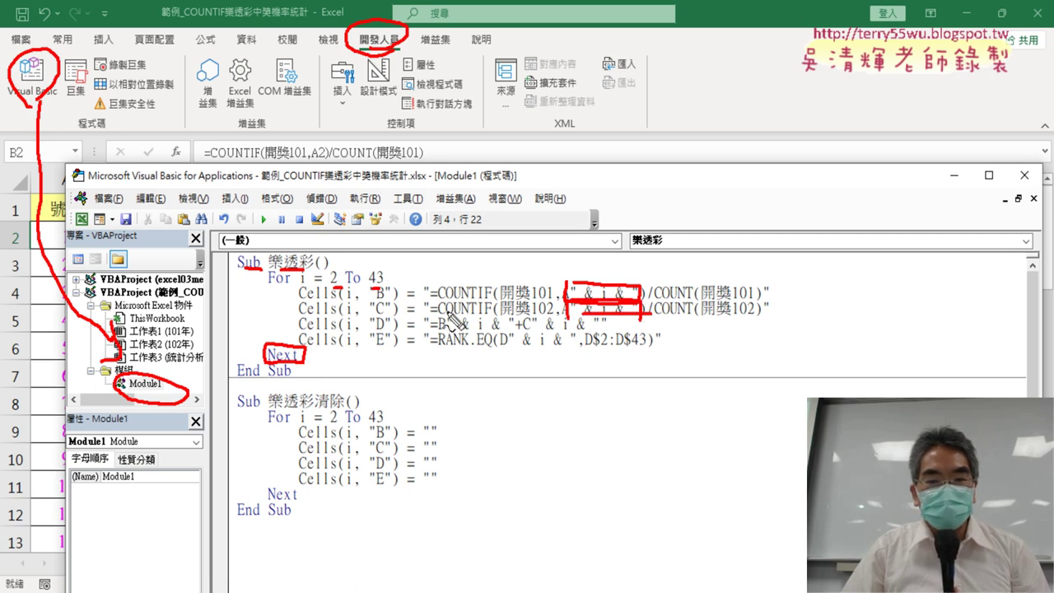
mouse_move(450, 316)
mouse_down()
mouse_move(501, 316)
mouse_move(445, 329)
mouse_up()
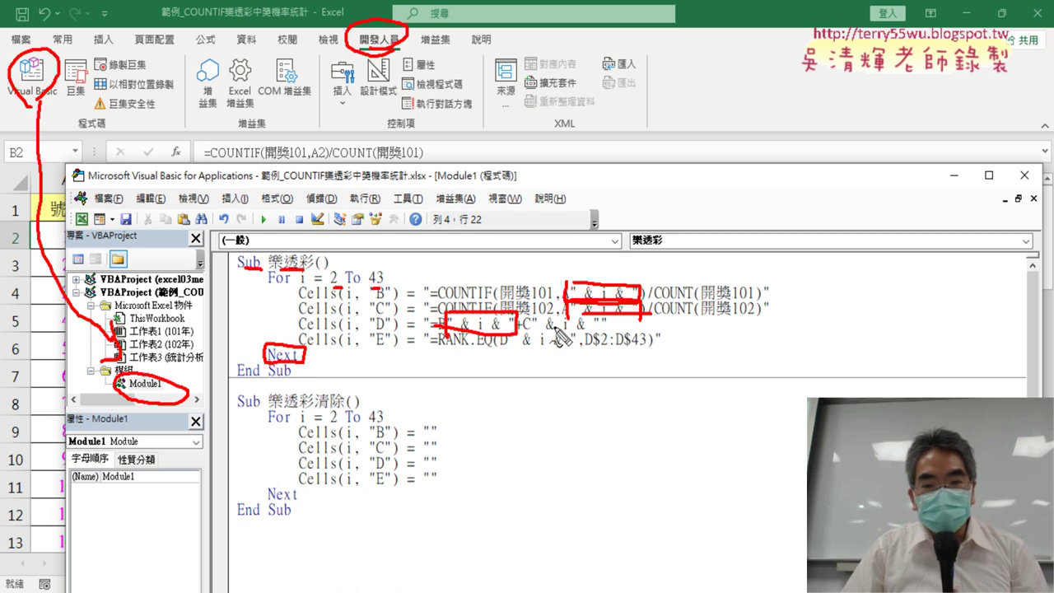
mouse_move(531, 331)
mouse_down()
mouse_move(559, 321)
mouse_move(508, 350)
mouse_move(569, 340)
mouse_move(512, 349)
mouse_up()
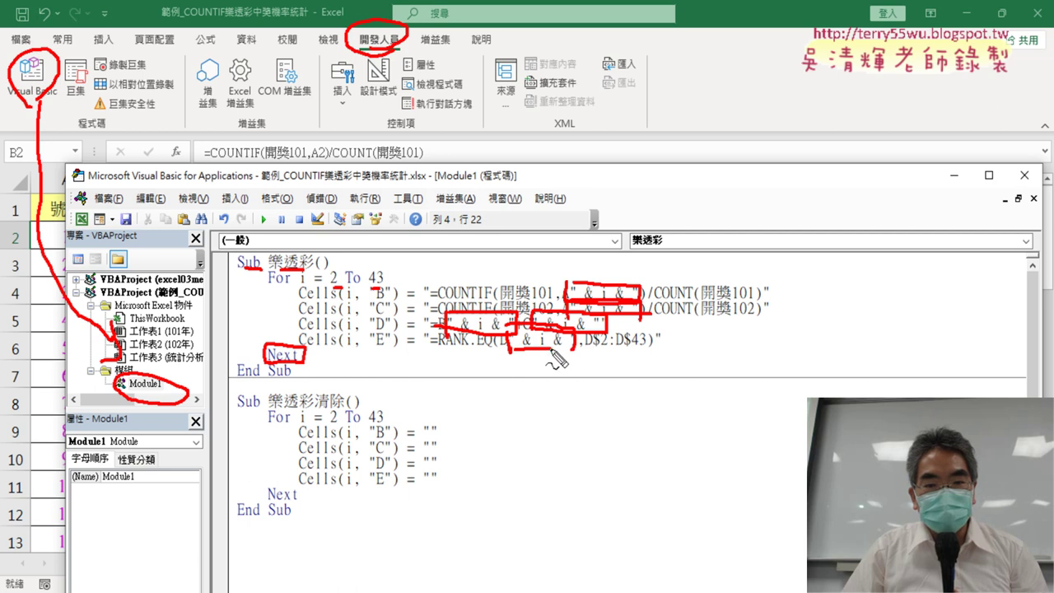
drag(417, 515, 422, 517)
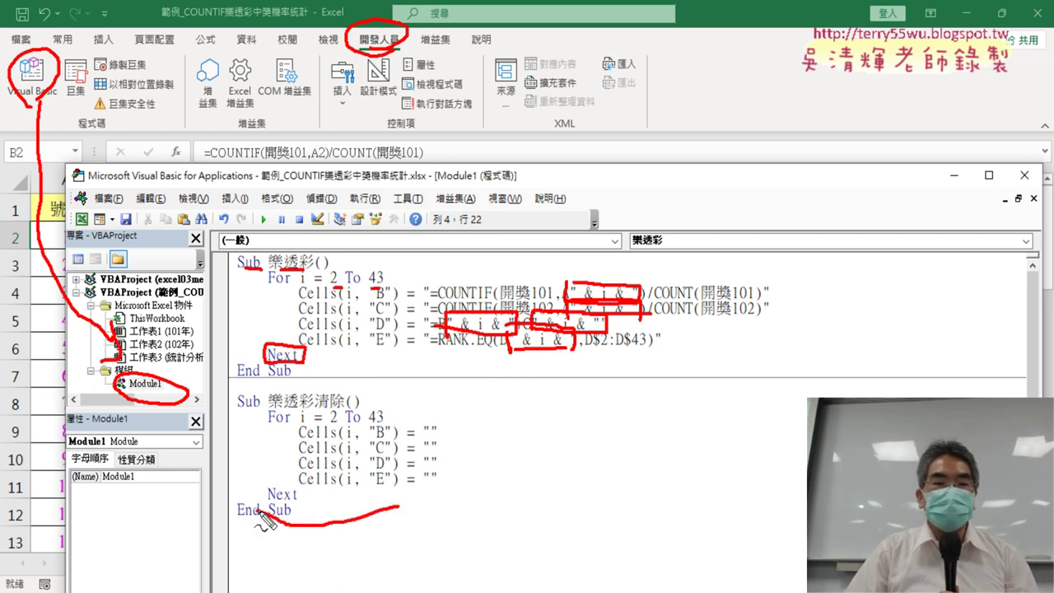
mouse_move(224, 292)
mouse_down()
mouse_move(204, 294)
mouse_move(219, 424)
mouse_up()
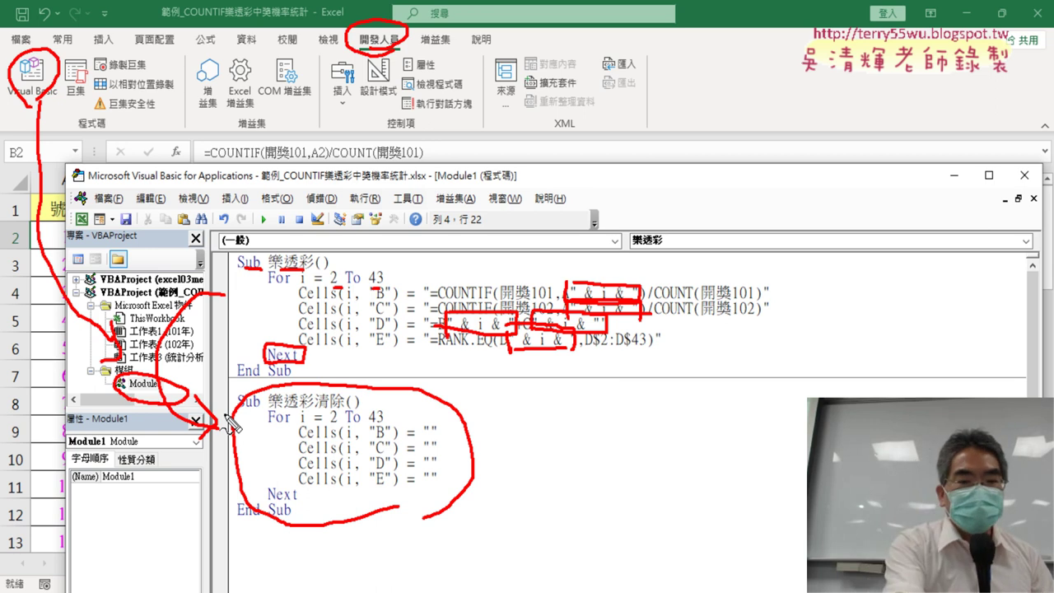
key(Escape)
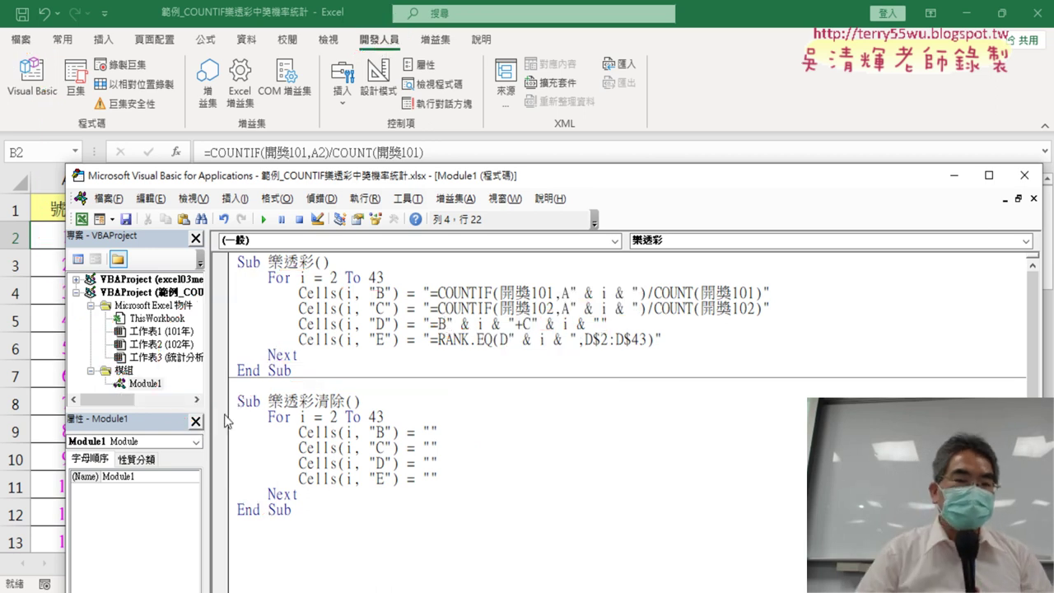
Insert a form button at G1:H2 on the worksheet and assign it the 樂透彩 macro
click(774, 97)
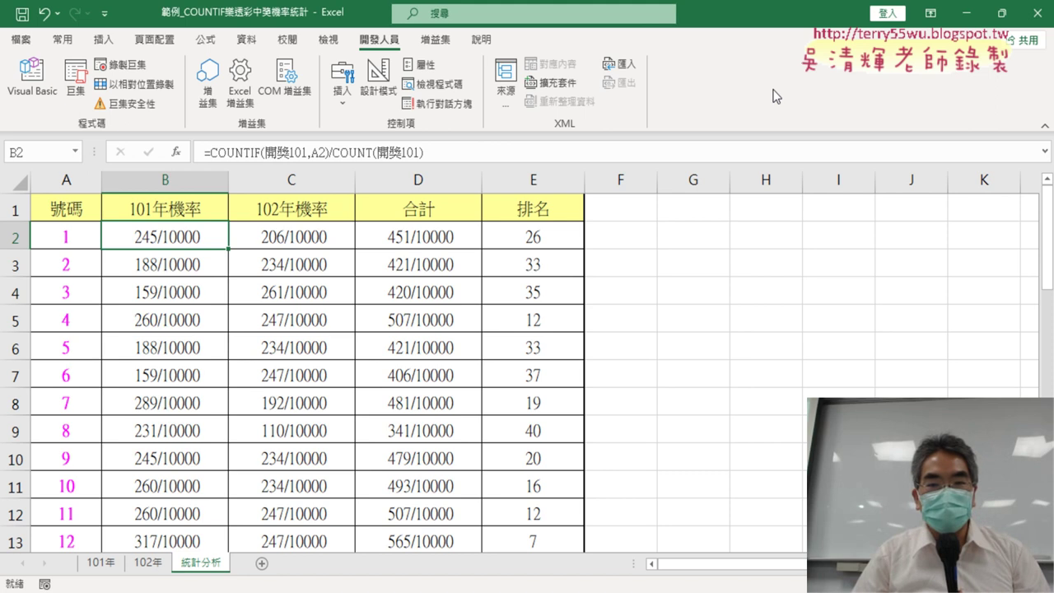
click(340, 82)
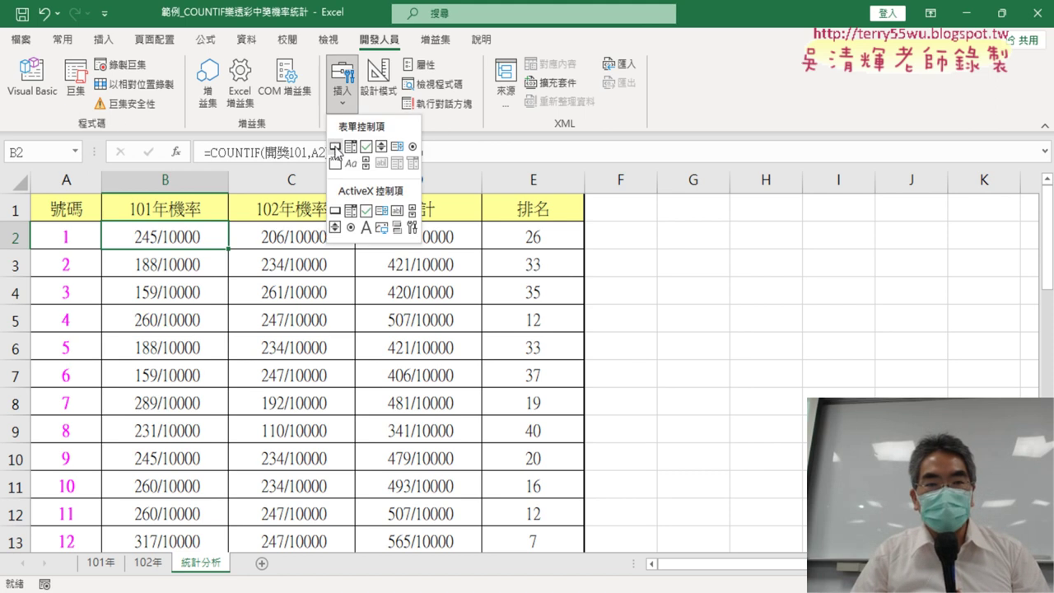
click(335, 148)
drag(663, 215, 819, 251)
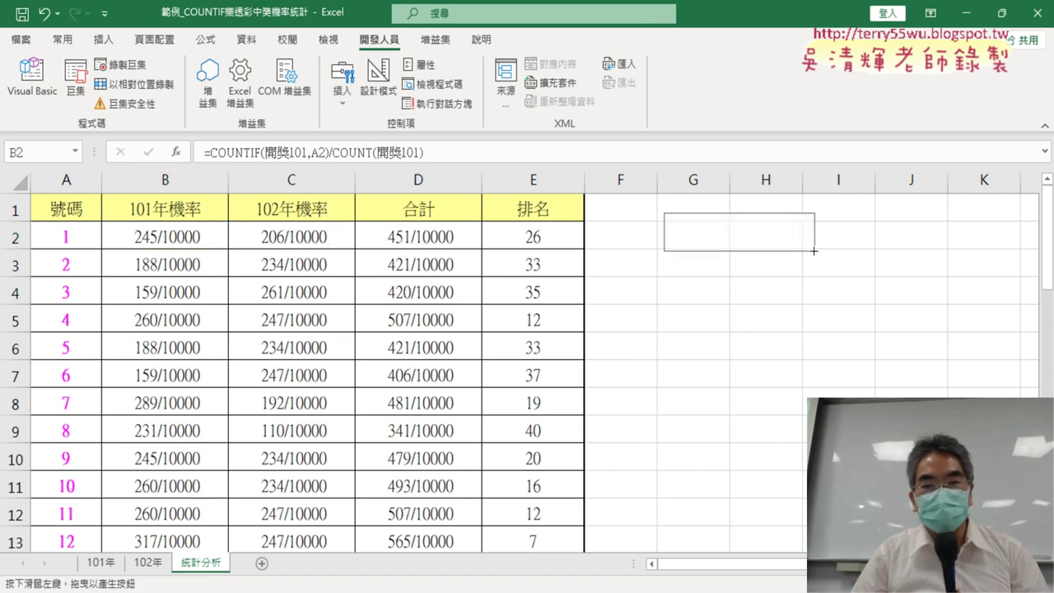
click(705, 129)
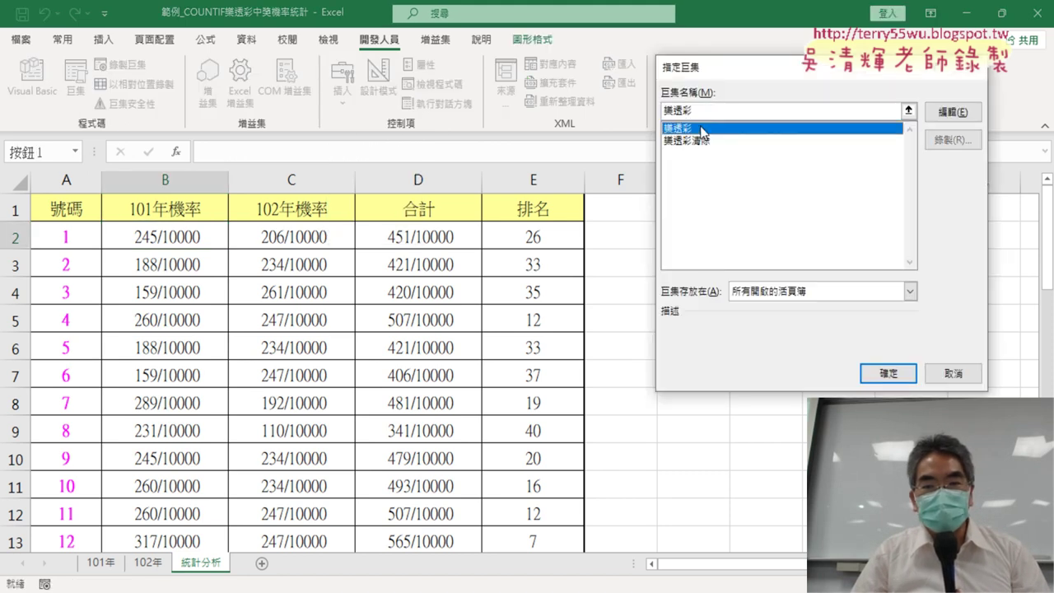
right_click(700, 113)
click(766, 186)
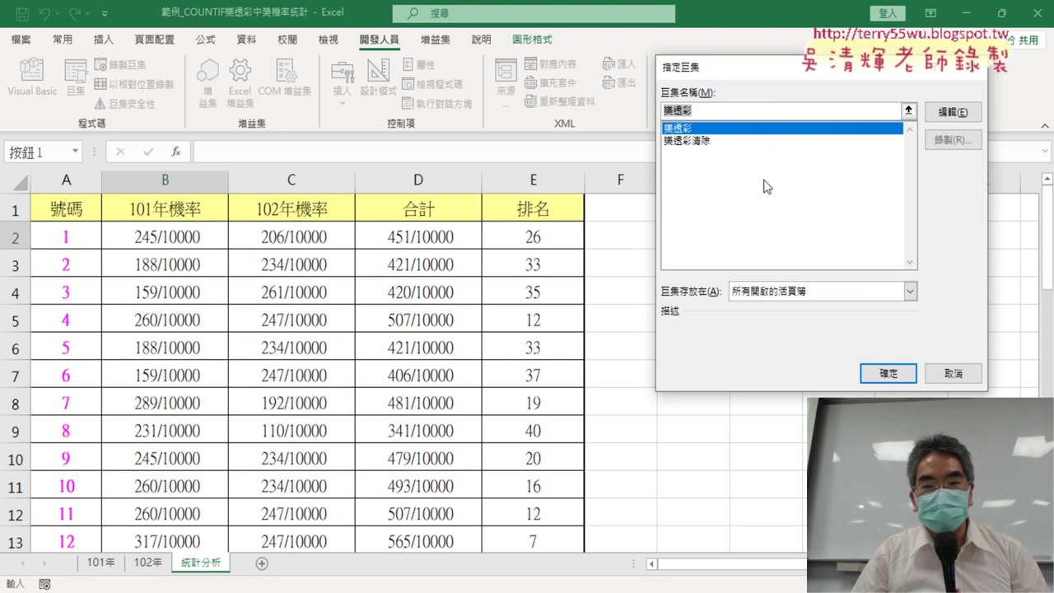
click(890, 377)
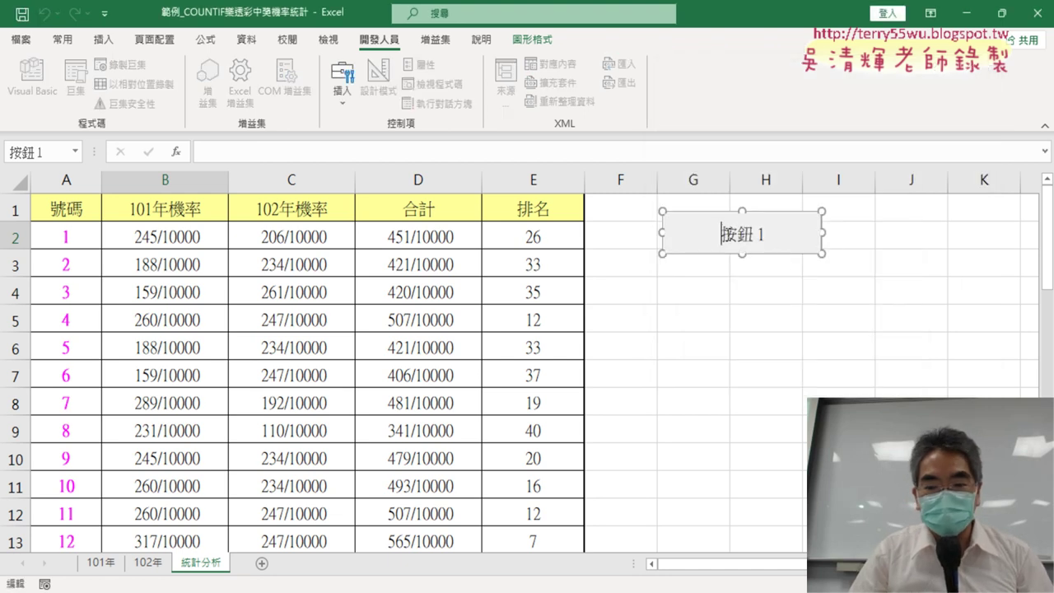
Caption the button 樂透彩 and paste a duplicate of it below
key(Delete)
key(Delete)
key(Delete)
key(Delete)
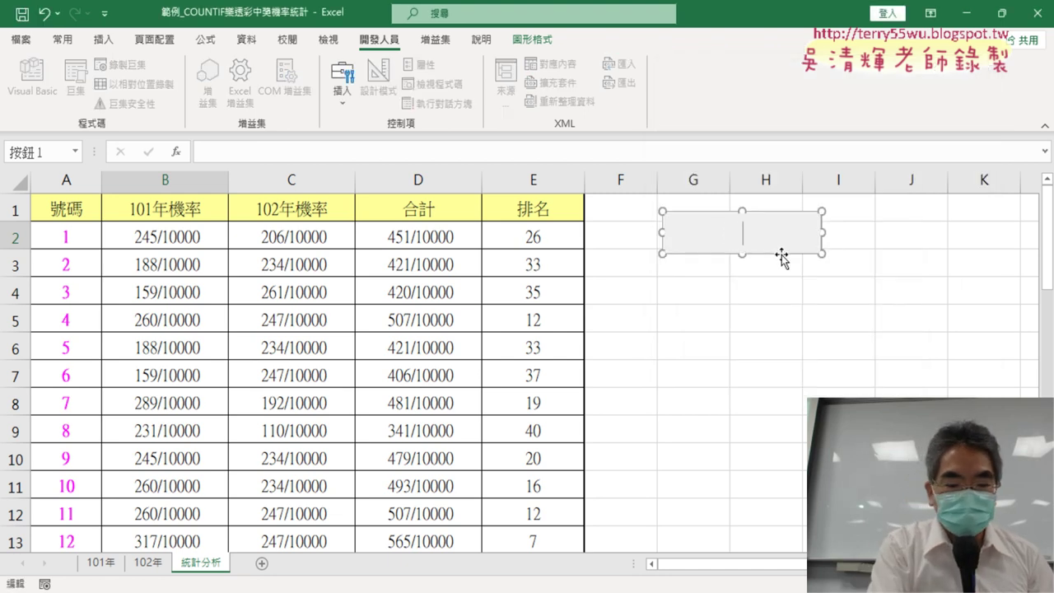
text(樂透彩)
click(868, 372)
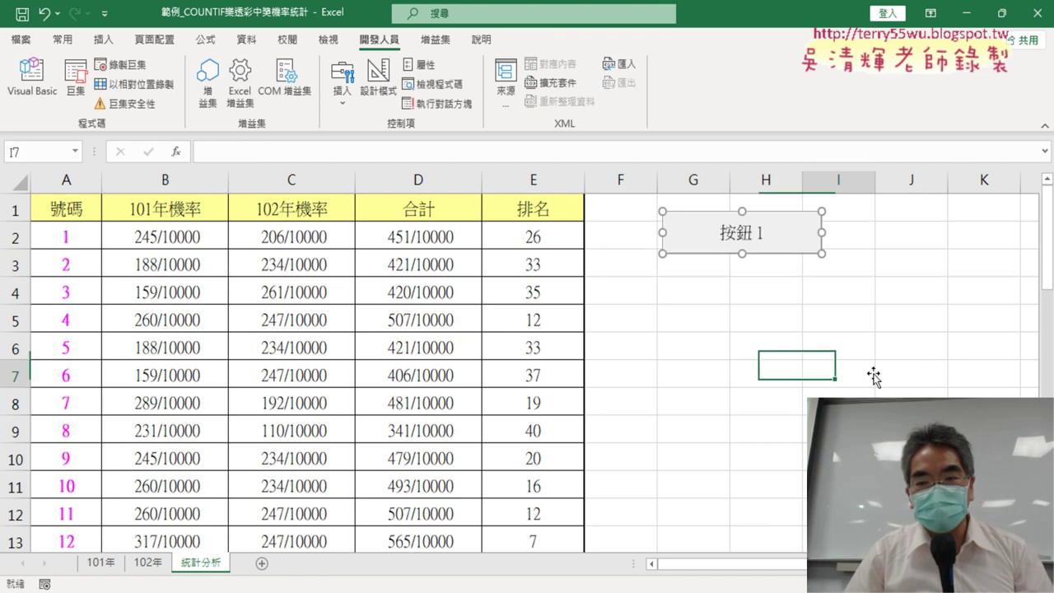
right_click(759, 237)
key(Escape)
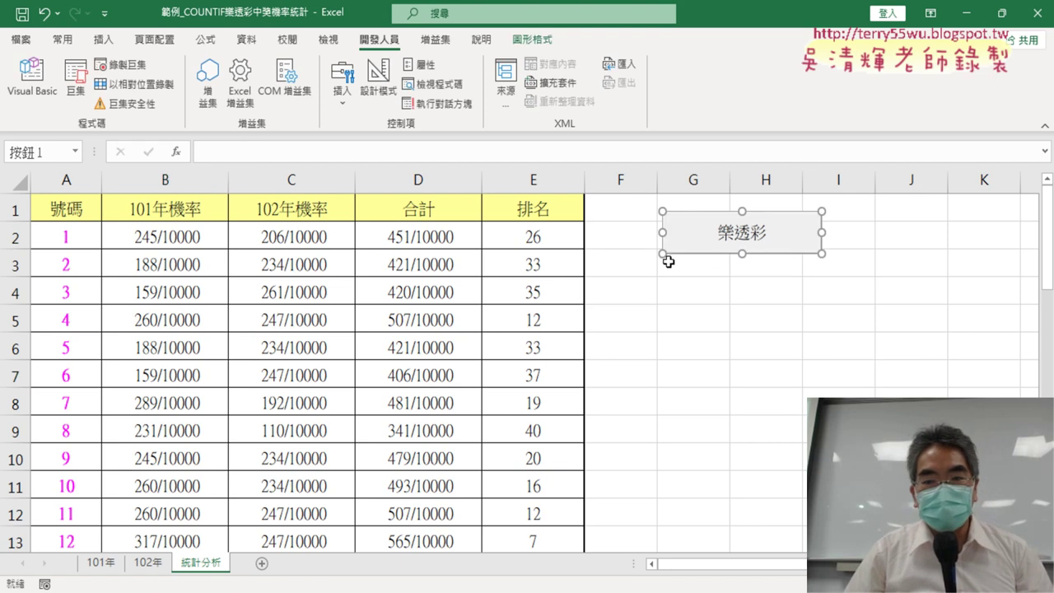
click(670, 260)
key(ctrl+v)
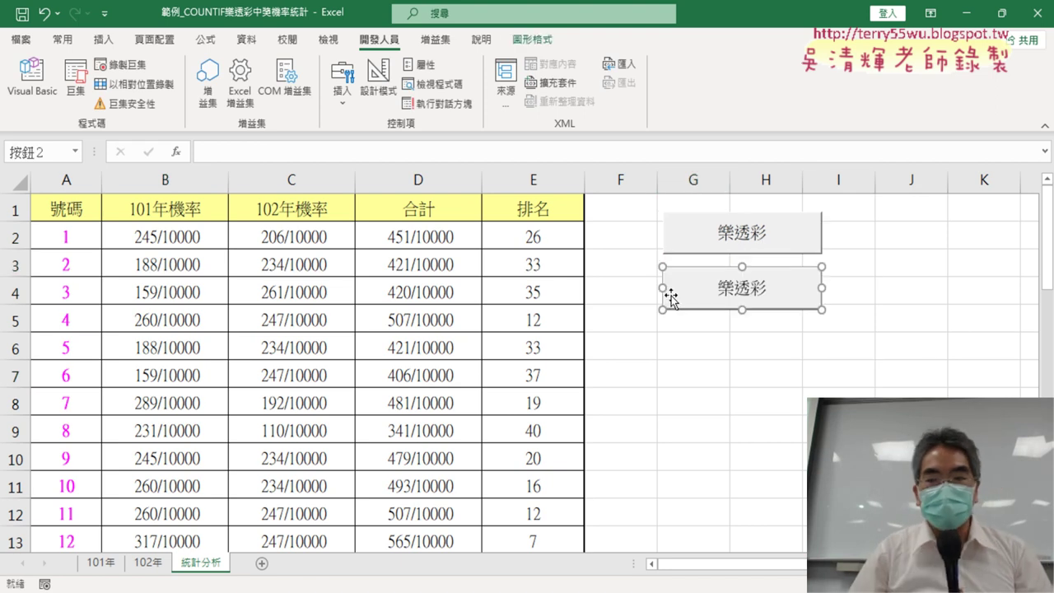
Assign the 樂透彩清除 macro to the second button, copying the macro name
right_click(788, 271)
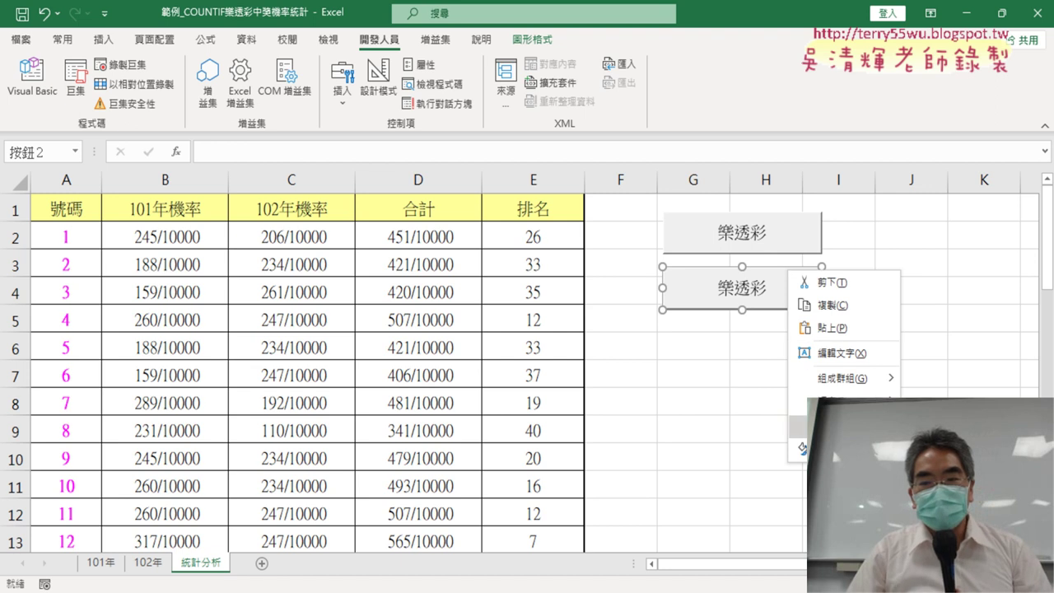
click(839, 426)
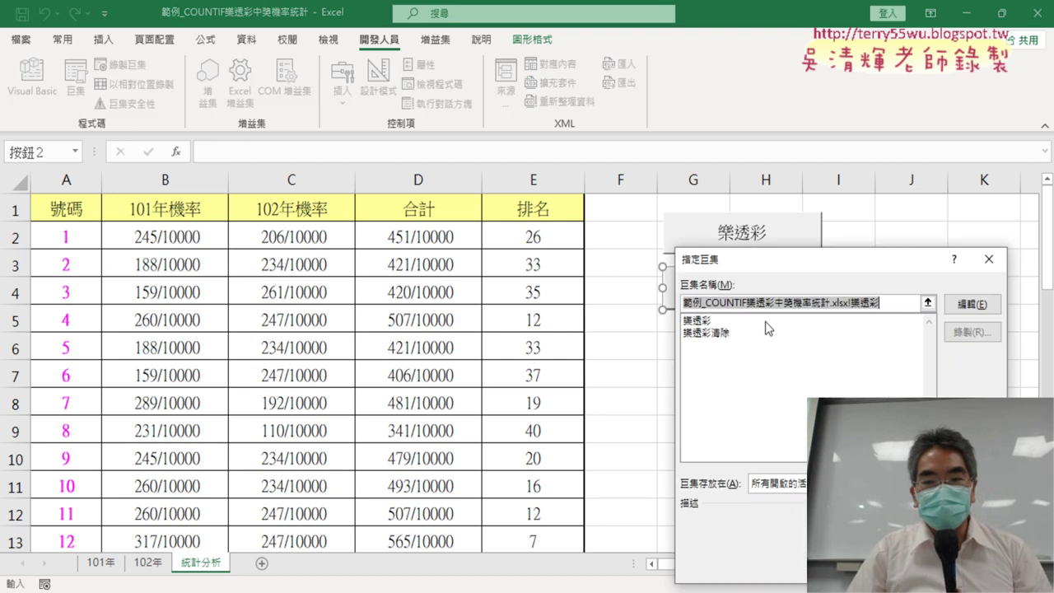
click(716, 333)
drag(750, 302, 636, 303)
right_click(711, 298)
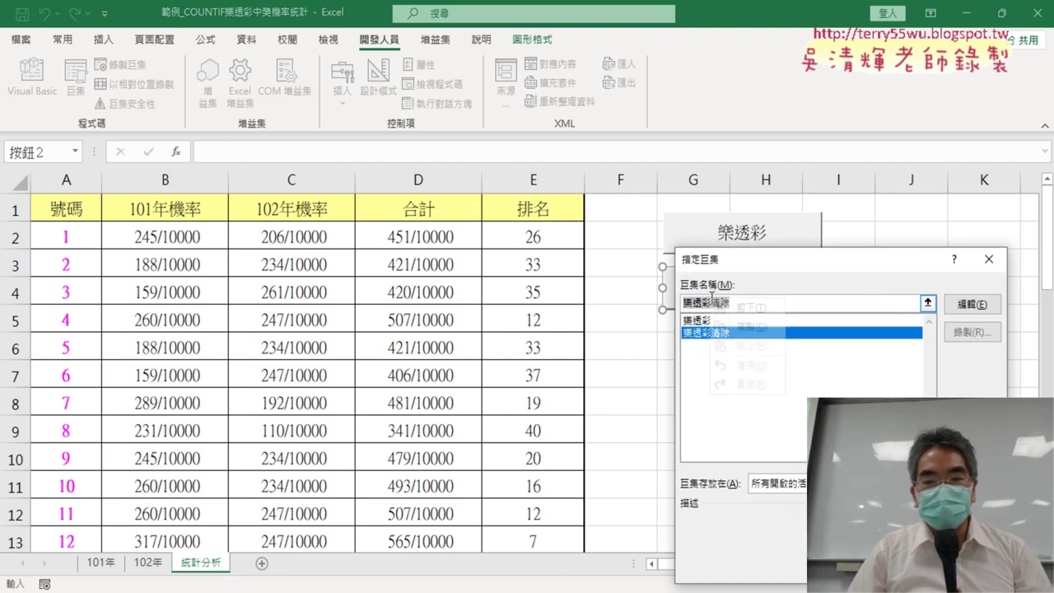
click(740, 326)
key(Return)
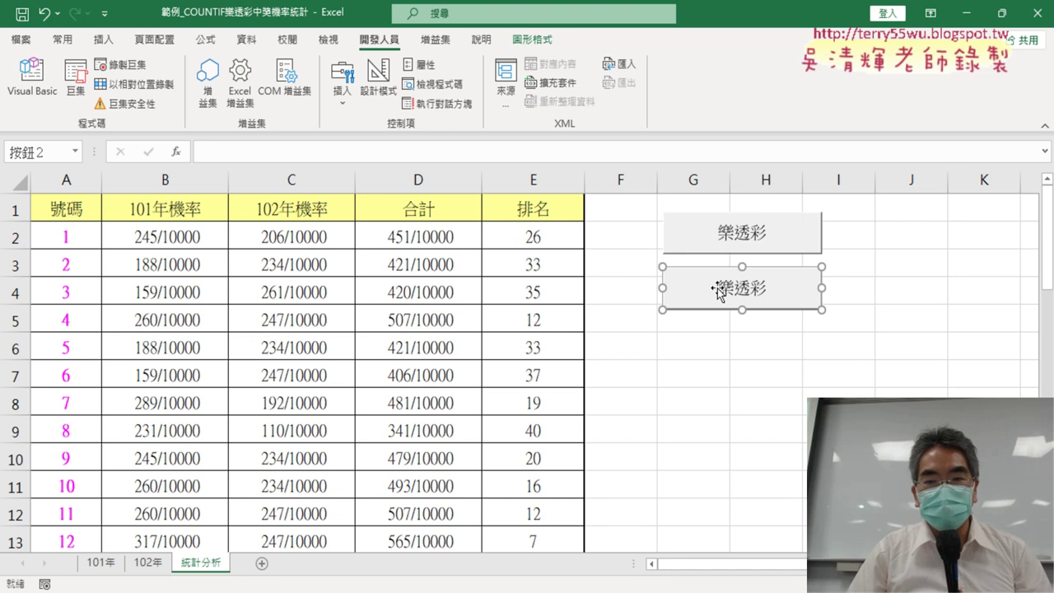
Change the second button's caption to 樂透彩清除
click(718, 290)
key(Delete)
key(Delete)
key(Delete)
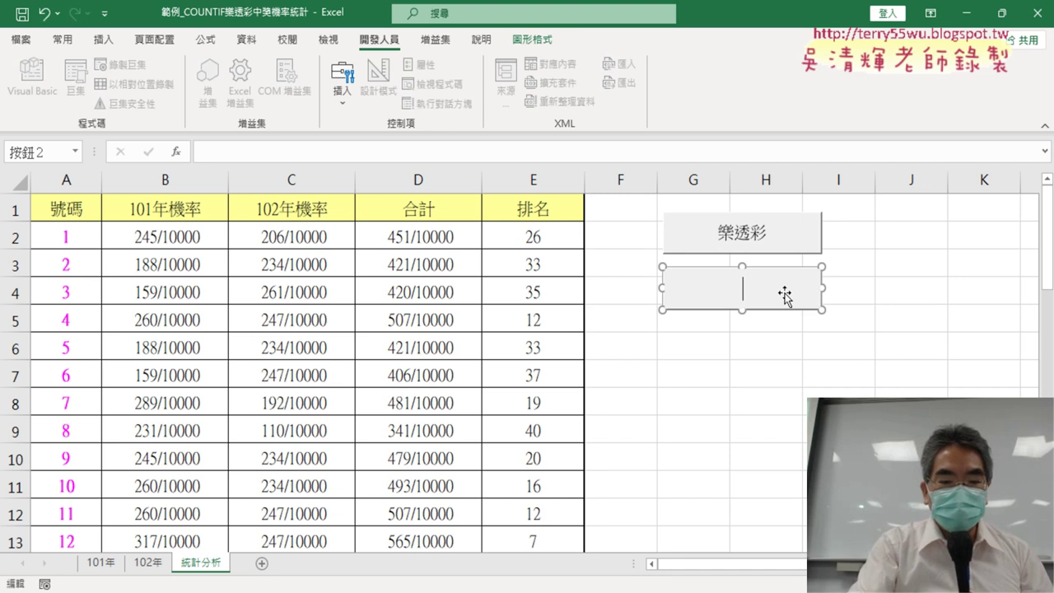
text(樂透彩清除)
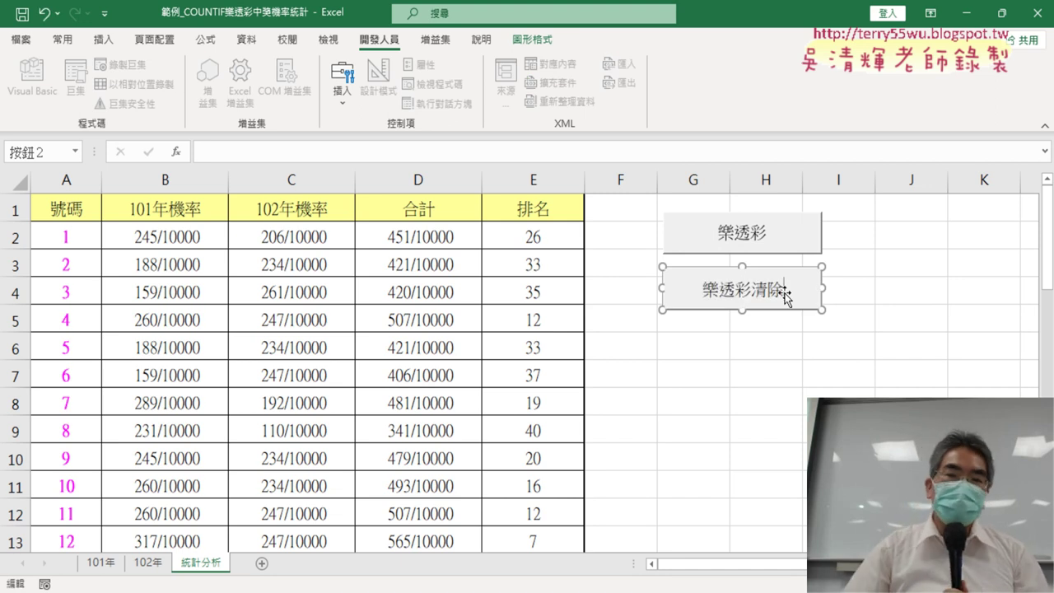
click(790, 395)
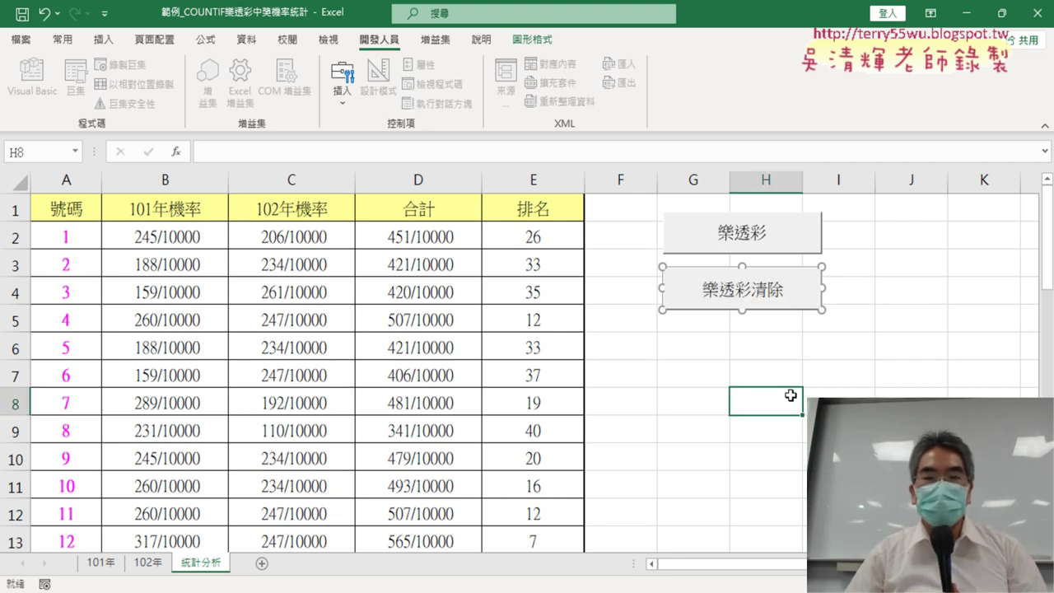
click(765, 303)
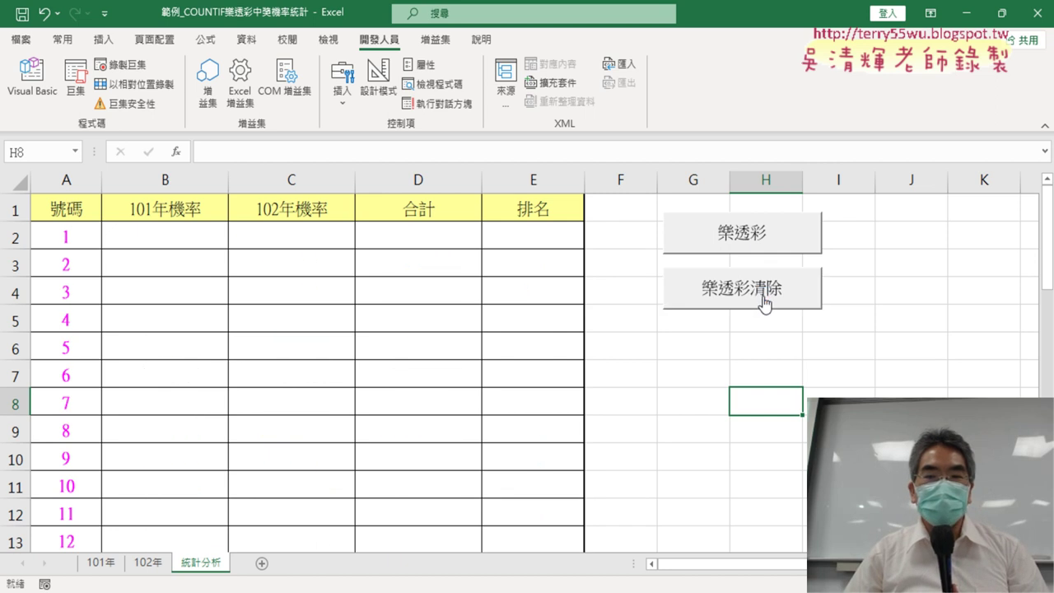
click(759, 240)
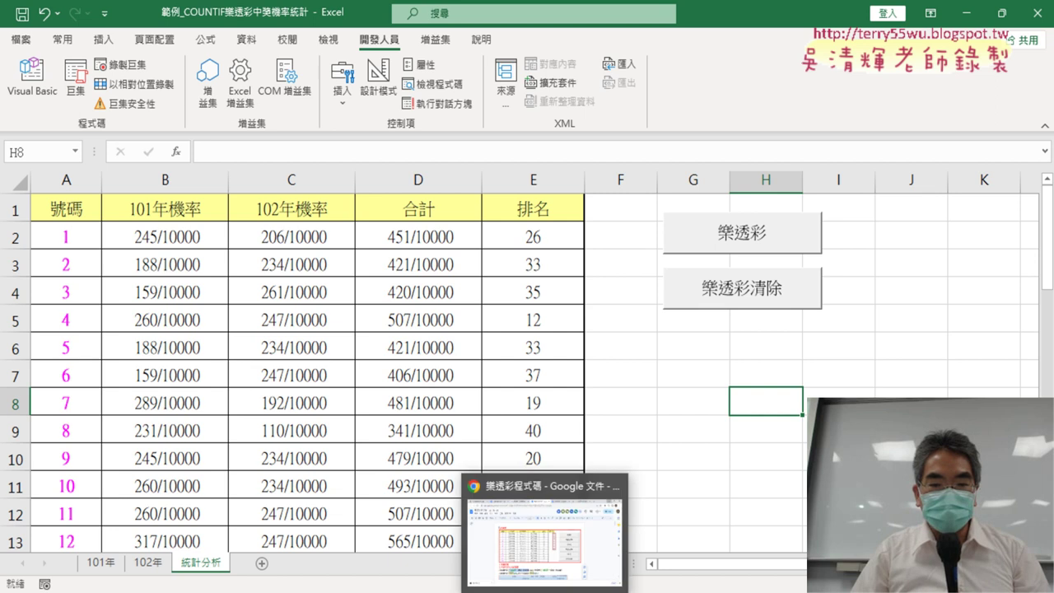
In the 樂透彩程式碼 document, select all the code from Sub 樂透彩() to the last End Sub
click(546, 576)
scroll(578, 377, down, 3)
scroll(578, 377, down, 1)
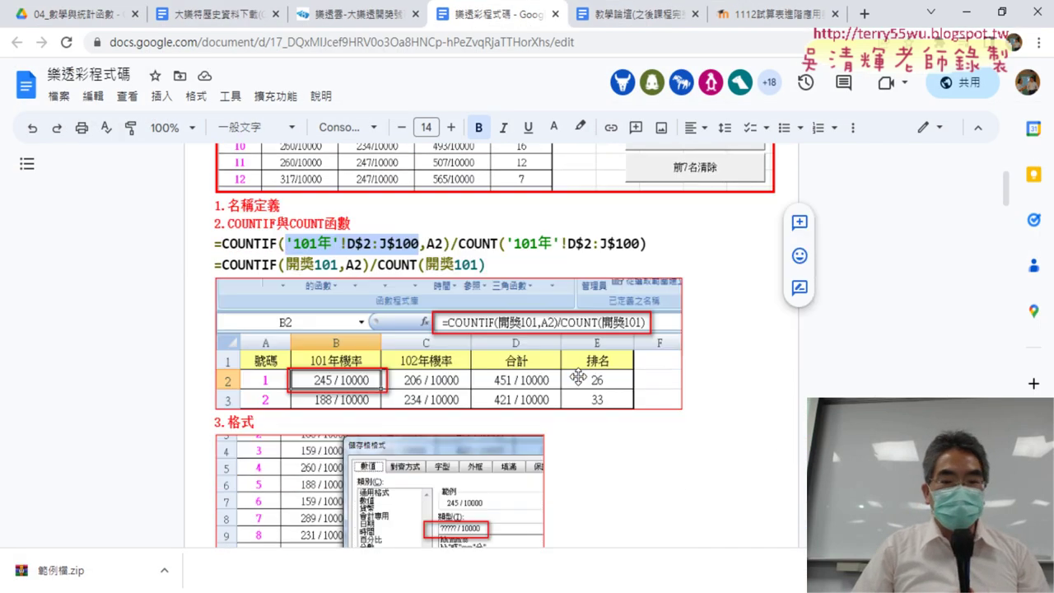
scroll(578, 377, down, 3)
scroll(577, 377, down, 2)
scroll(578, 377, down, 5)
scroll(578, 377, down, 5)
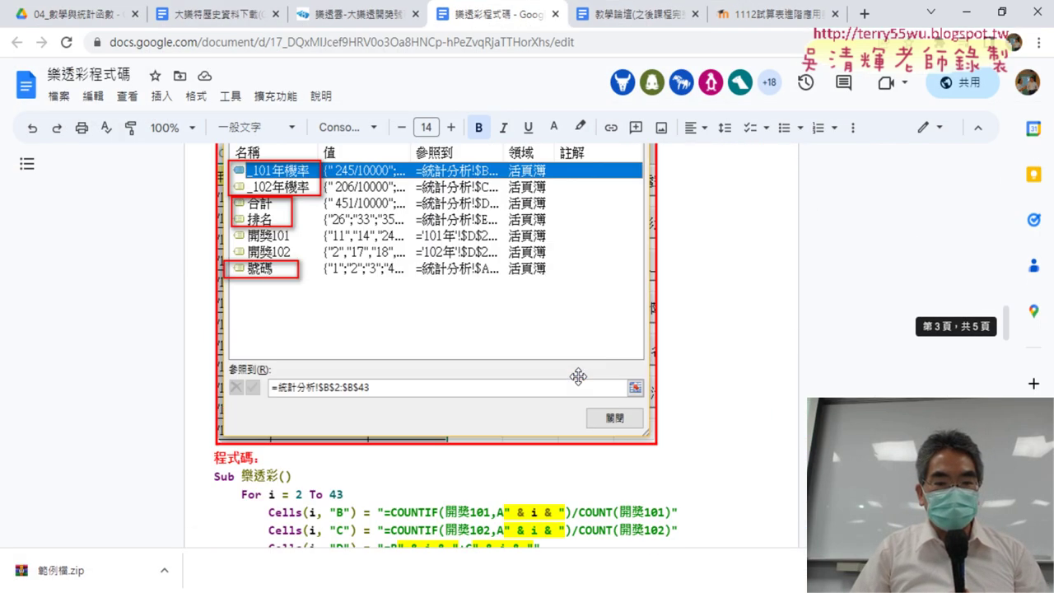
scroll(578, 377, down, 4)
scroll(752, 379, up, 1)
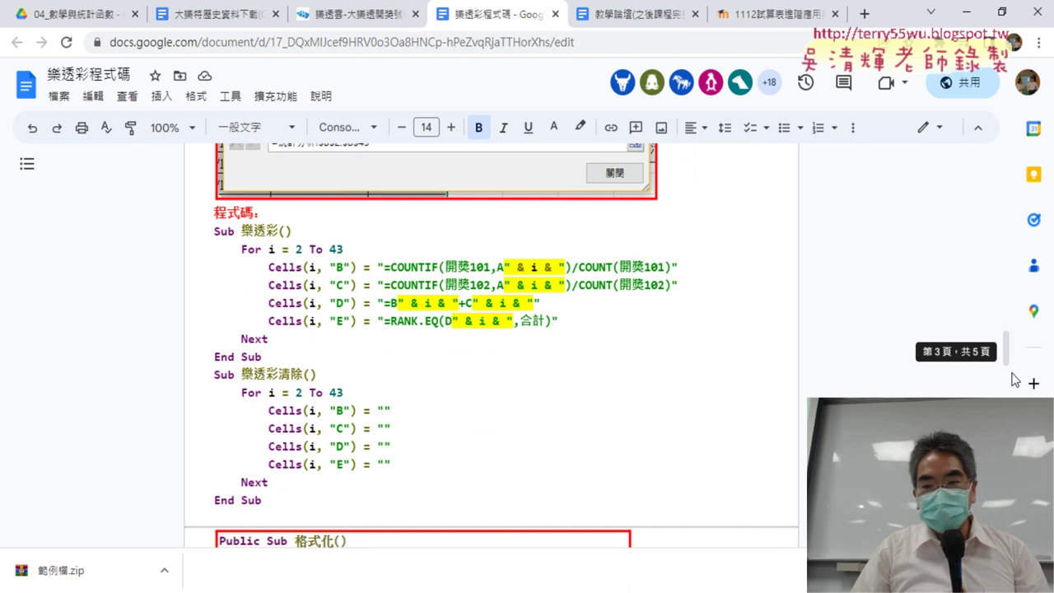
drag(287, 491, 200, 233)
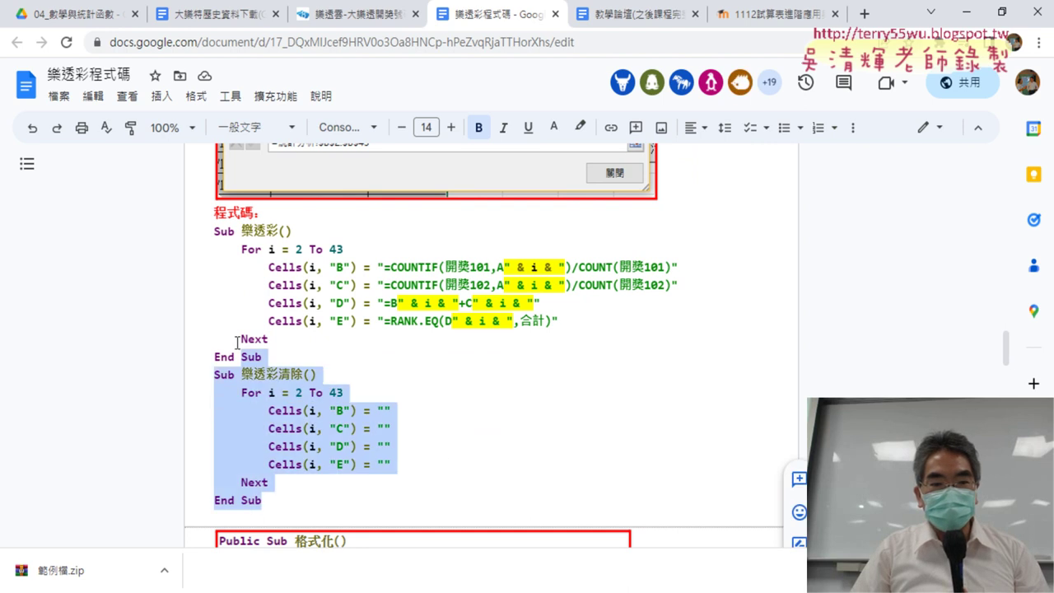